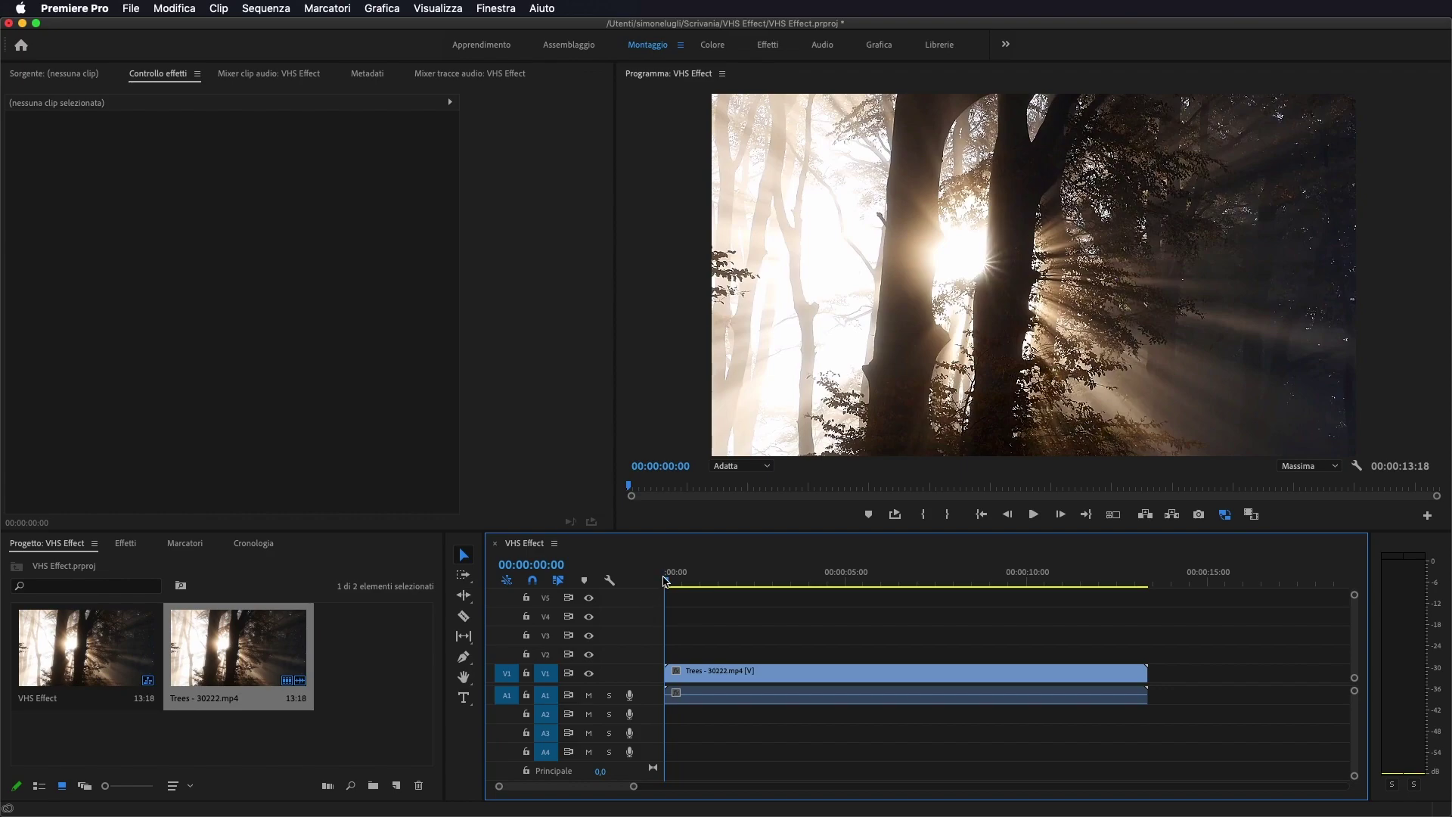
Copy the Trees clip onto V2 and V3, then switch off both tracks' output.
mouse_move(665, 581)
left_mouse_down()
mouse_move(988, 579)
mouse_move(664, 580)
left_mouse_up()
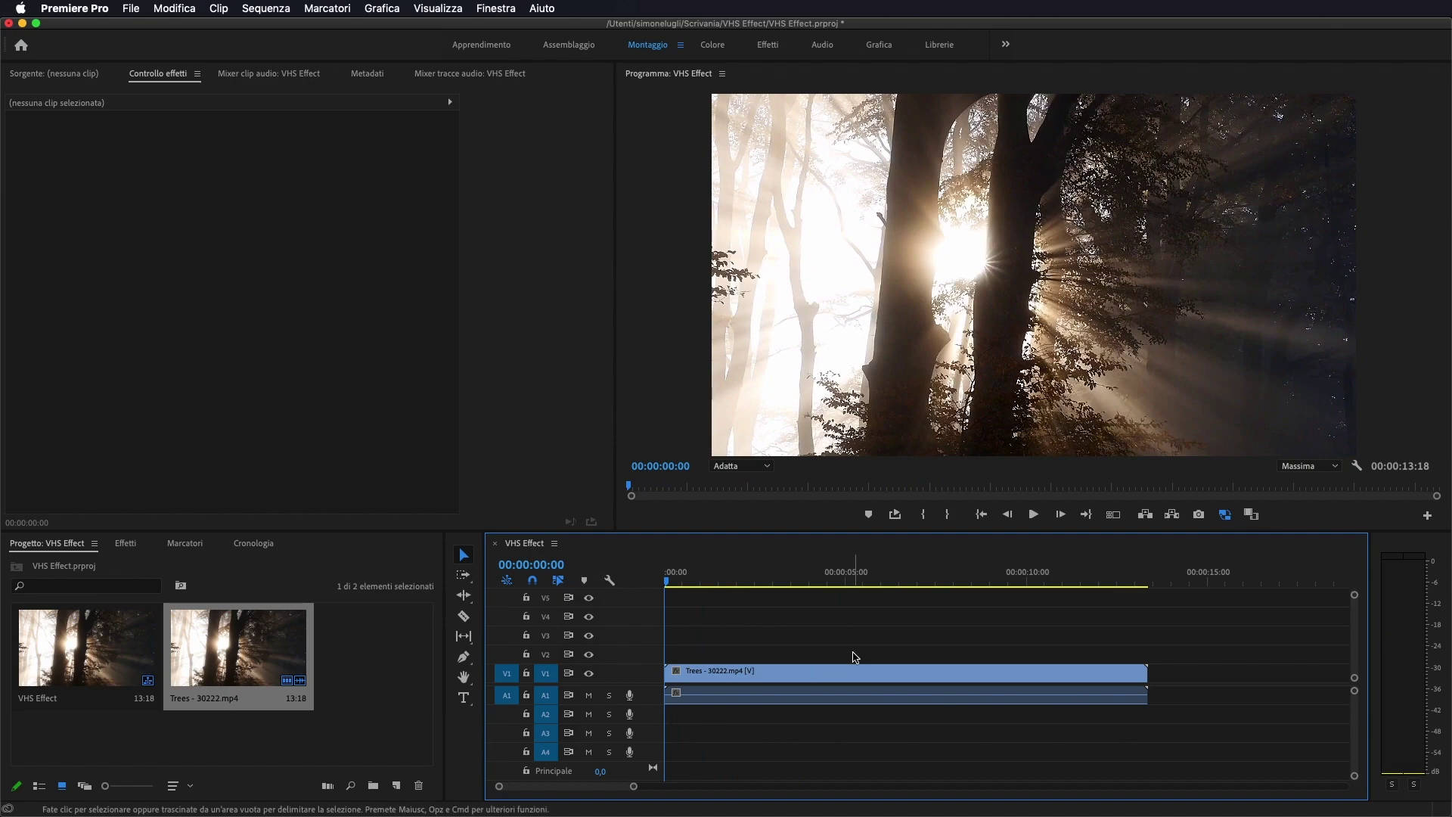
left_click(790, 673)
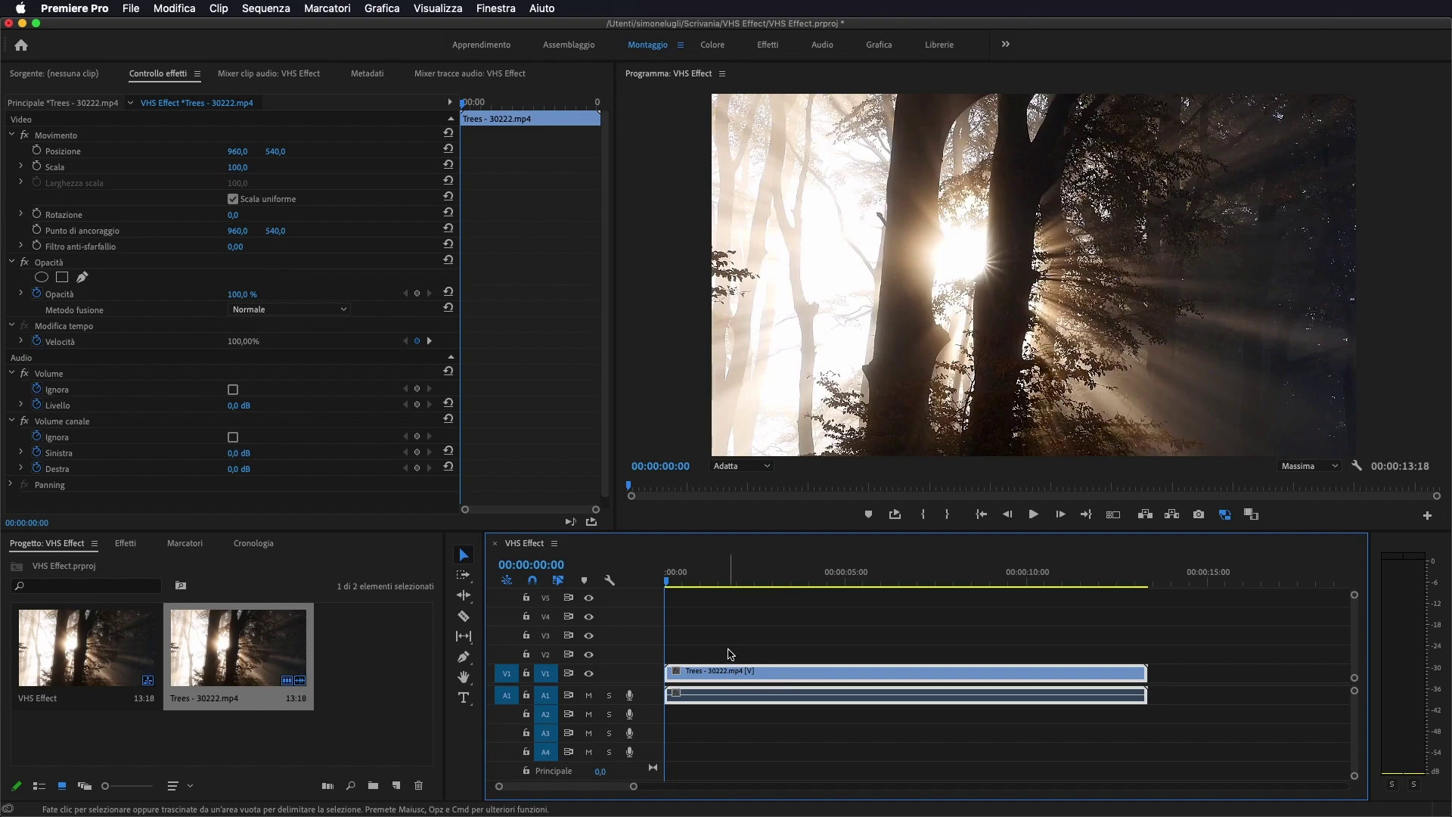
left_click(768, 674)
left_click_drag(769, 674, 779, 640)
left_click(1197, 633)
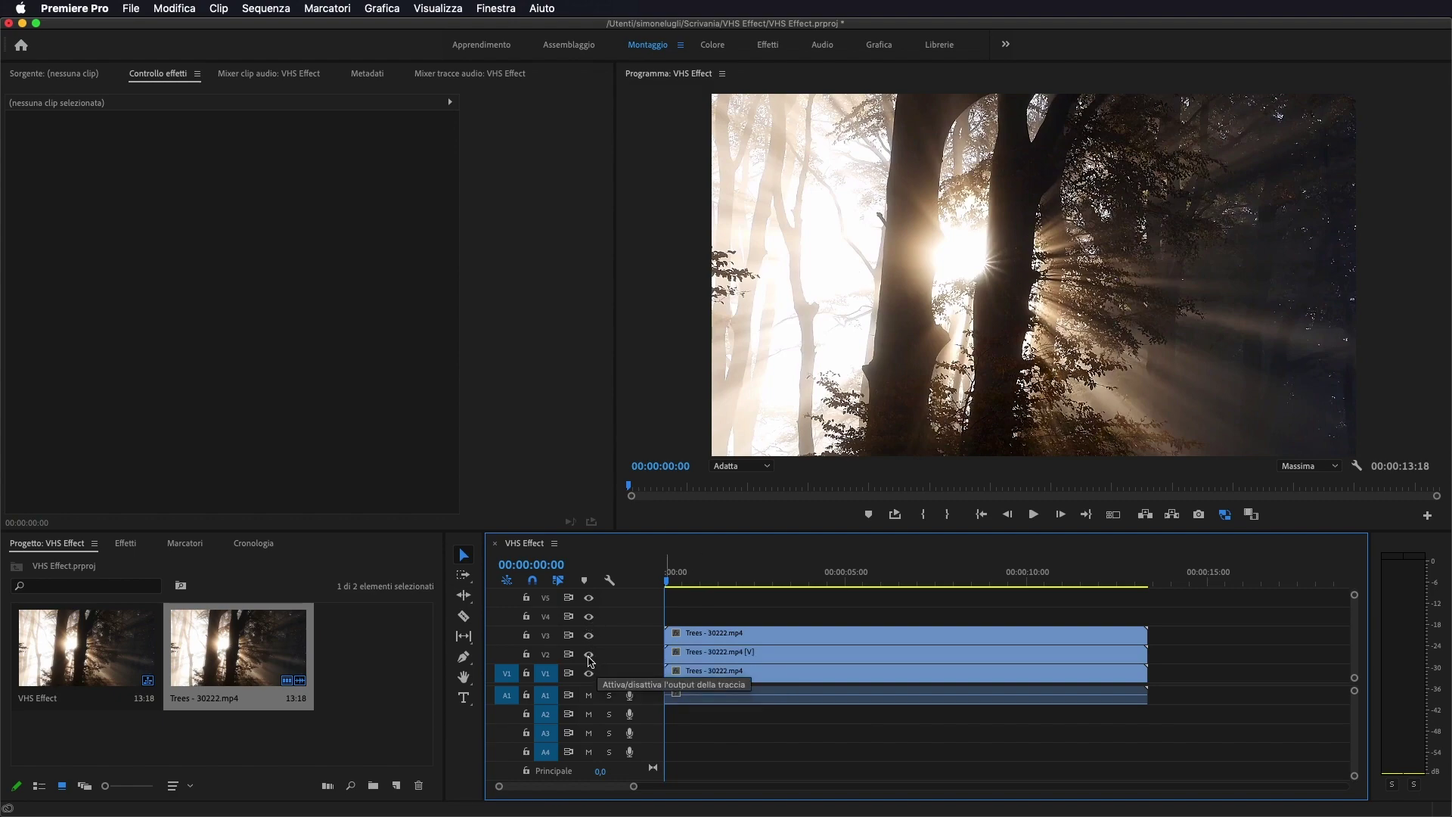
left_click(589, 655)
left_click(590, 636)
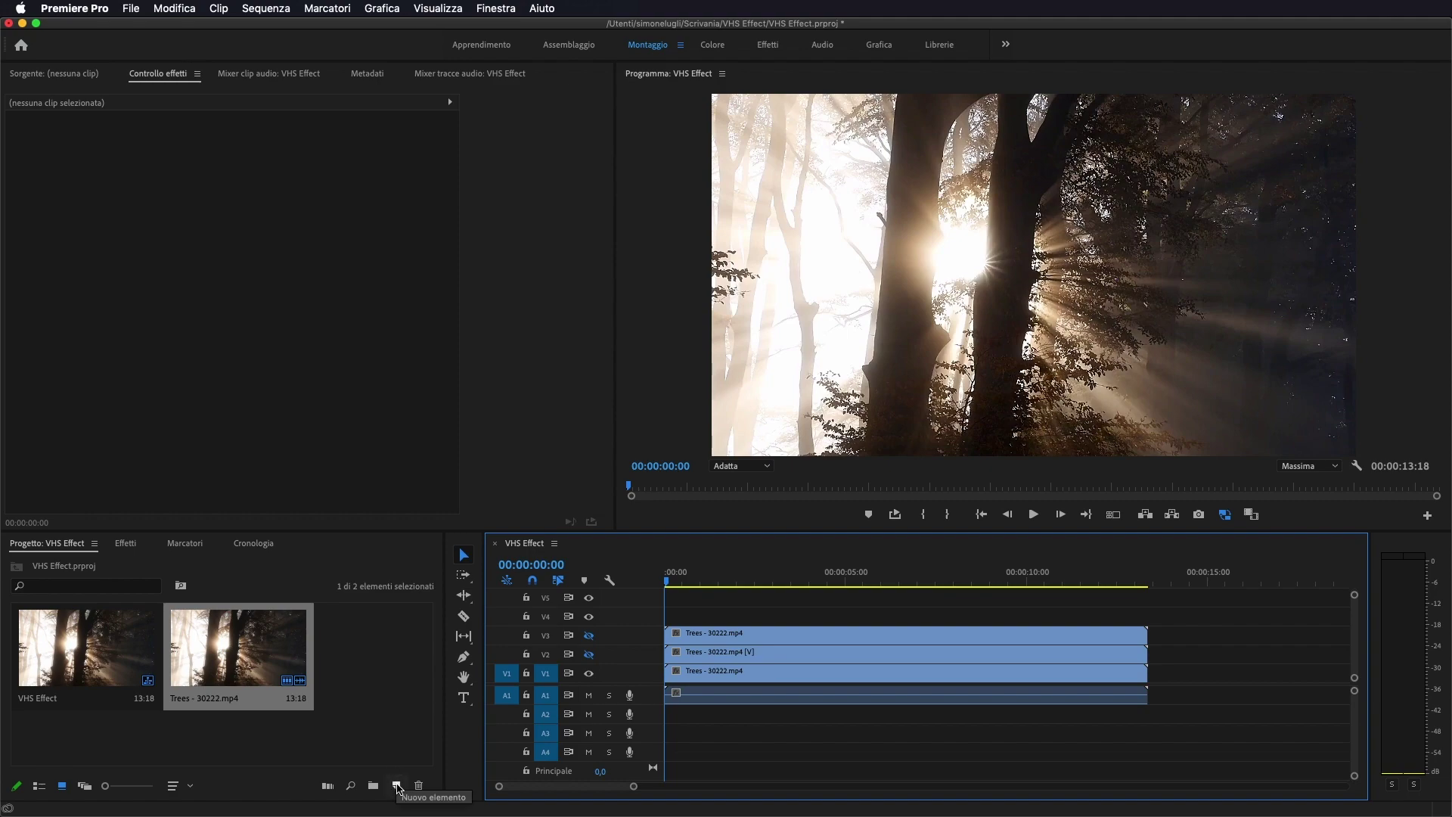
Create a 1920x1080 adjustment layer on V4, stretched to end with the Trees clips at 13:18.
left_click(397, 786)
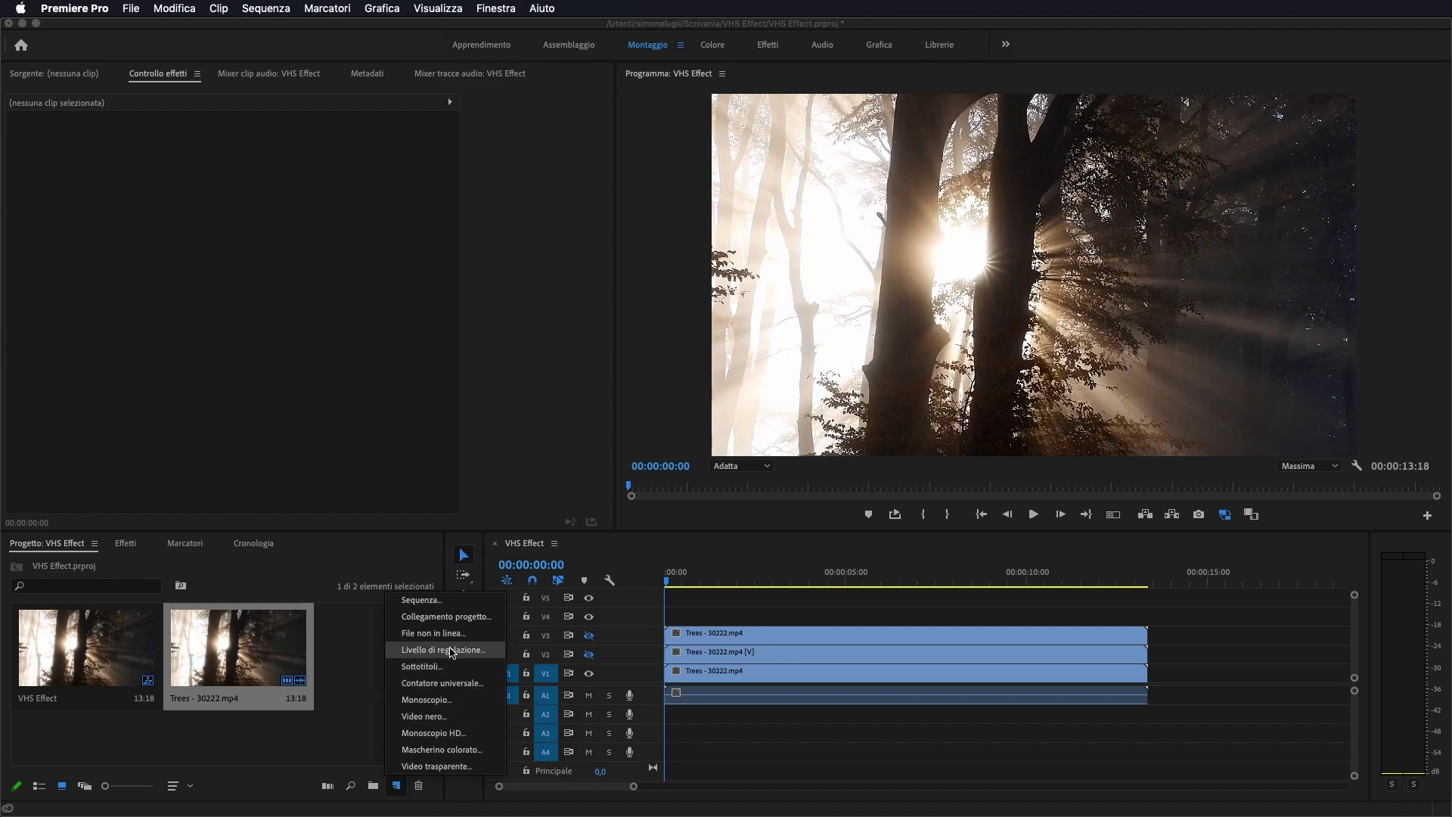
left_click(454, 654)
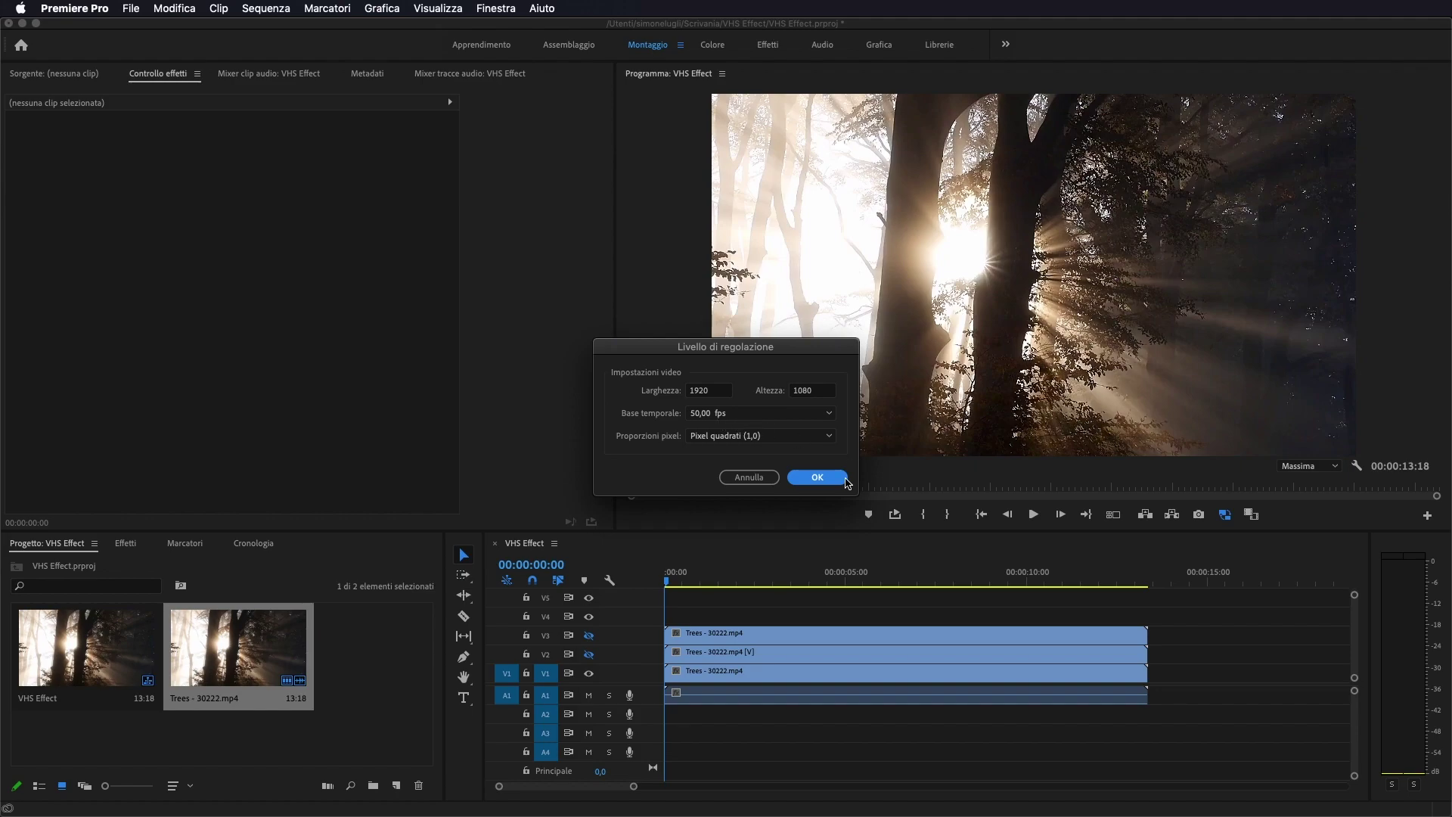
left_click(817, 477)
left_click_drag(326, 663, 667, 614)
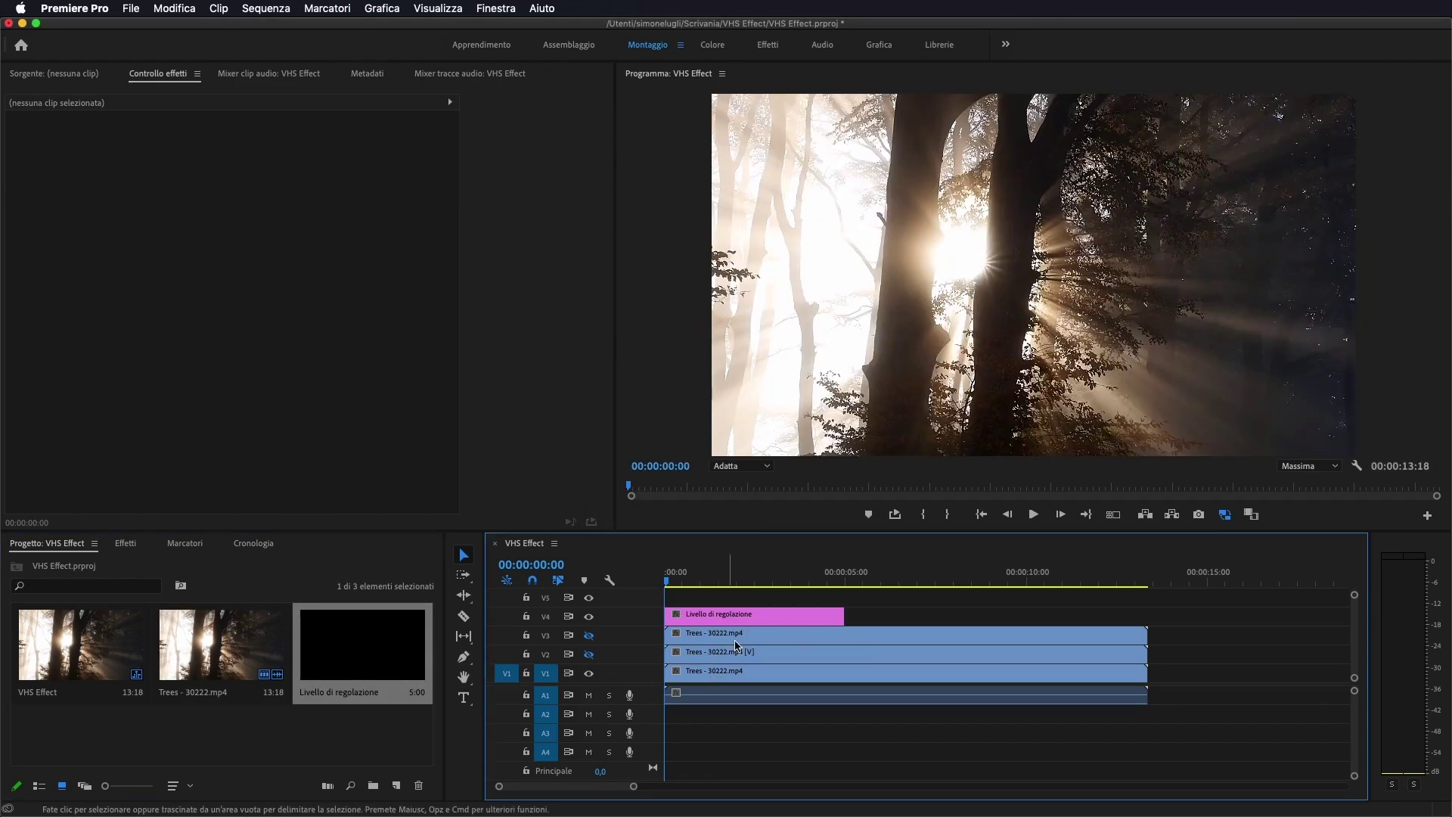
left_click_drag(846, 616, 1146, 615)
left_click(760, 611)
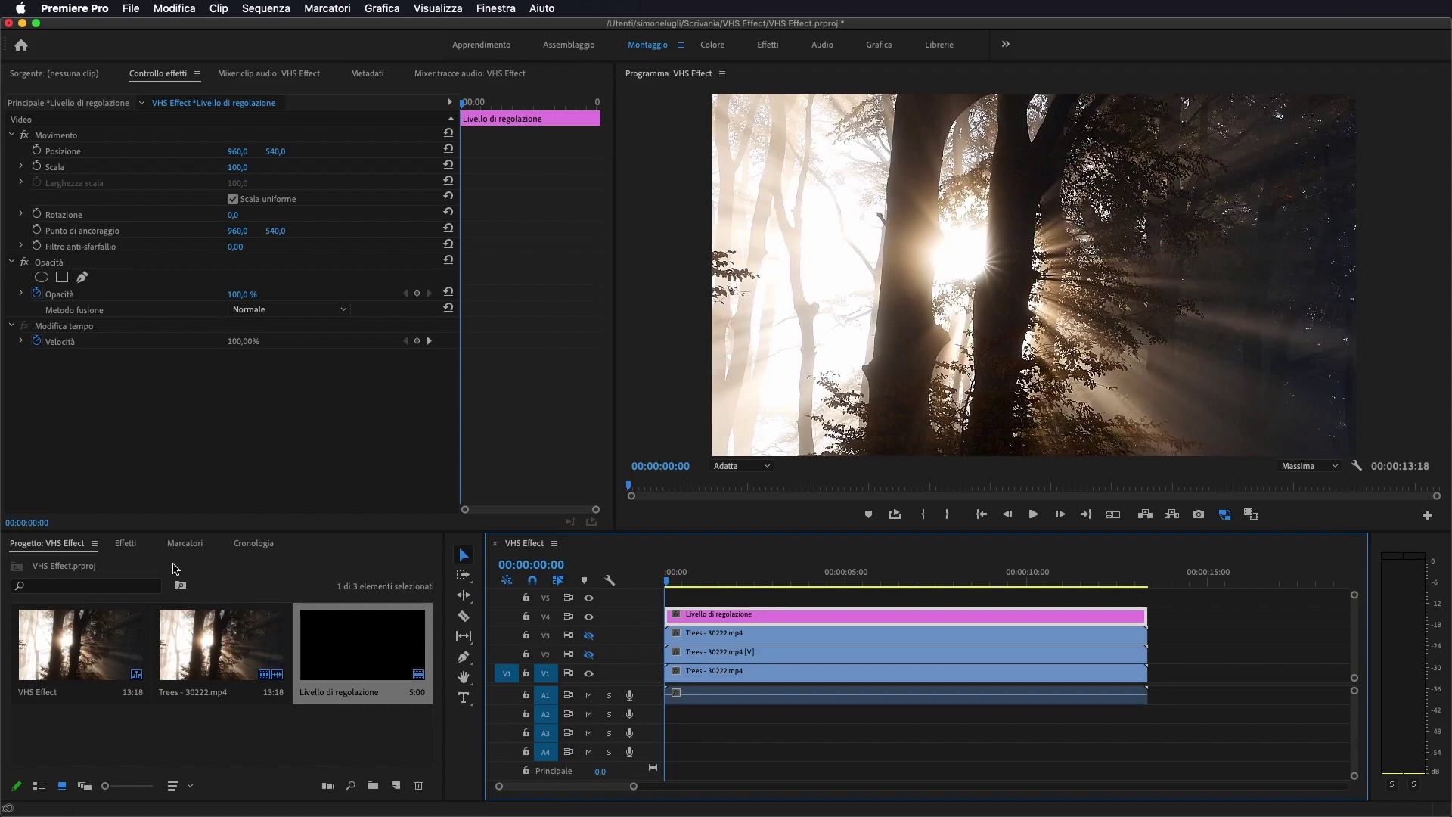
Drag Alterazione onda from Video Effects > Distorsione onto the V4 adjustment layer.
left_click(130, 543)
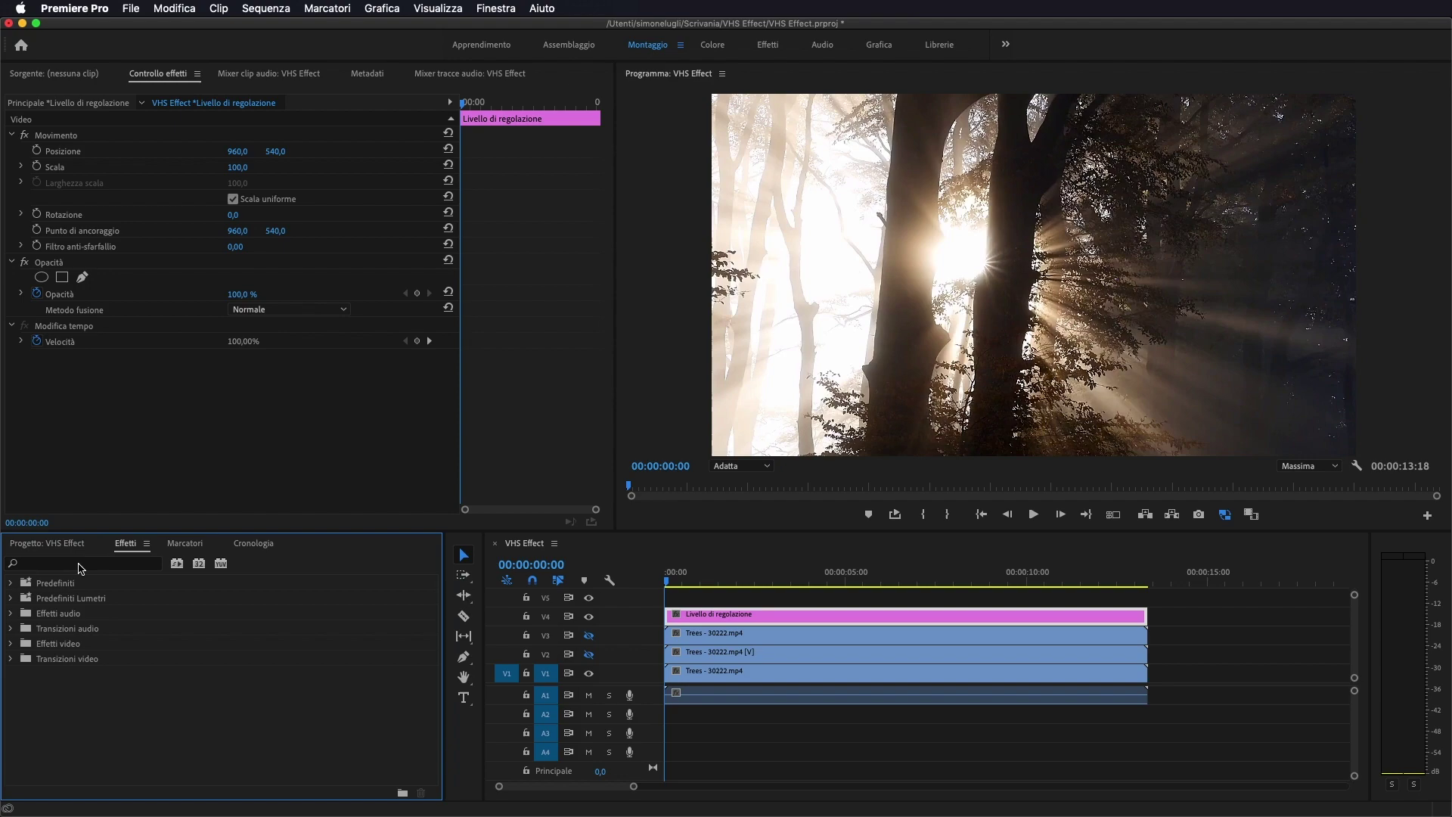
left_click(12, 643)
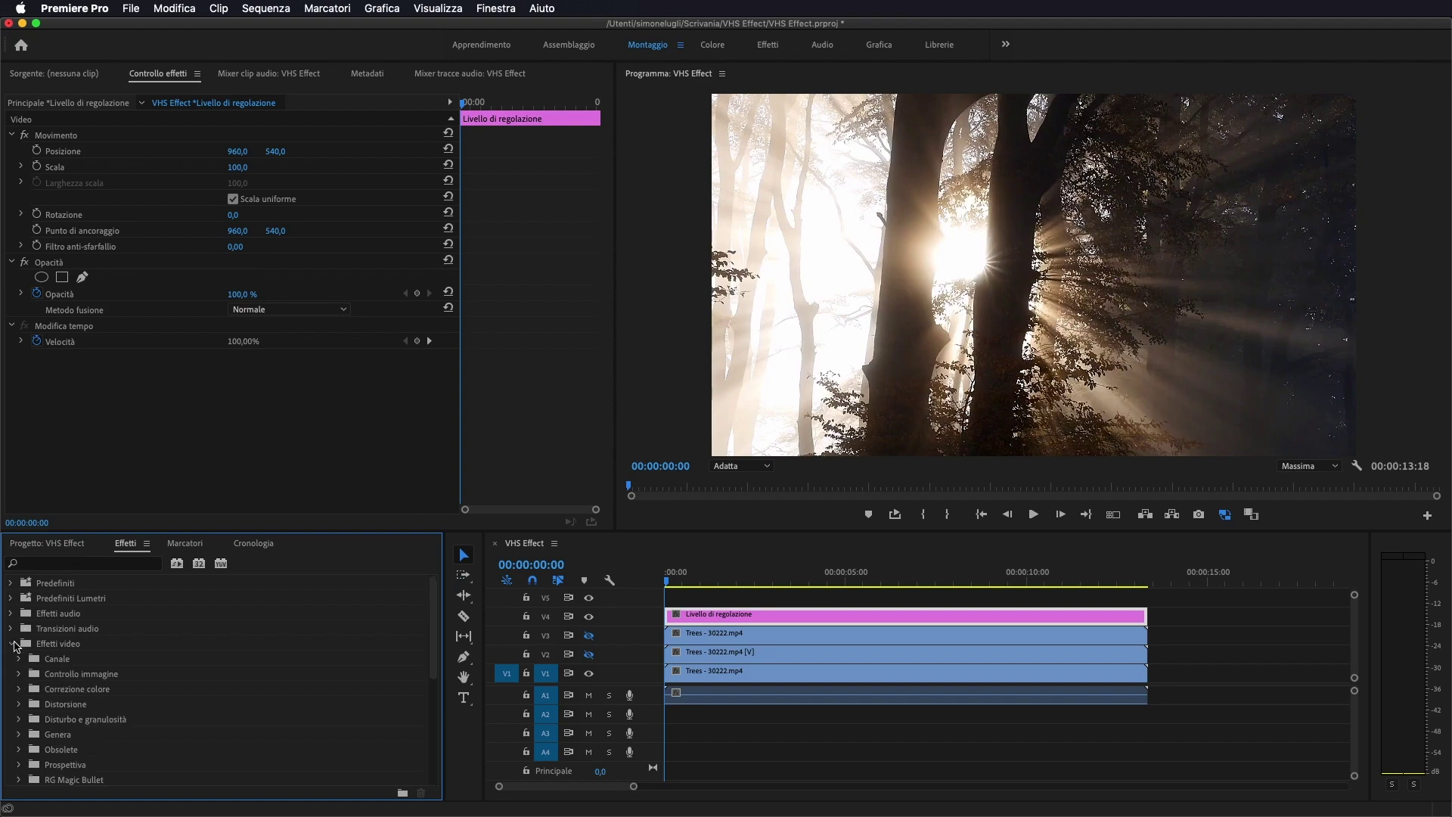
scroll(210, 647, "down", 8)
scroll(210, 647, "up", 5)
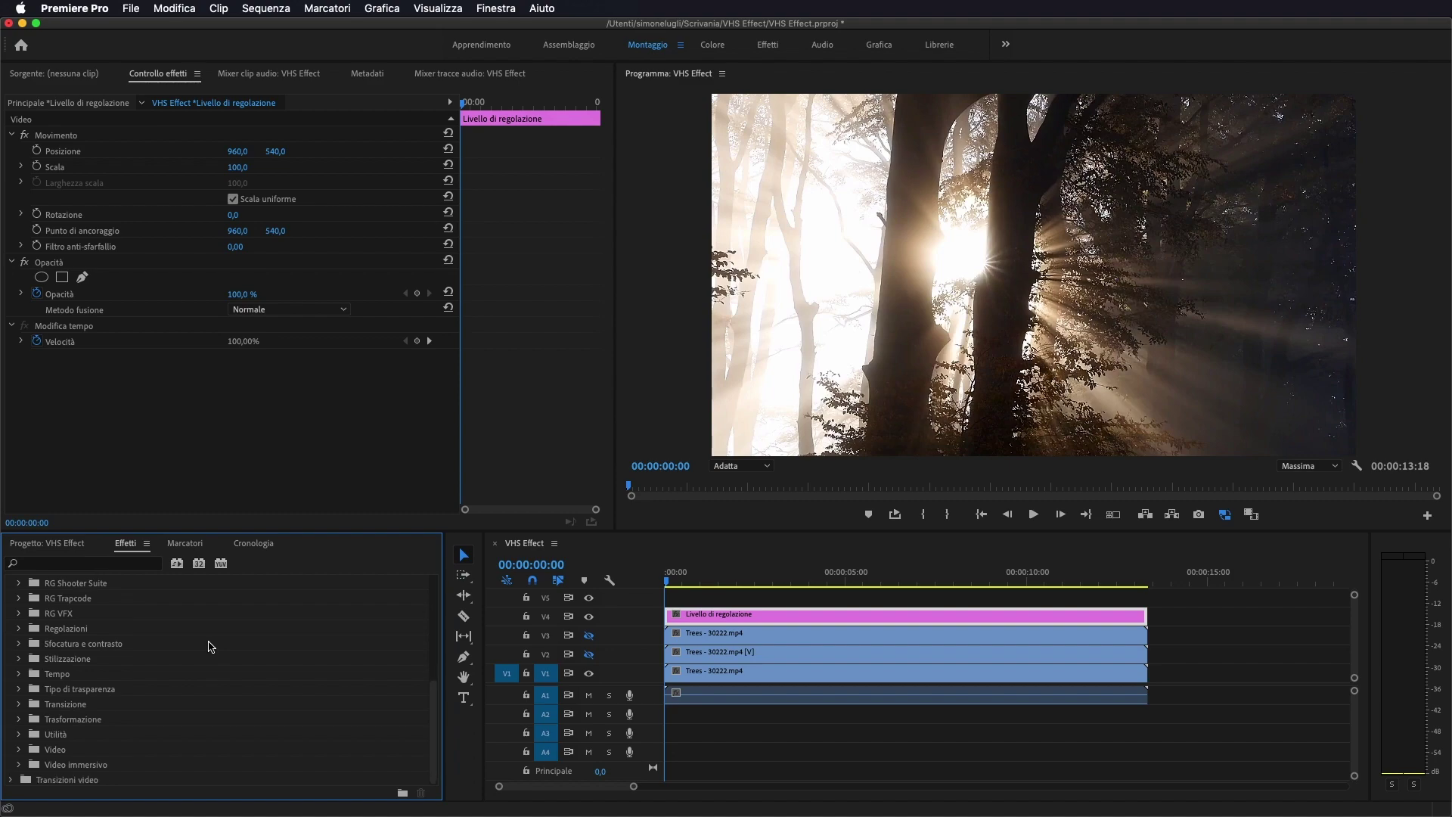
left_click(19, 642)
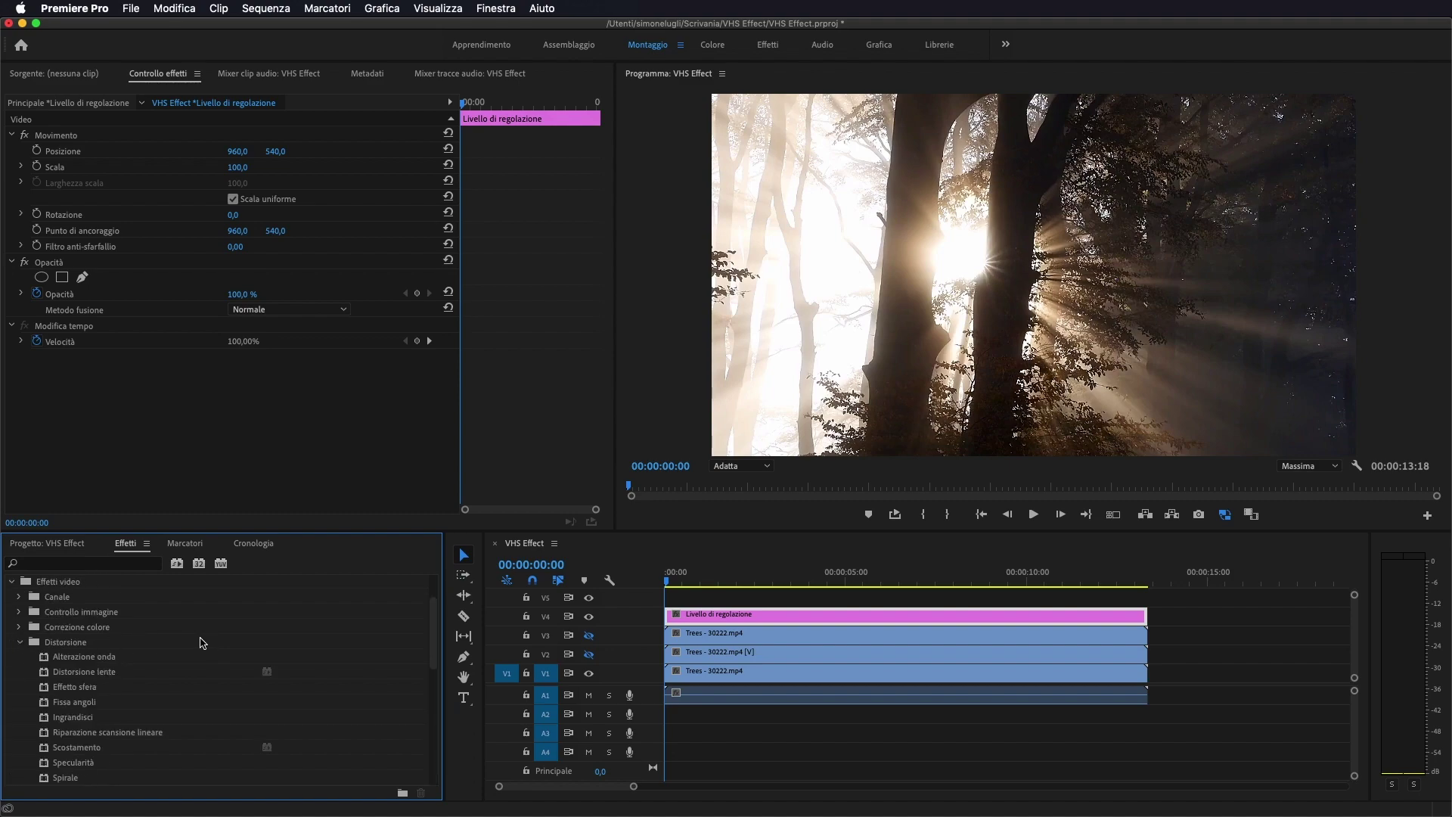
left_click(87, 656)
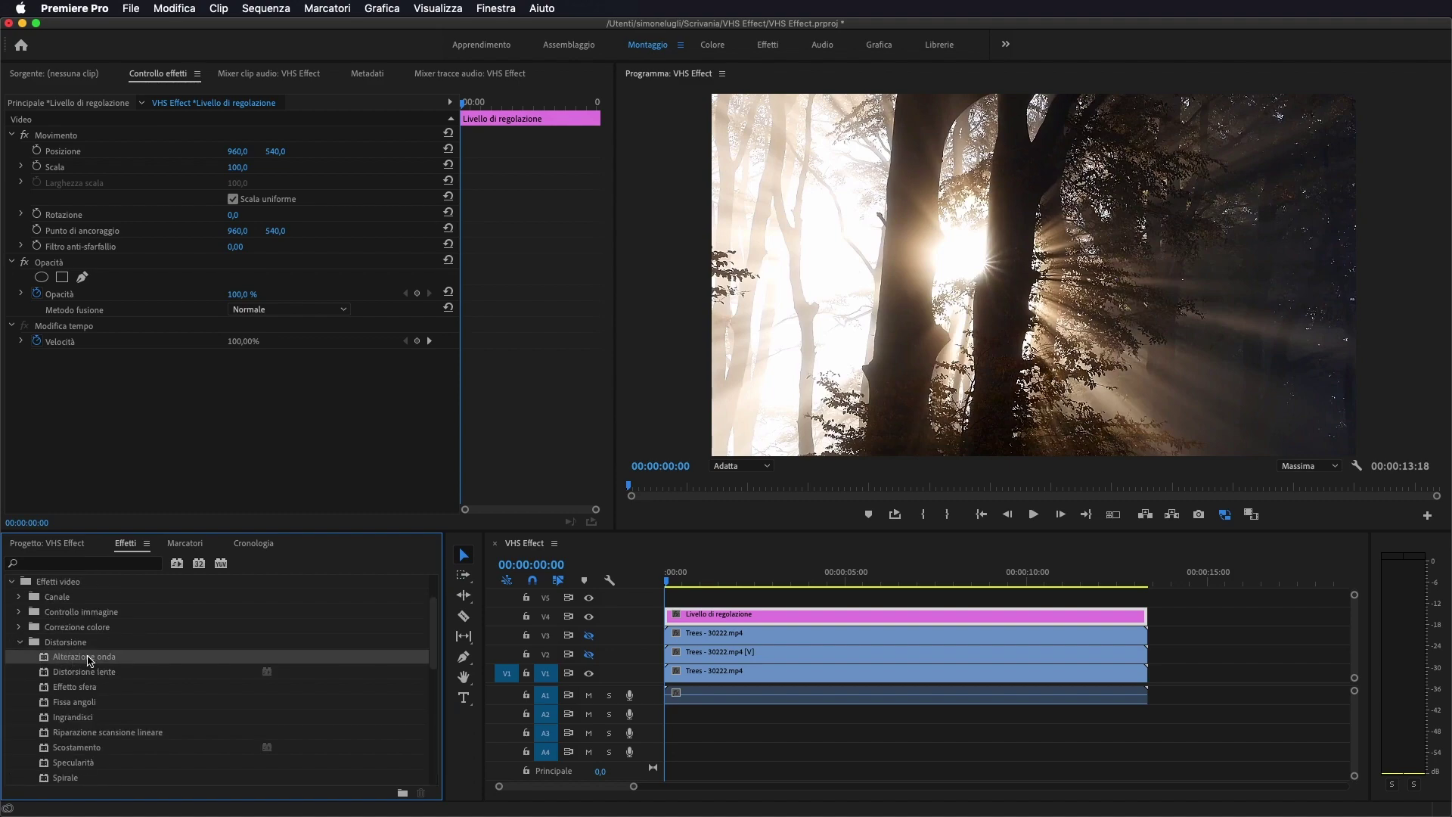
left_click_drag(87, 656, 757, 622)
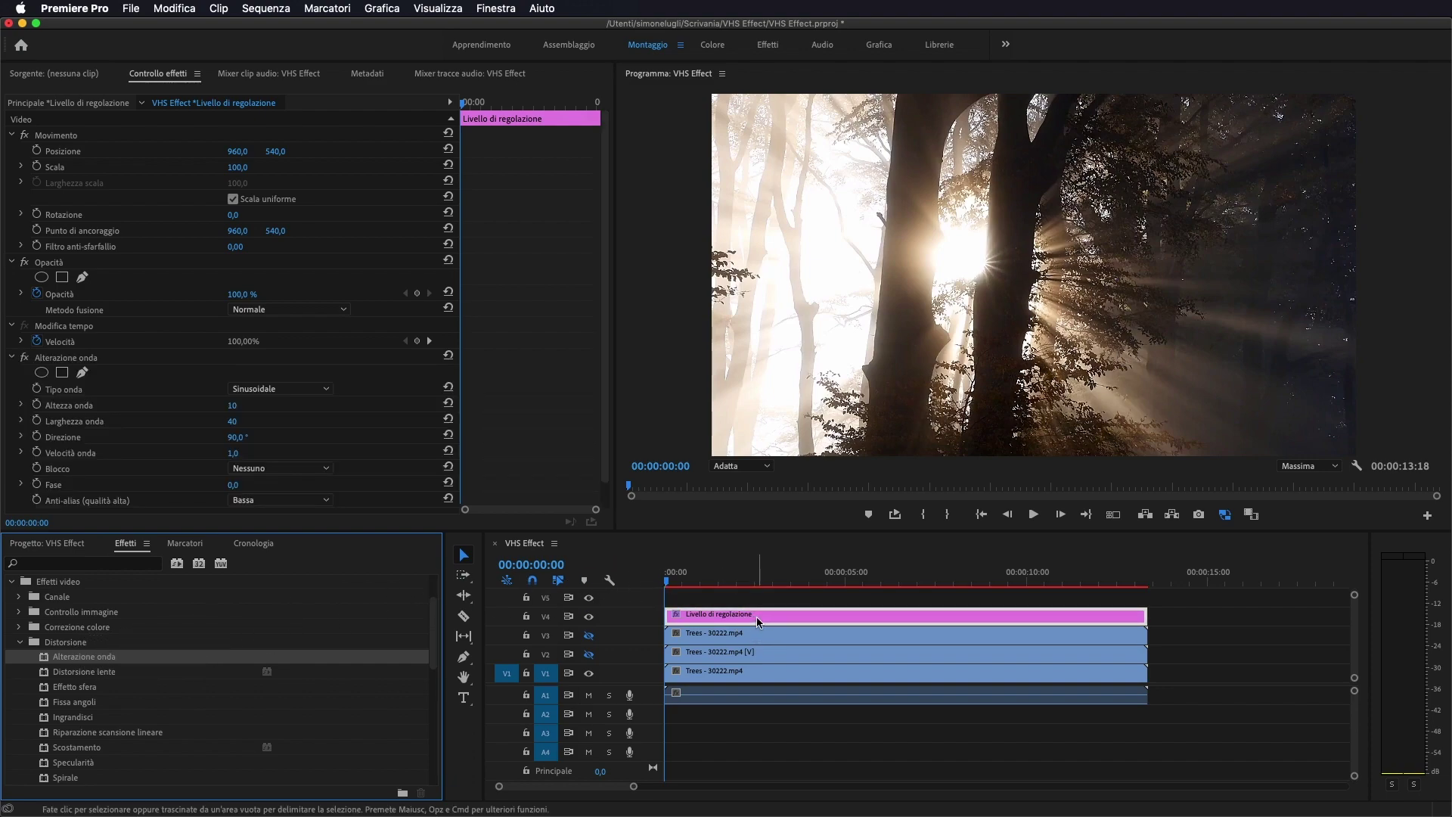
Set Alterazione onda's wave type to Quadrato, direction 0° and pinning to all edges.
left_click(724, 104)
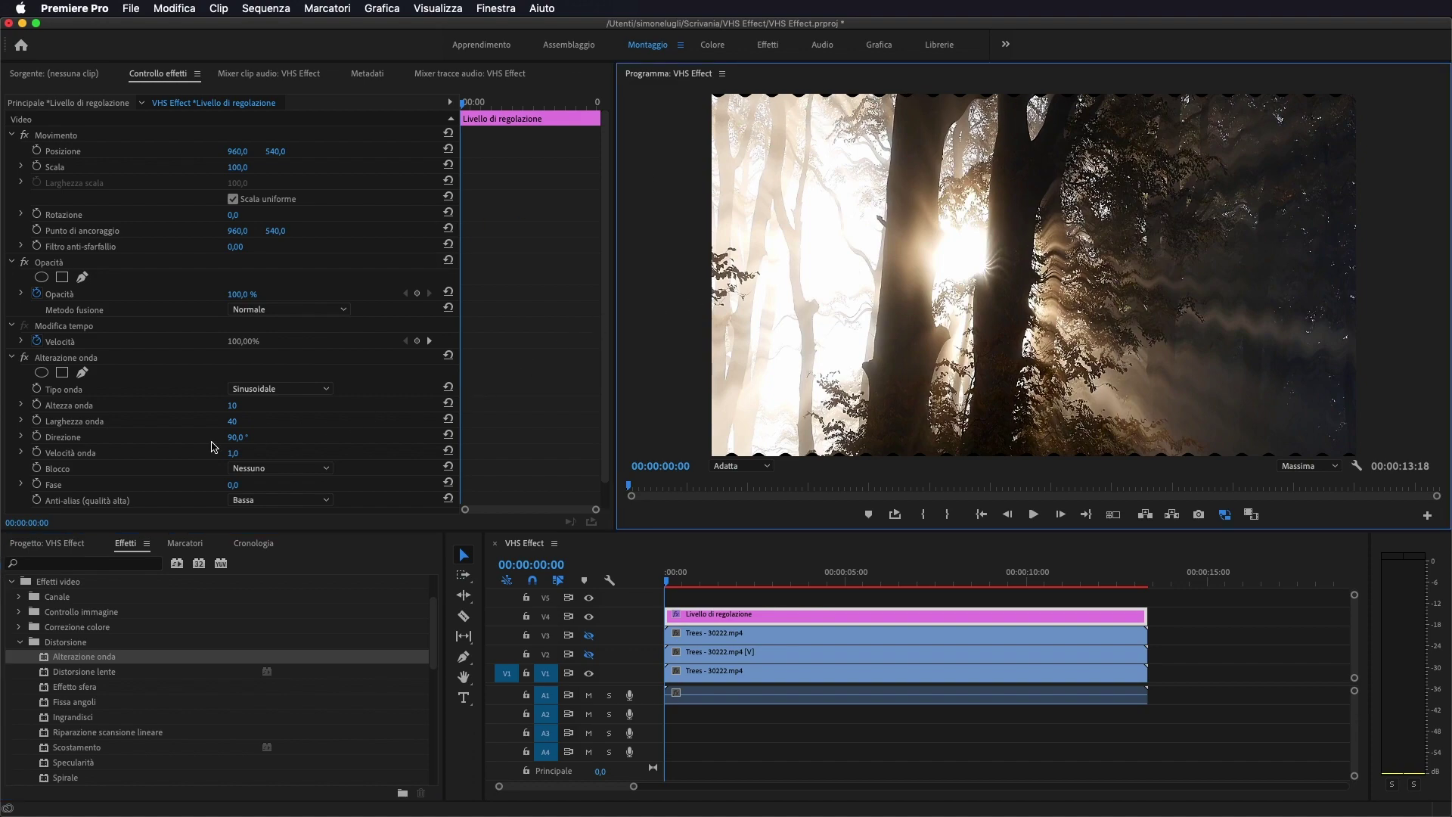
left_click(144, 388)
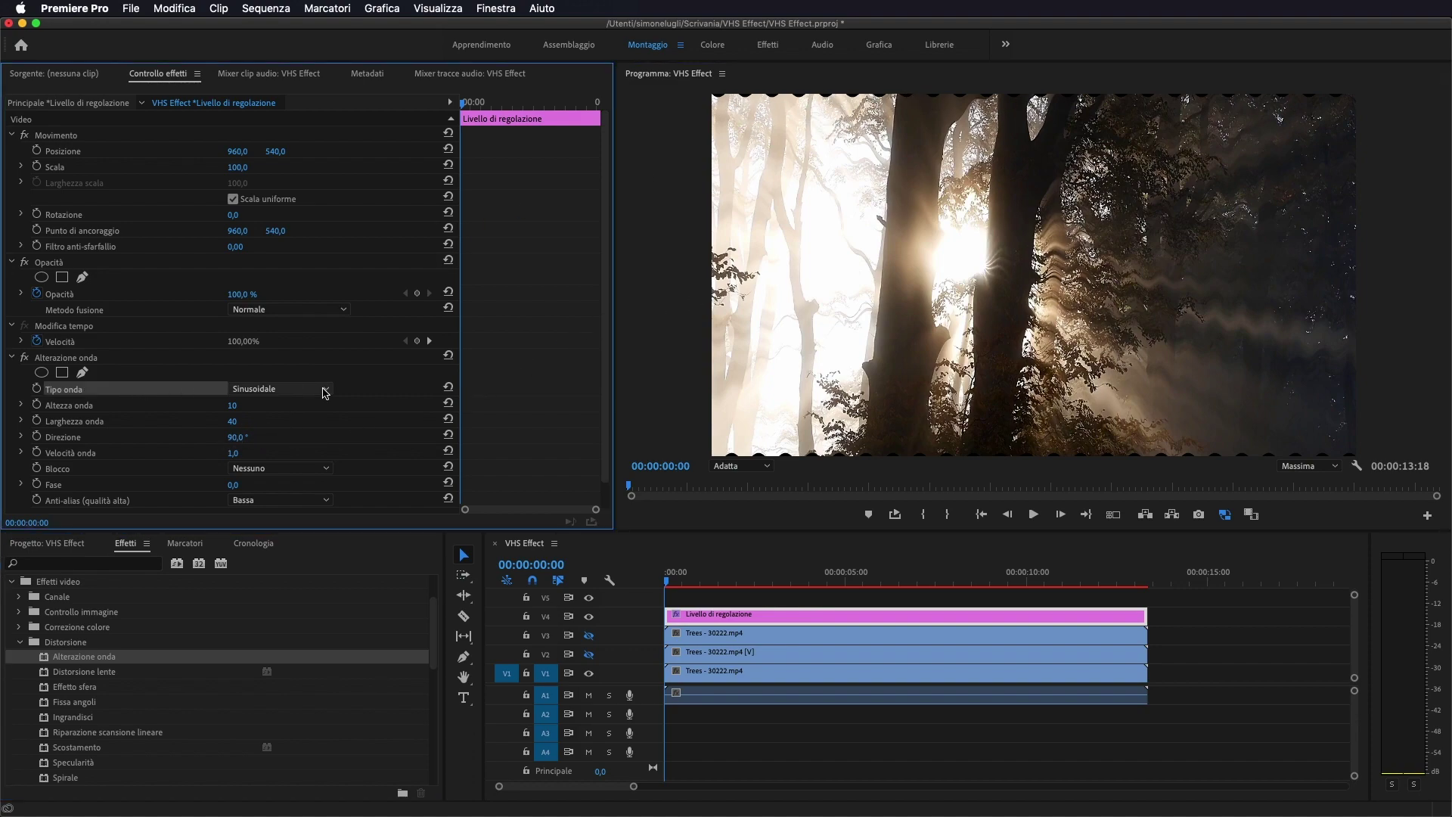
left_click(306, 391)
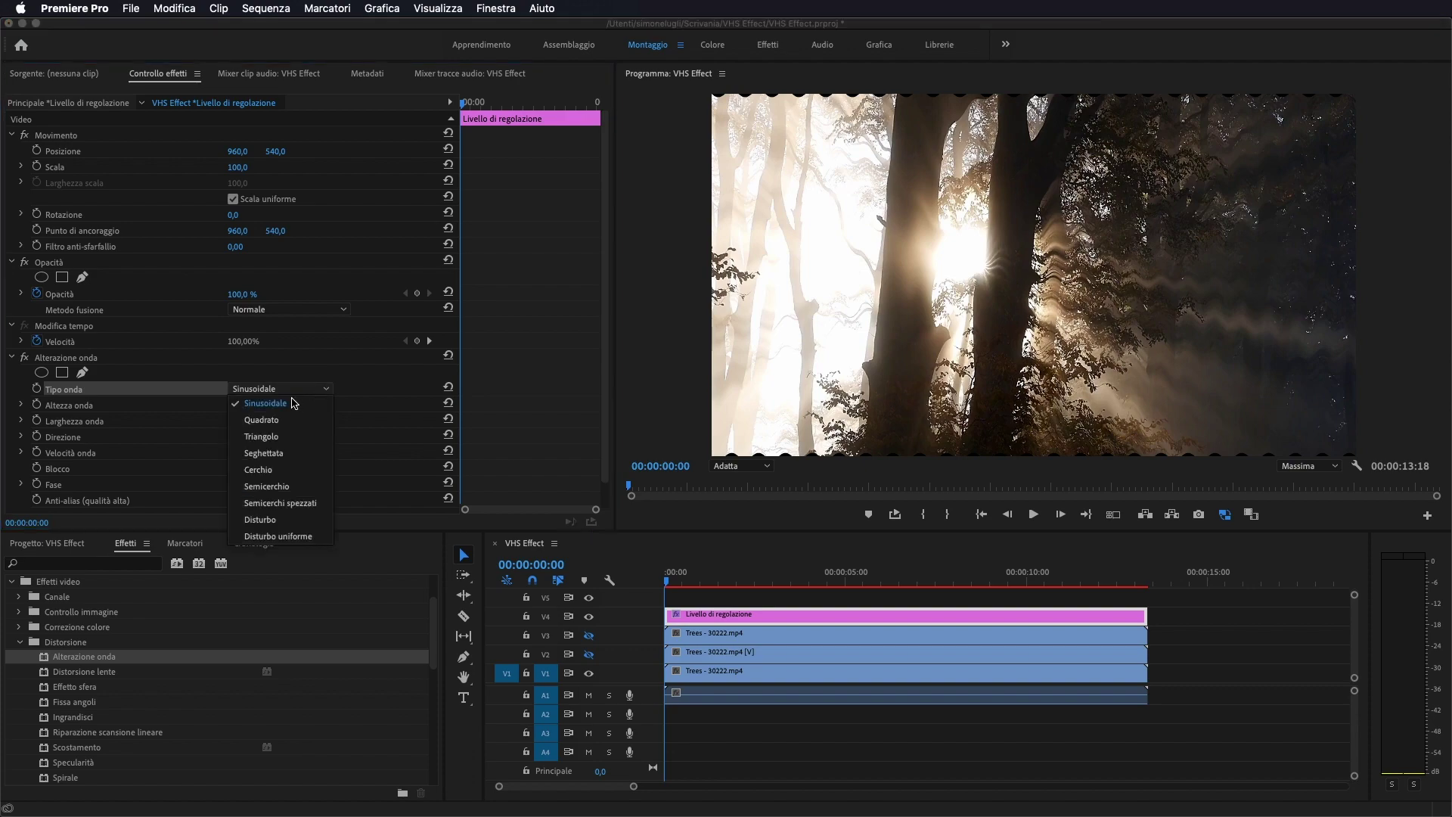
left_click(278, 416)
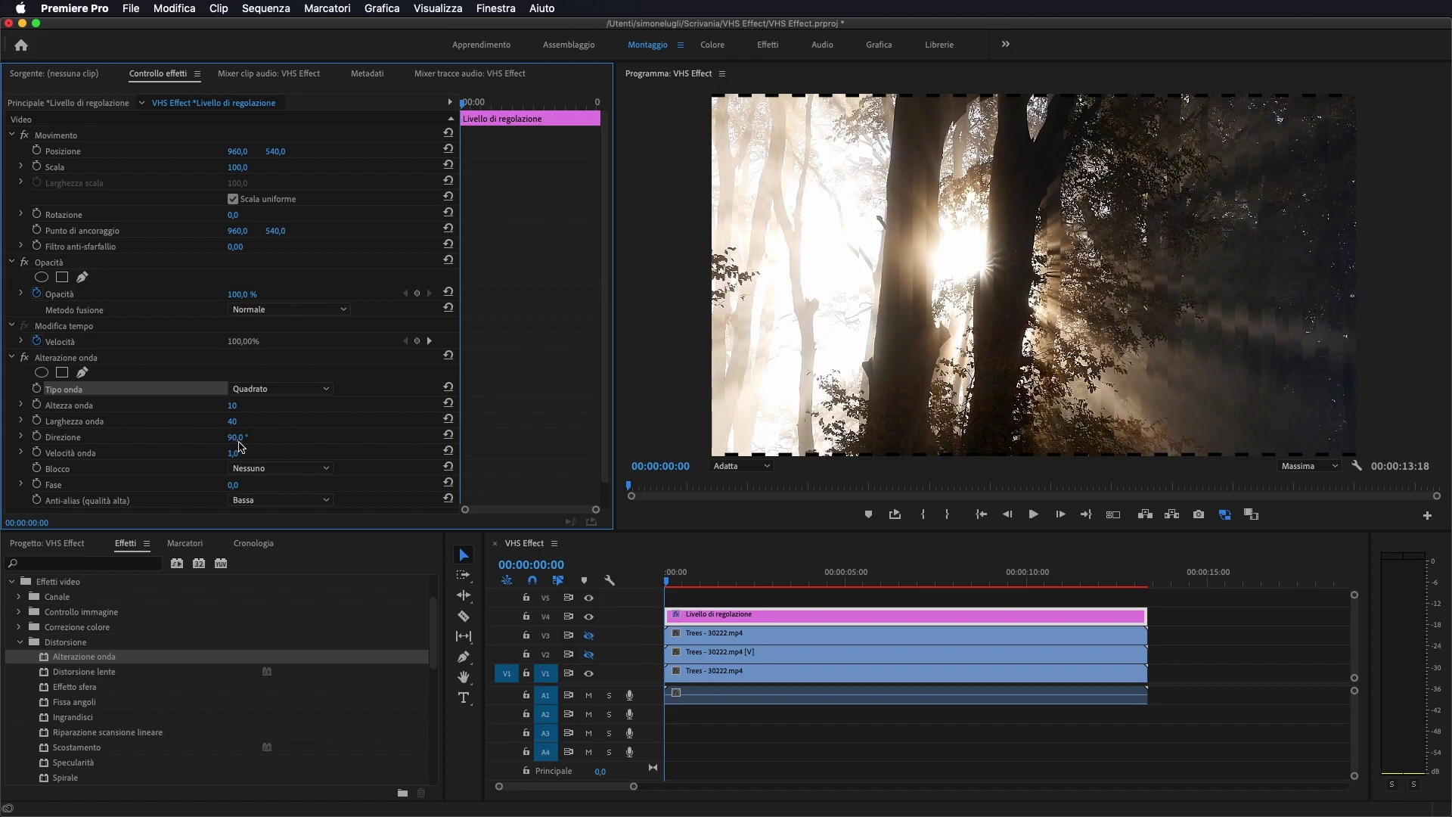
left_click(238, 438)
type("0")
key("Return")
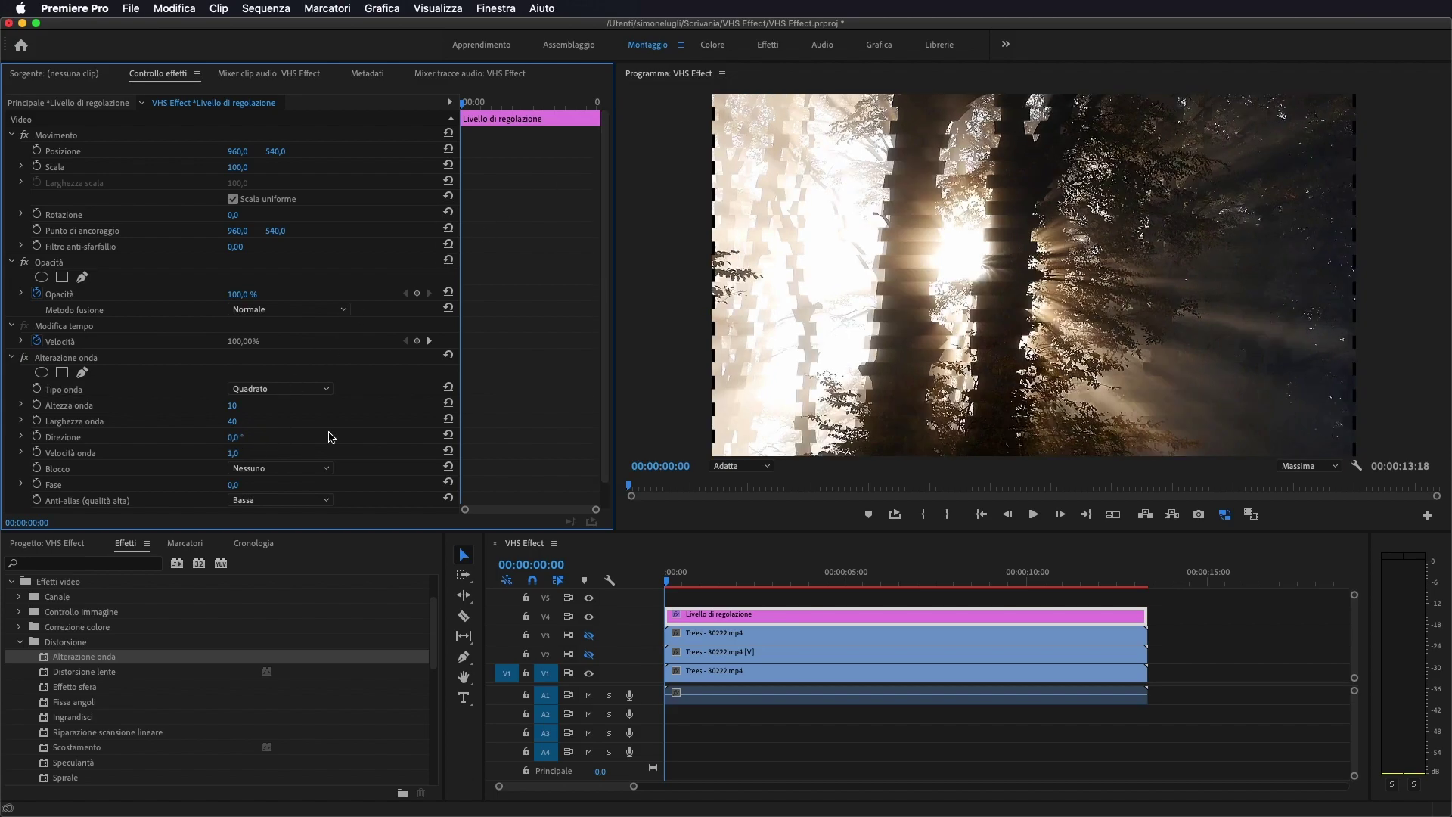
left_click(281, 468)
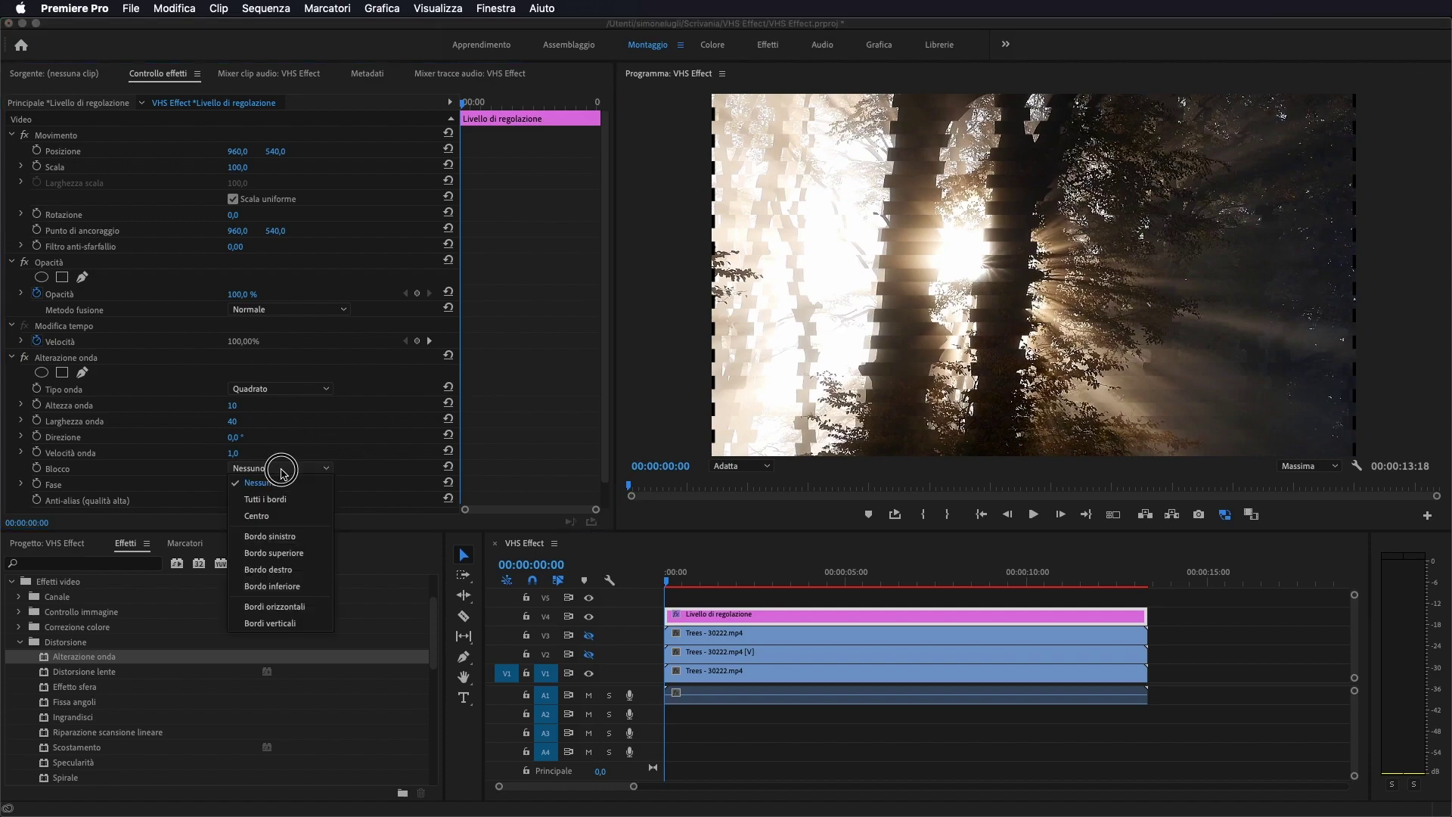
left_click(284, 501)
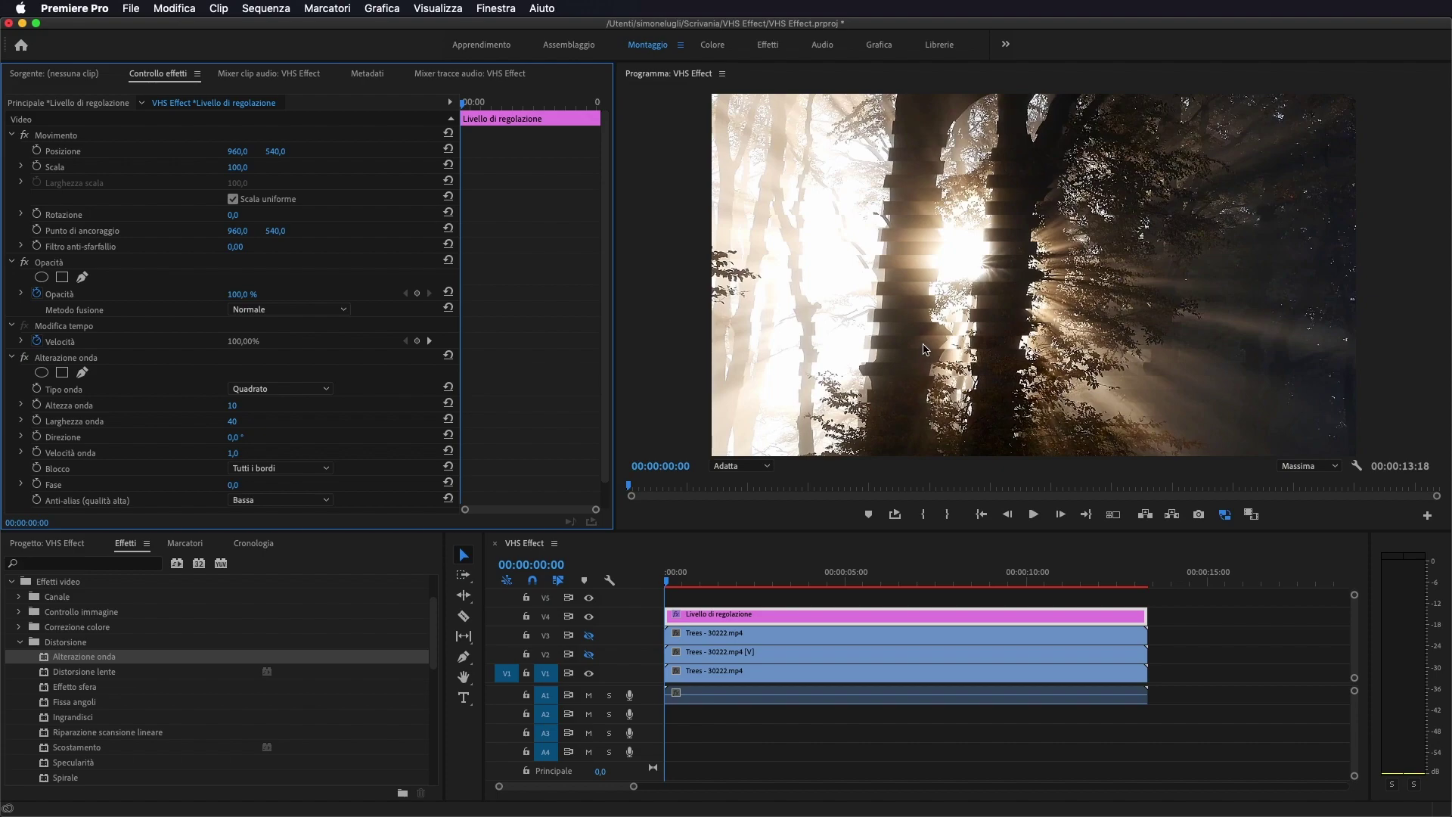
Set wave speed to 0,1 and wave width to 664, then scrub to preview the warp.
left_click(233, 453)
type("0,1")
key("Return")
left_click_drag(239, 427, 192, 421)
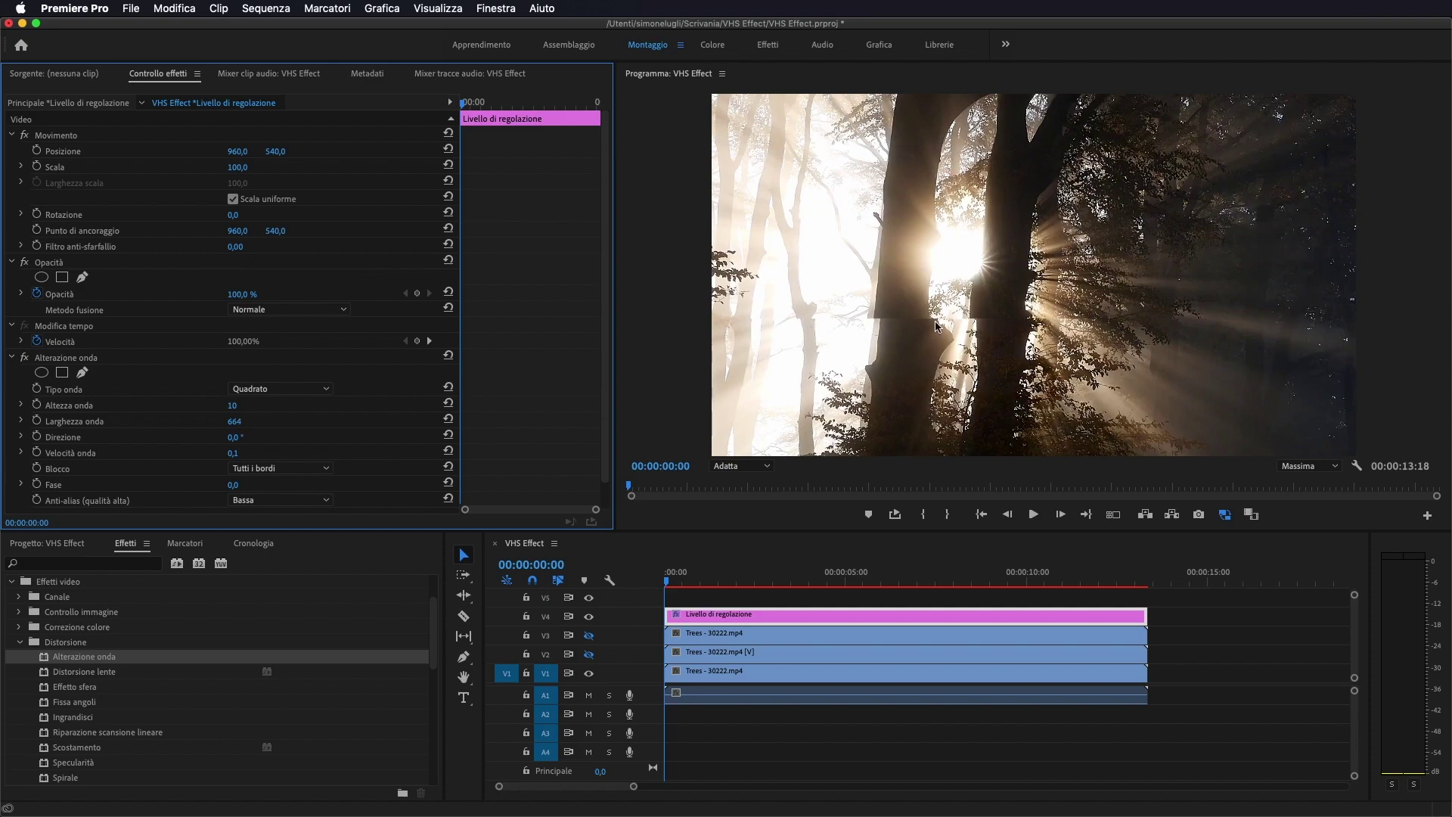
left_click(667, 584)
left_click_drag(666, 583, 734, 584)
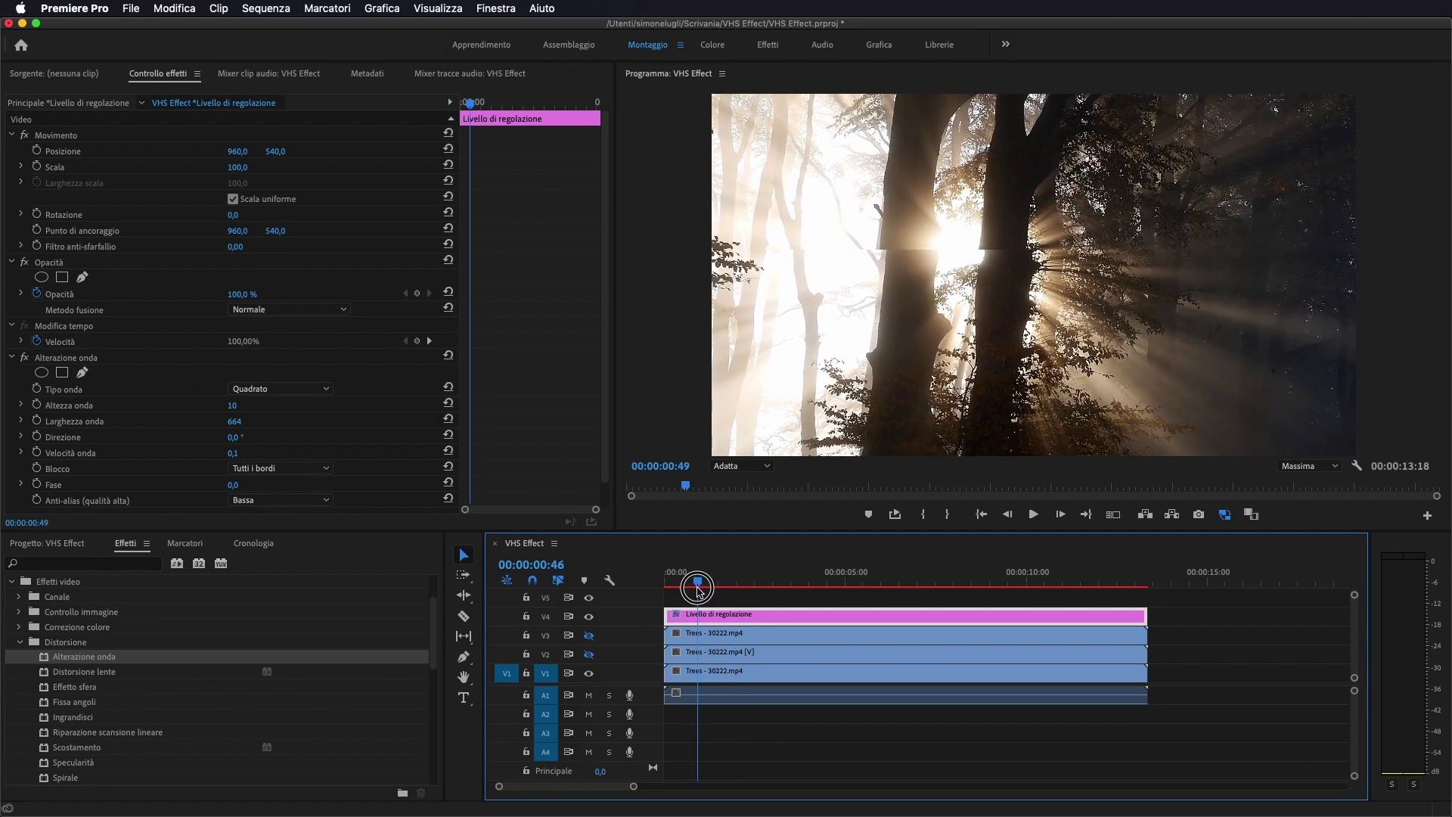
left_click(715, 595)
left_click_drag(715, 595, 637, 600)
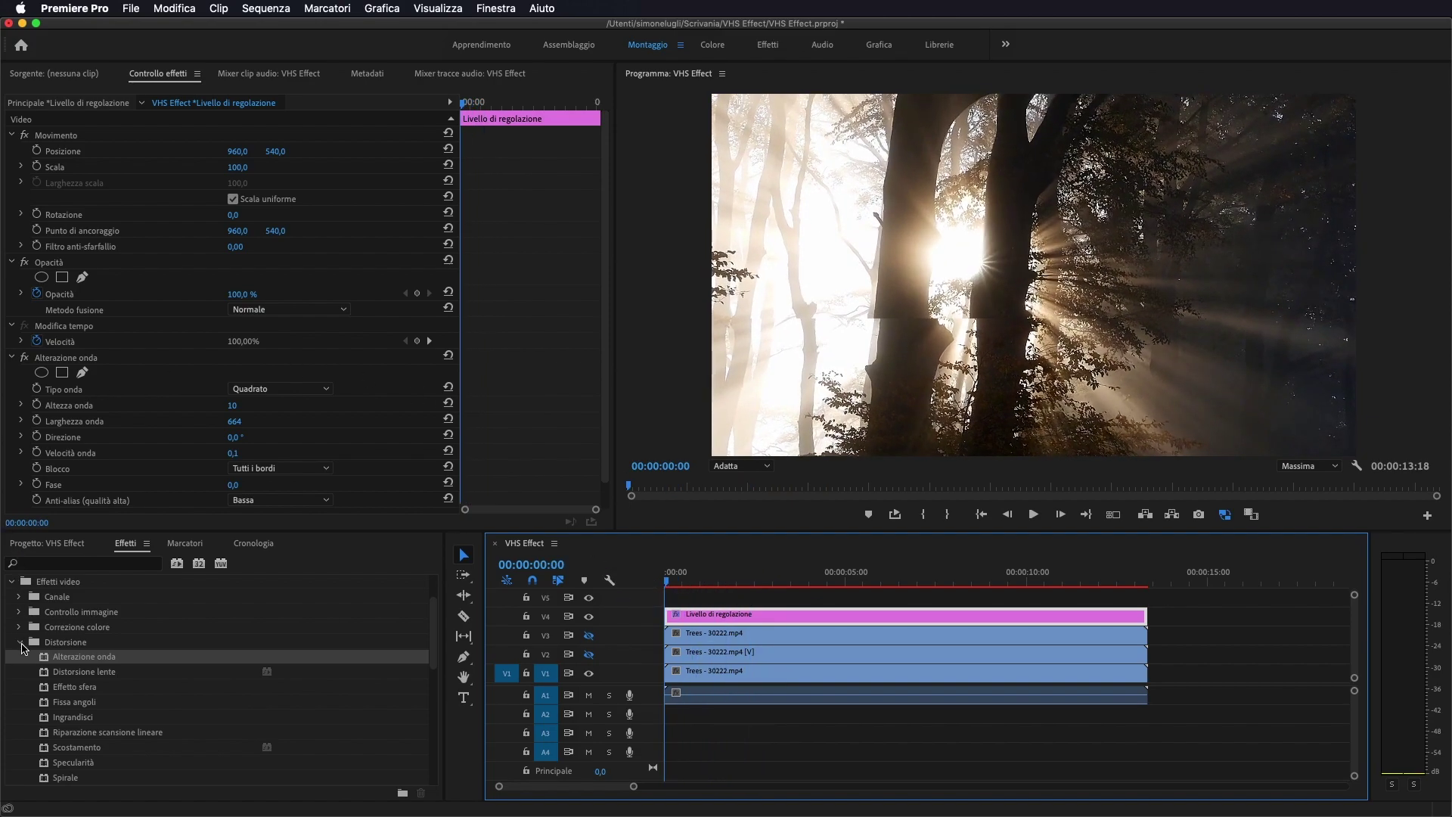
Apply Disturbo from the Disturbo e granulosità group to the adjustment layer.
left_click(21, 644)
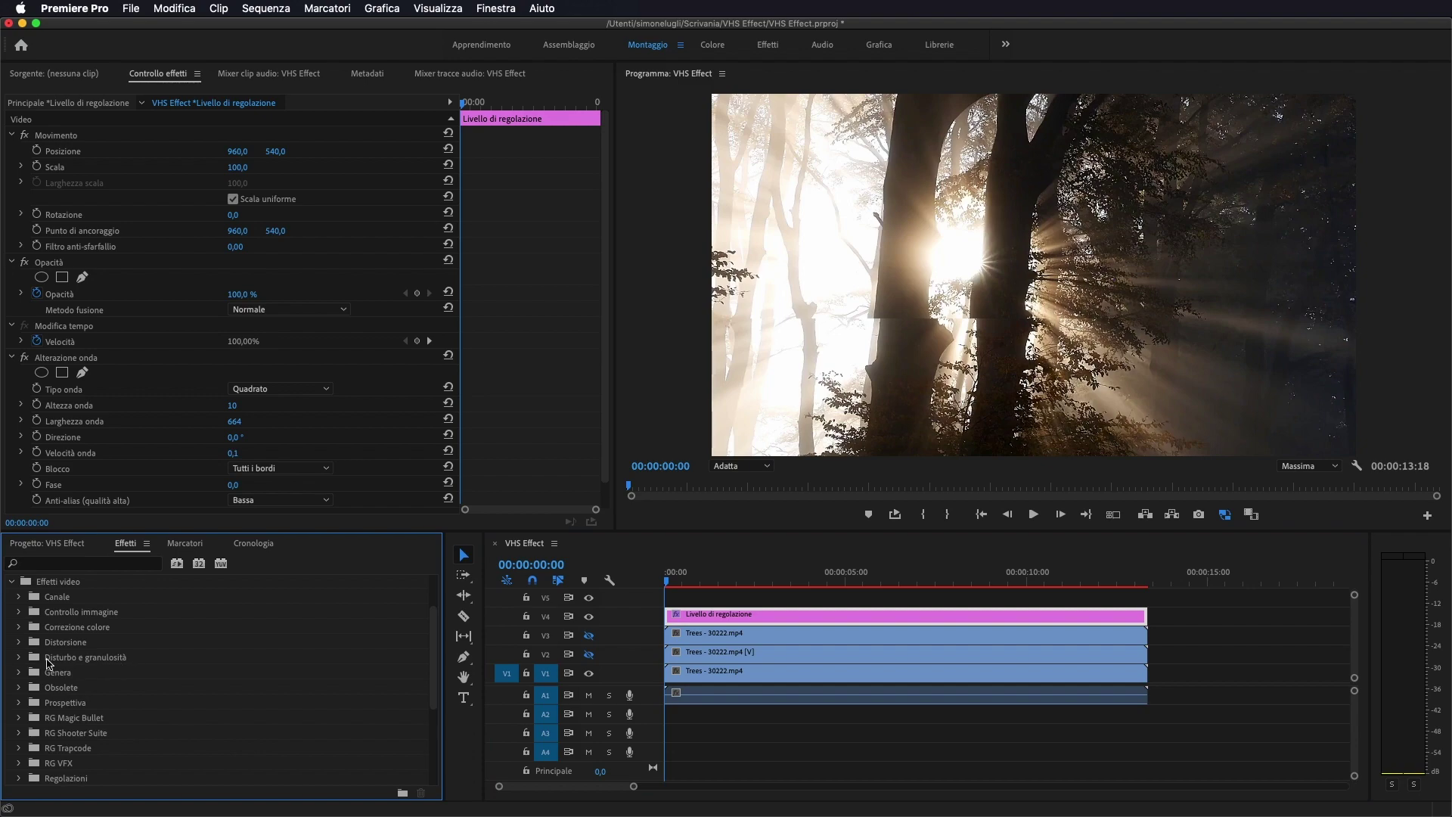
left_click(20, 657)
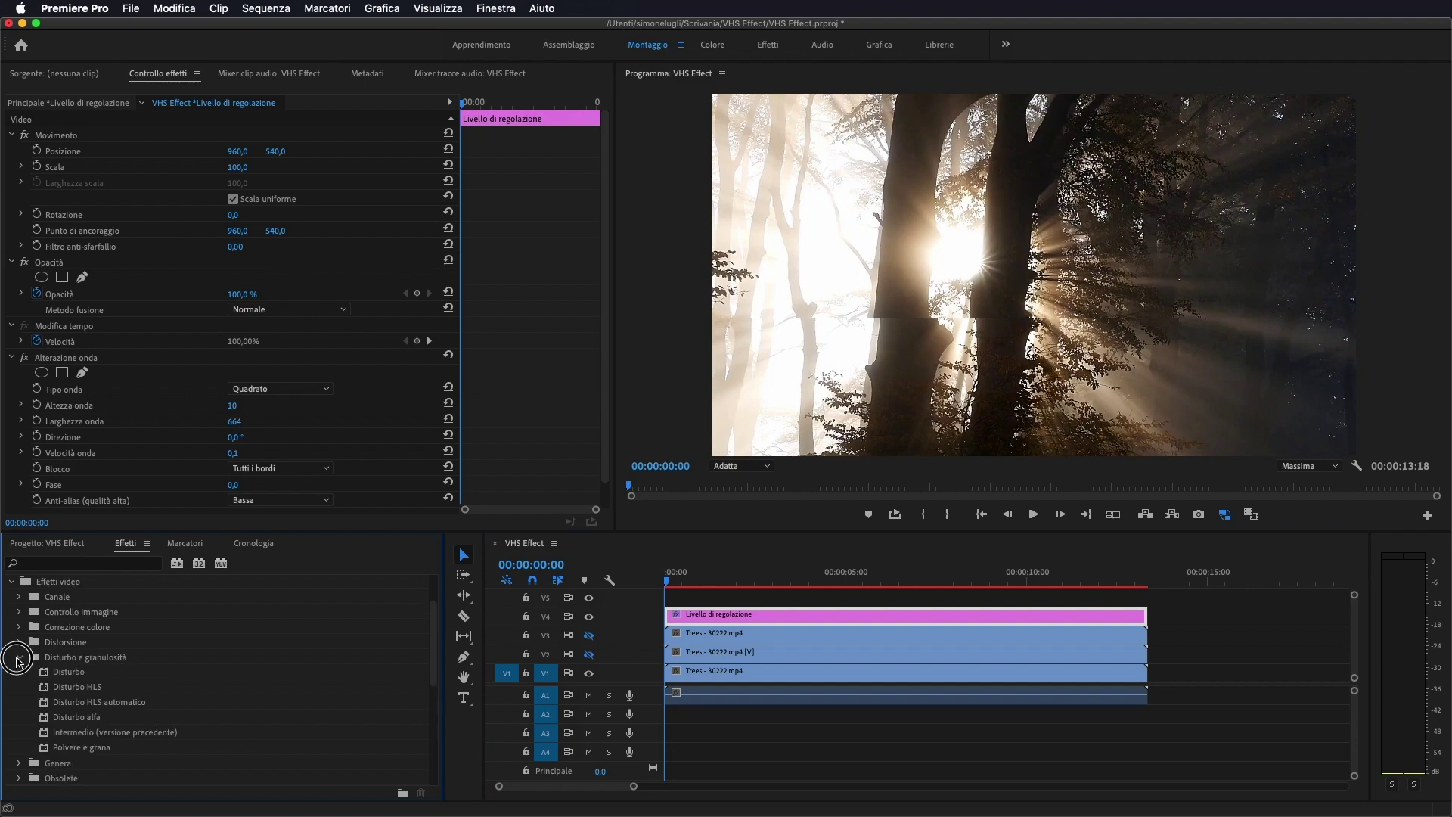
left_click(64, 675)
left_click_drag(64, 675, 756, 616)
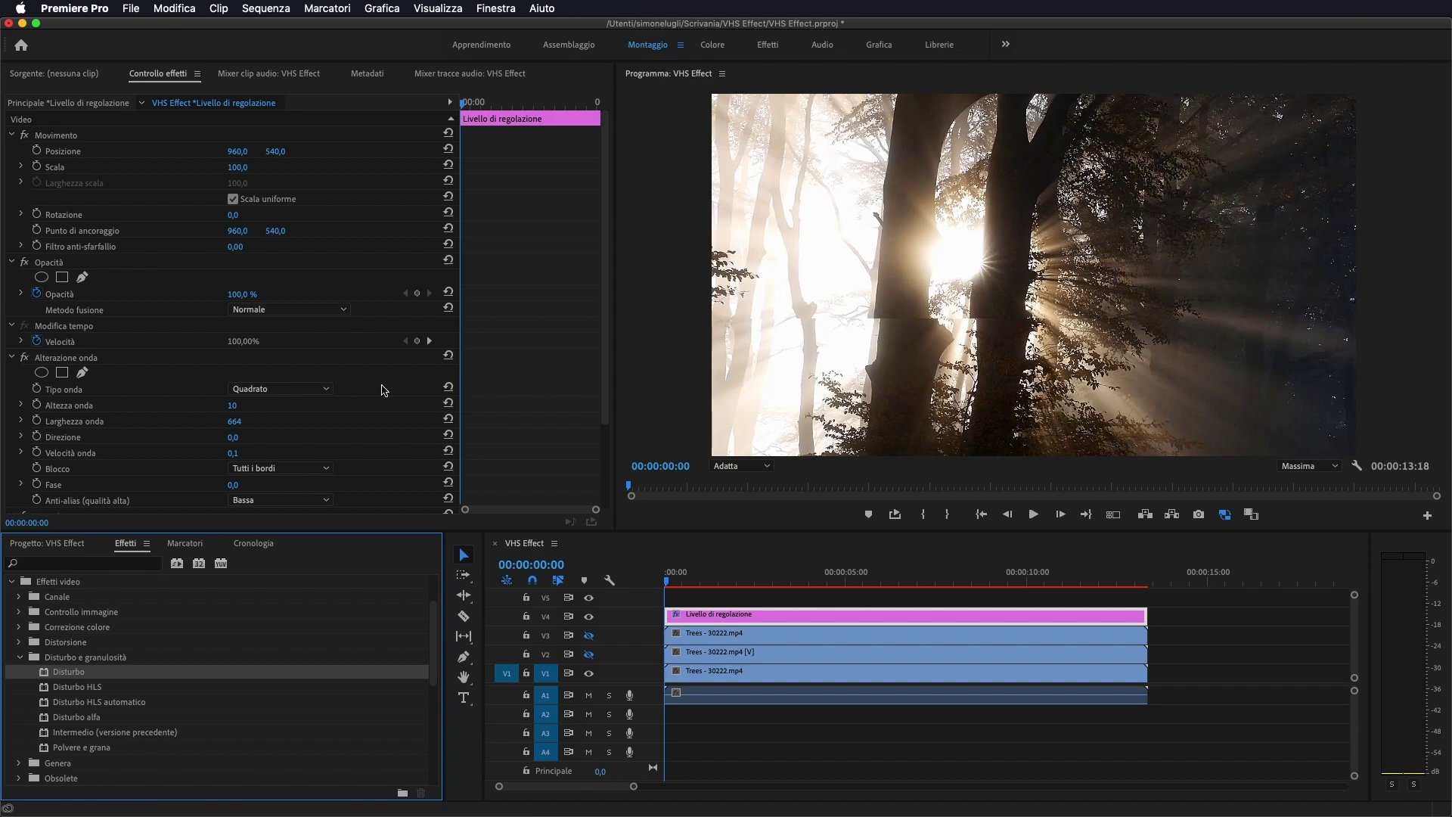
scroll(330, 375, "down", 3)
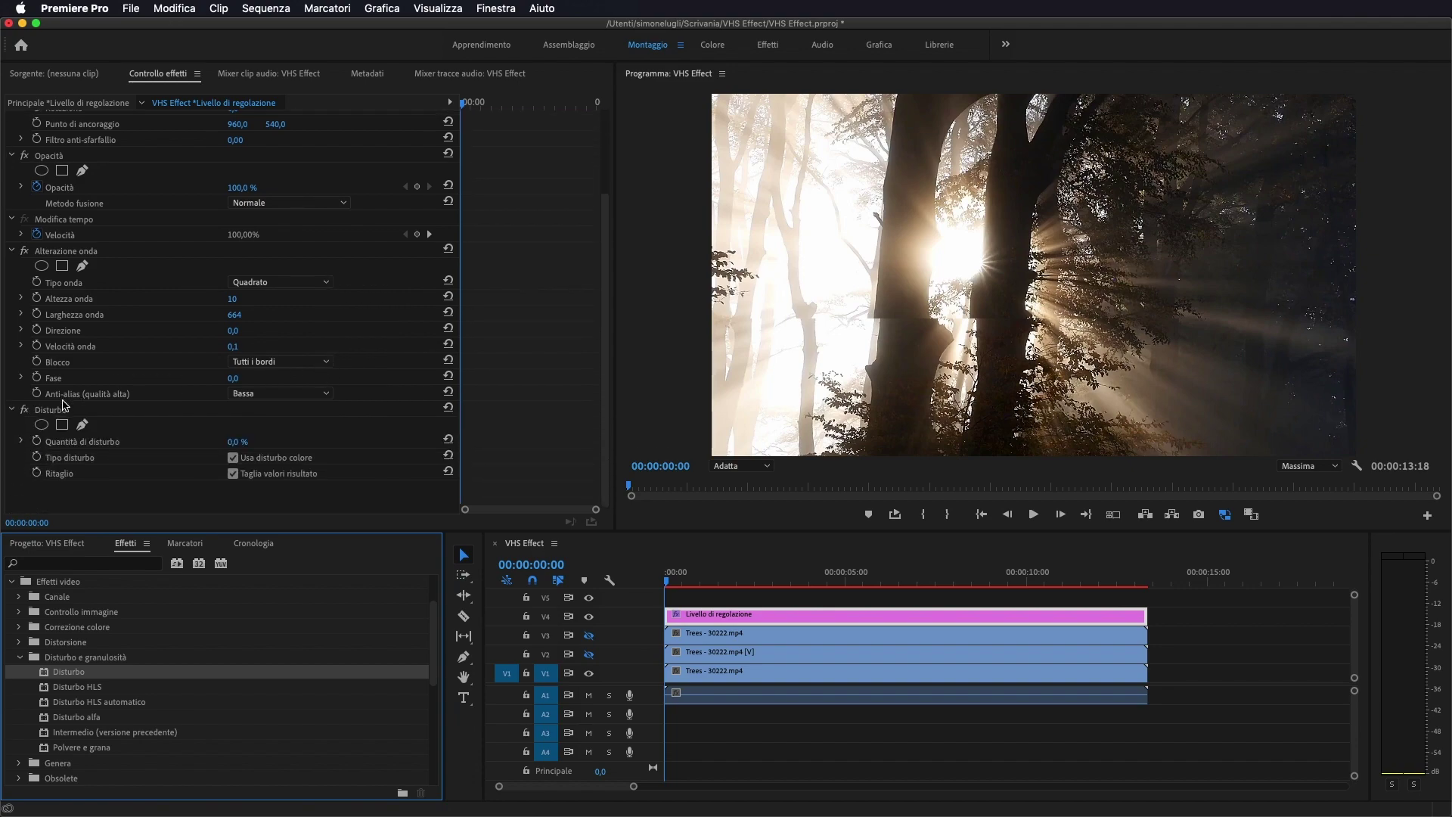
Lower Disturbo's Quantità di disturbo to 16% and preview a later frame.
left_click(235, 445)
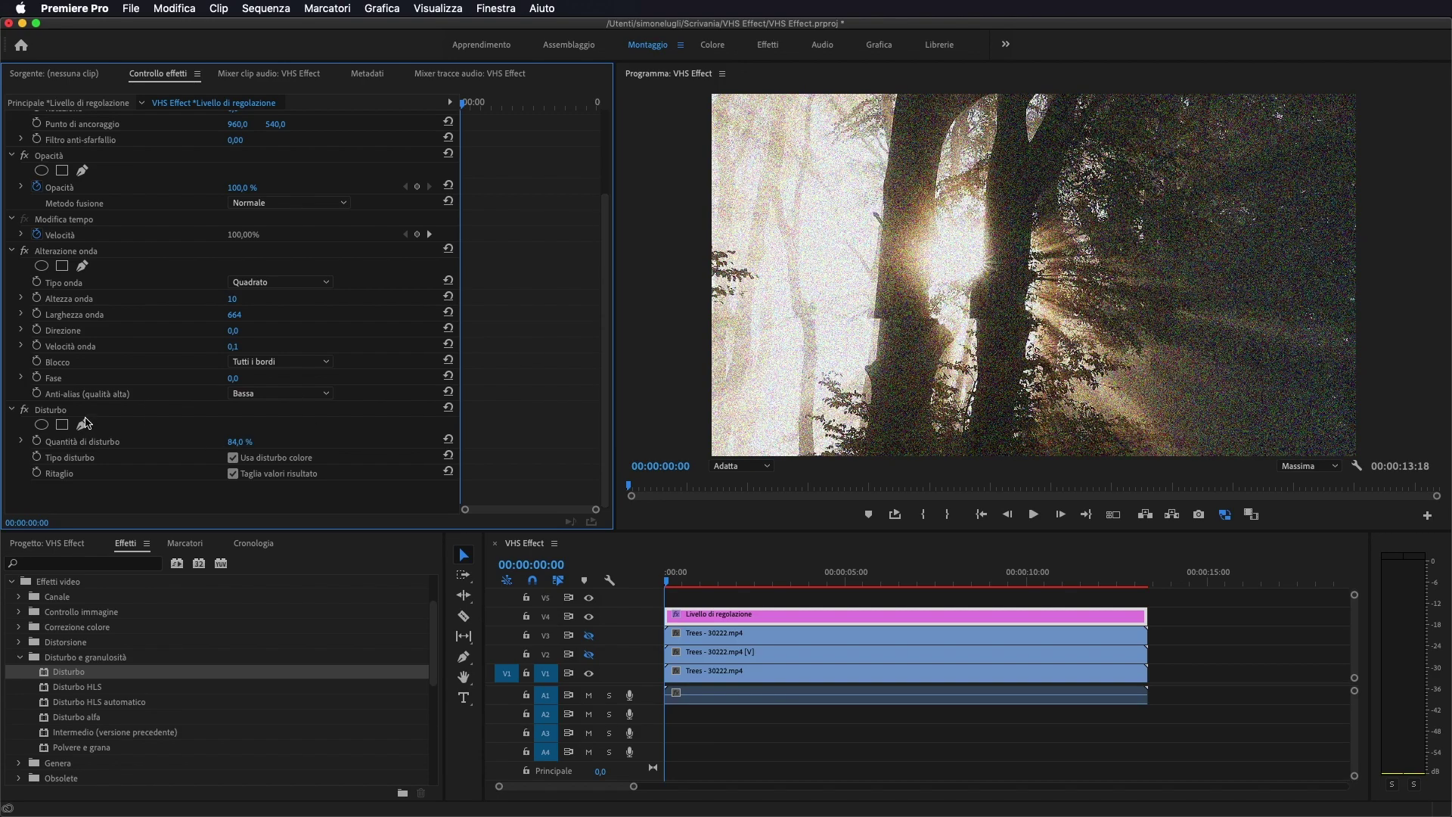
left_click_drag(239, 442, 234, 441)
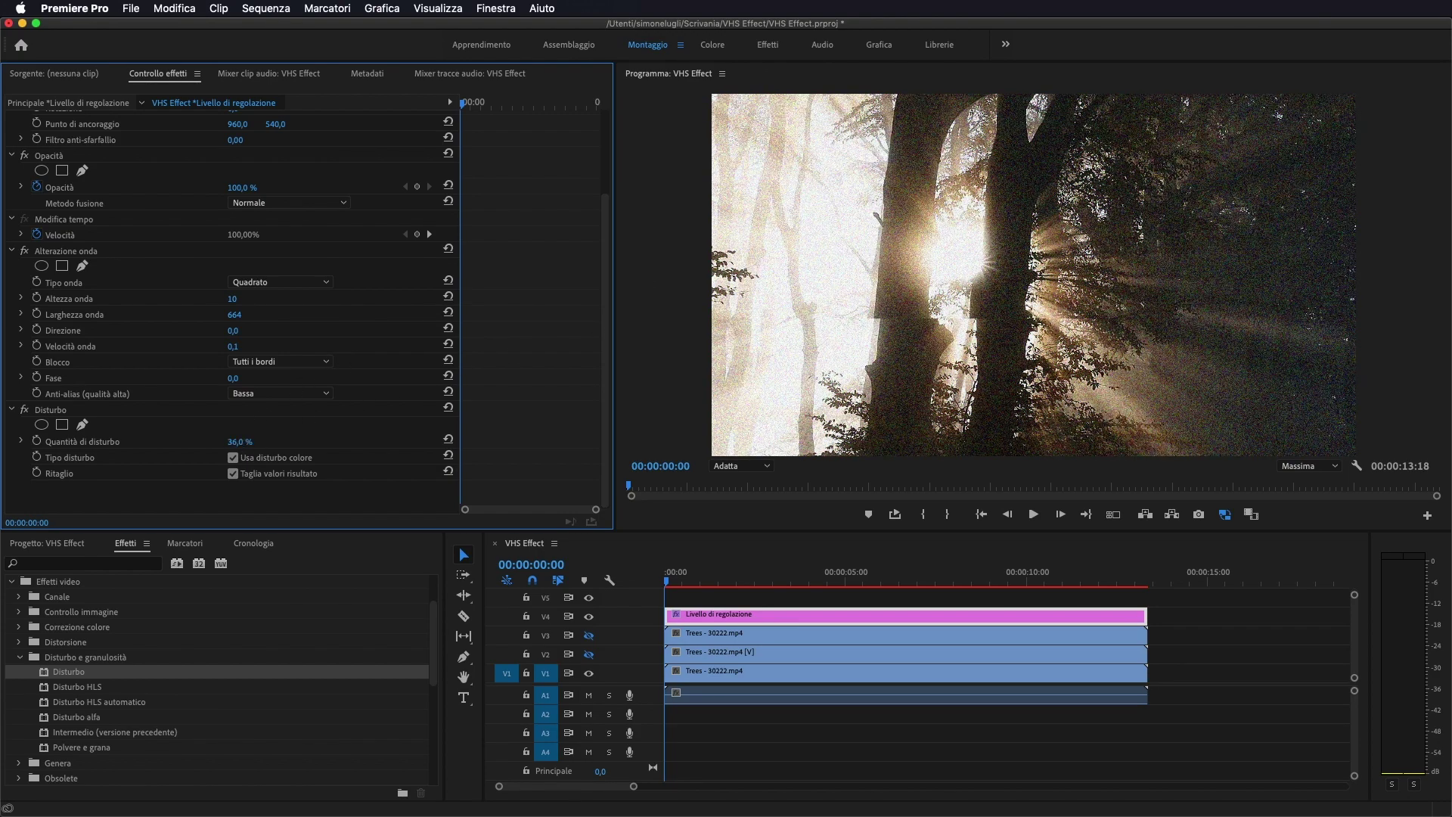
left_click_drag(240, 442, 239, 441)
left_click_drag(240, 441, 234, 442)
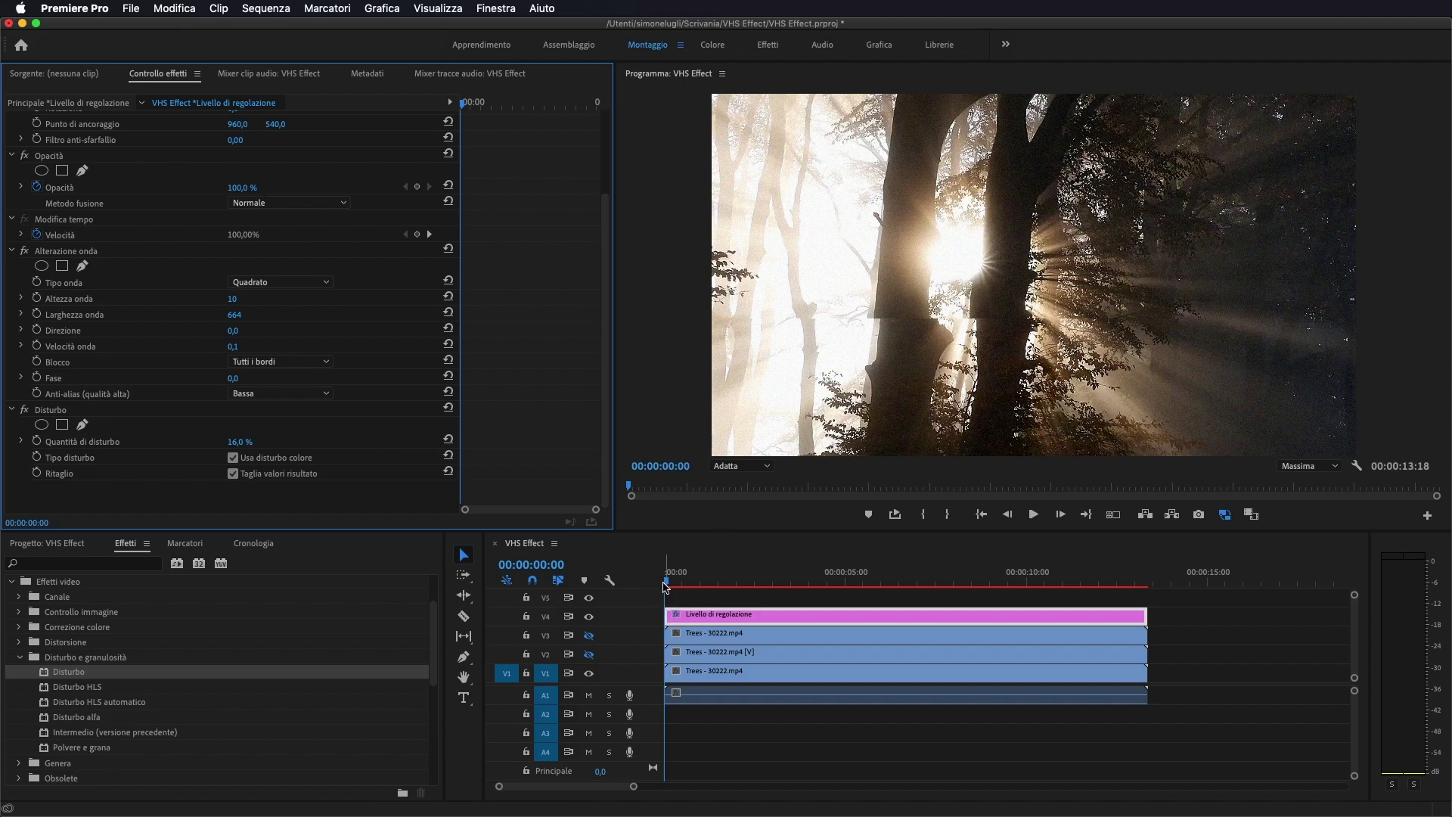
mouse_move(669, 583)
left_mouse_down()
mouse_move(807, 583)
mouse_move(642, 579)
left_mouse_up()
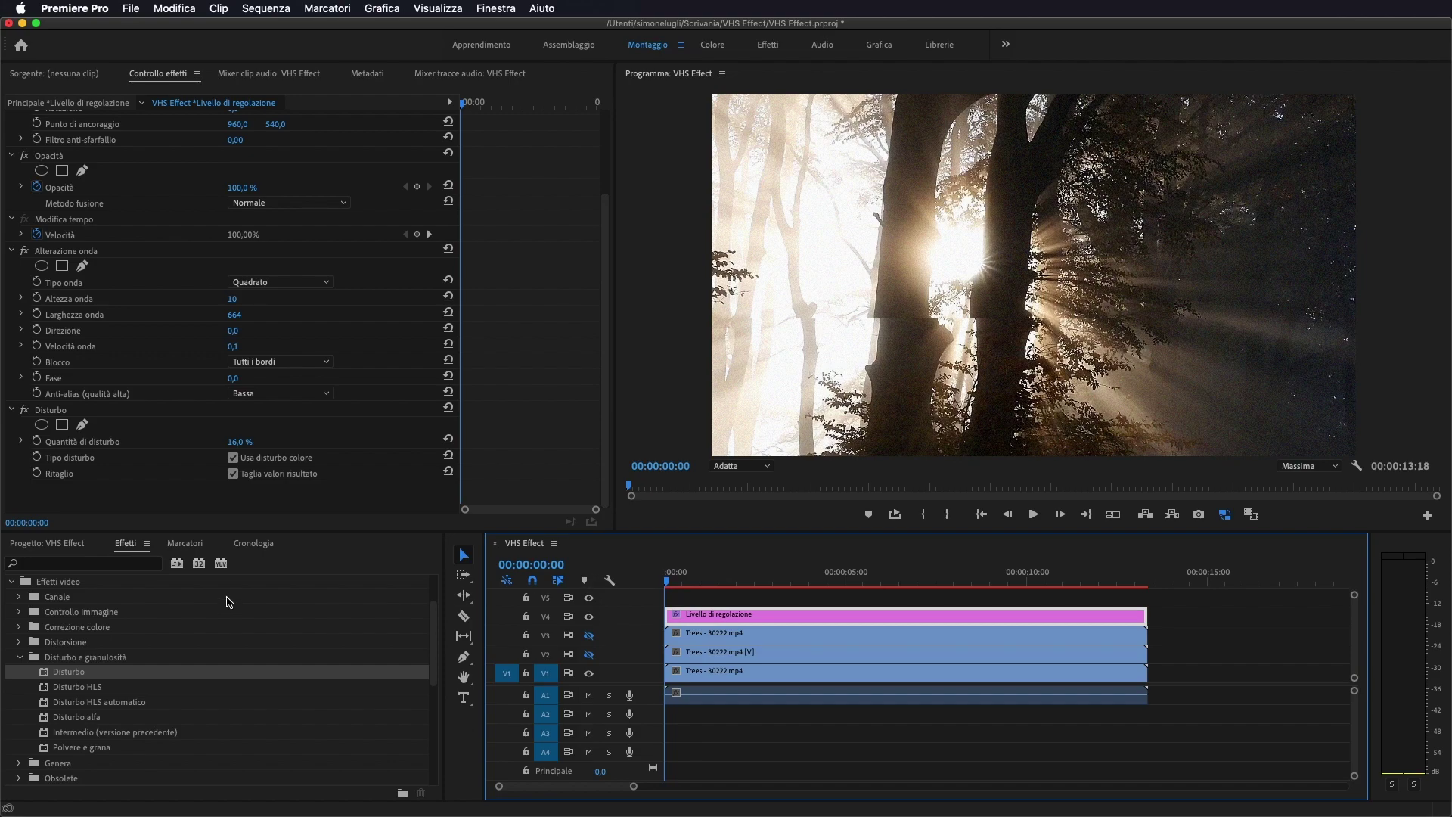
Search 'igb' and apply Bilanciamento colore (RGB) to the V1, V2 and V3 clips.
left_click(81, 564)
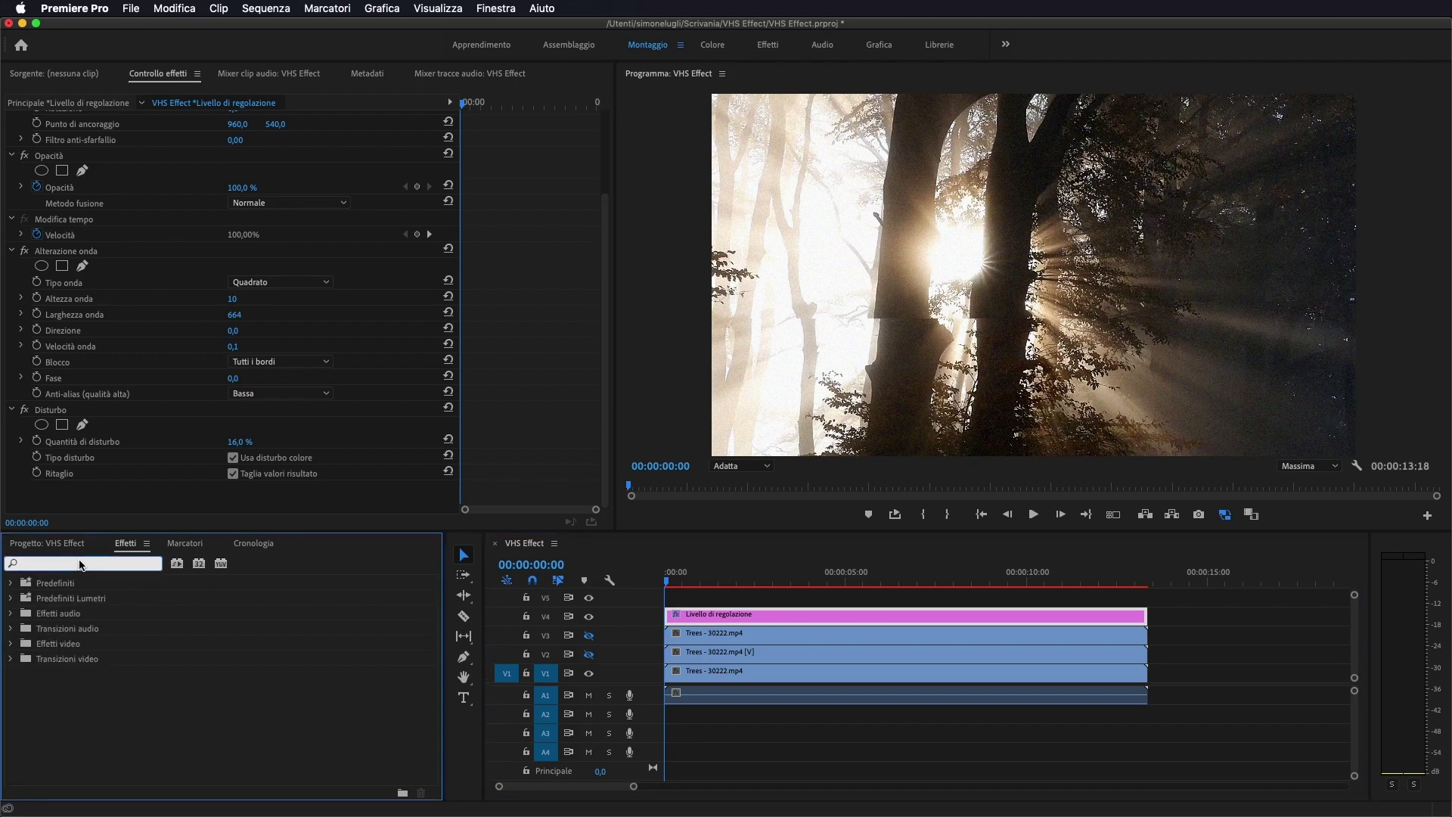
type("i")
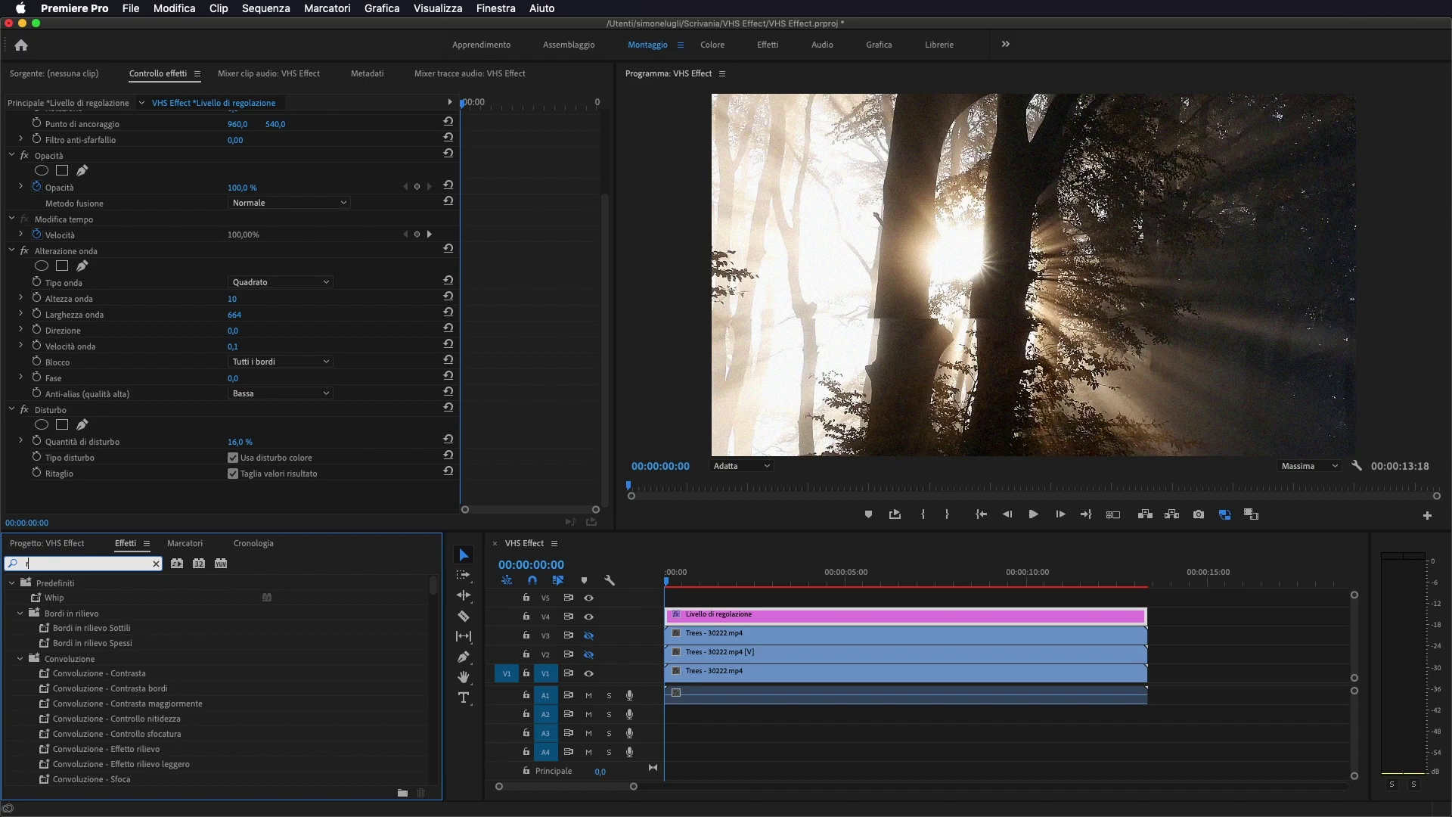
type("gb")
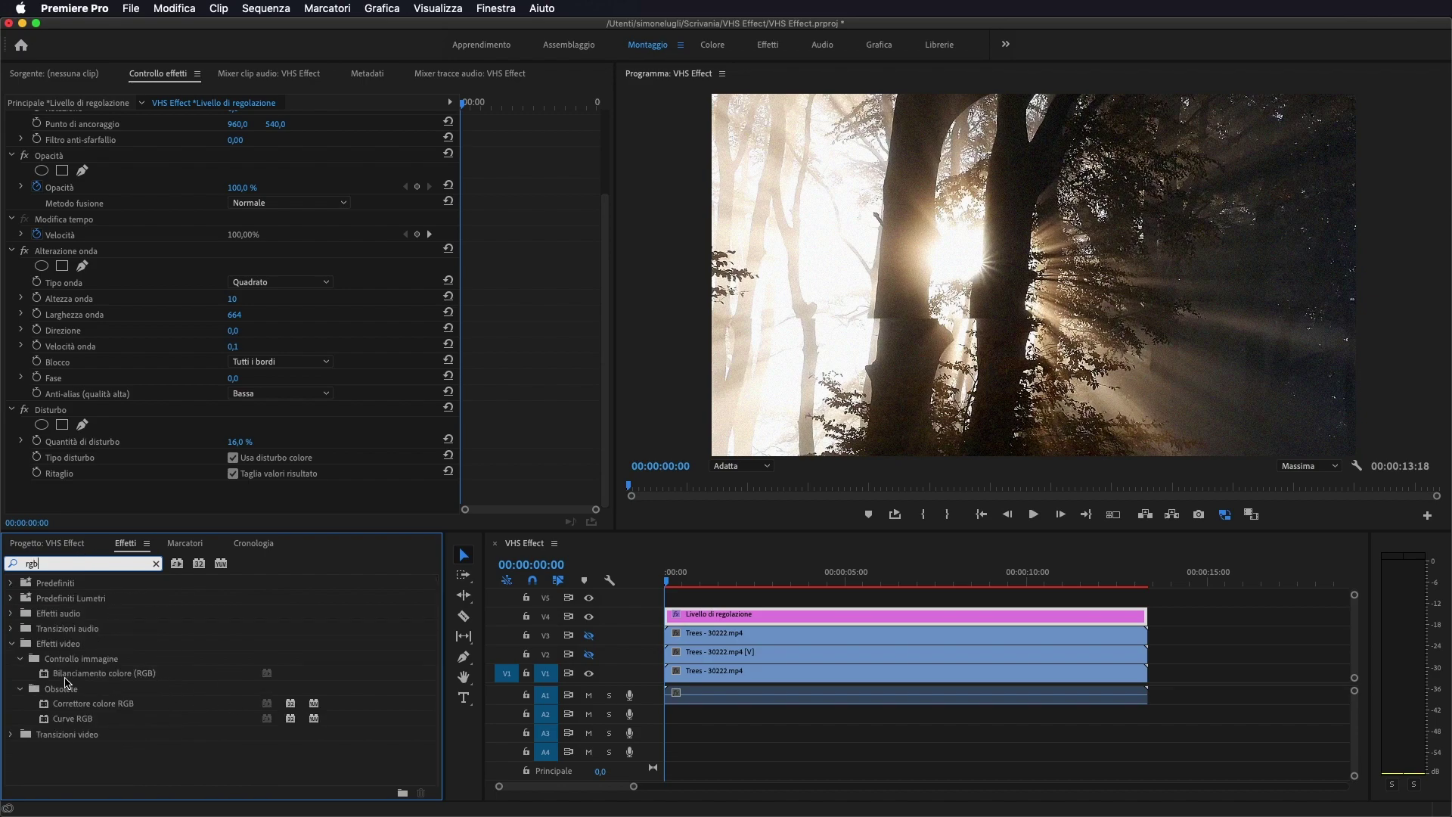
left_click(123, 677)
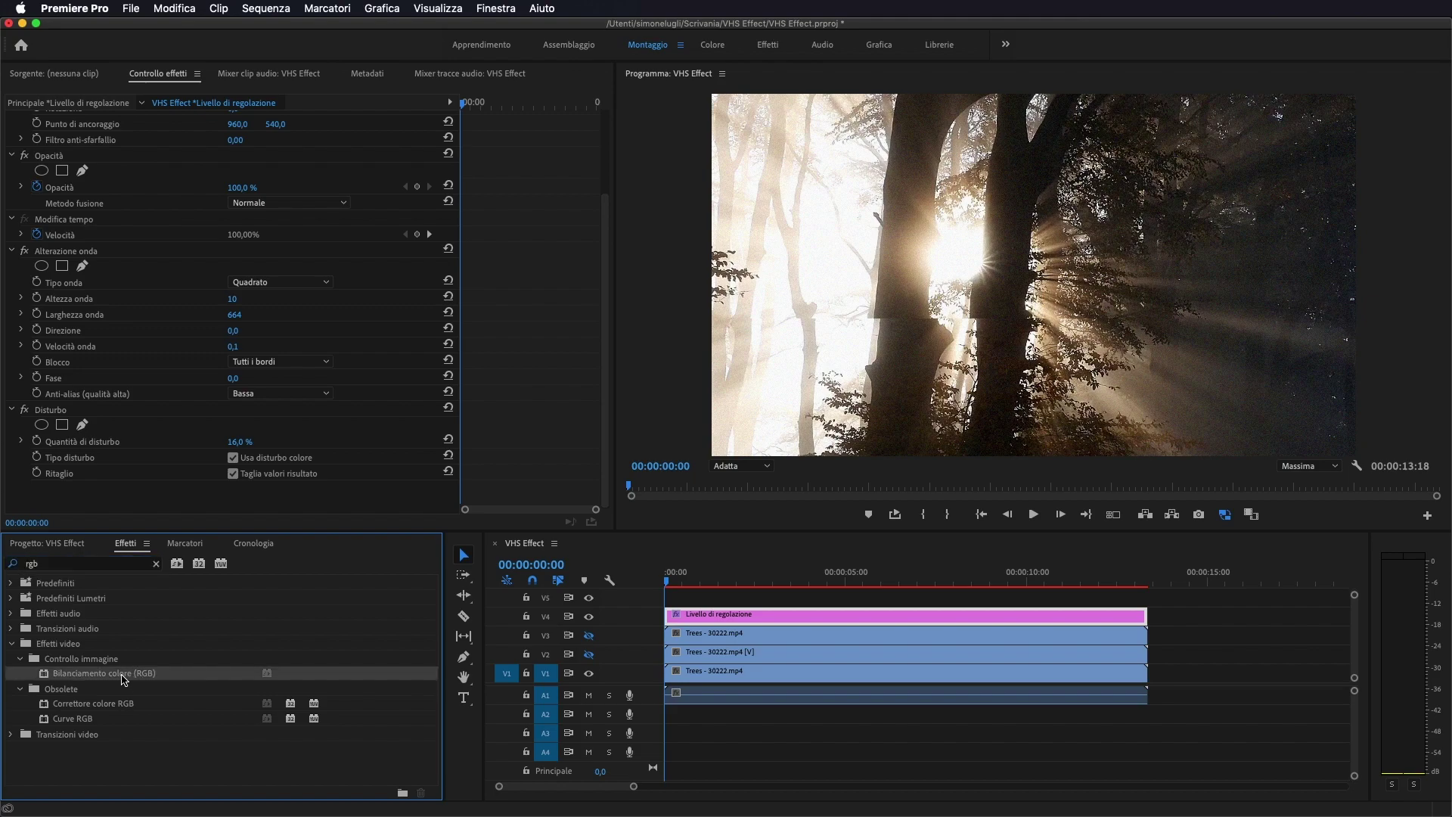
left_click_drag(112, 679, 751, 673)
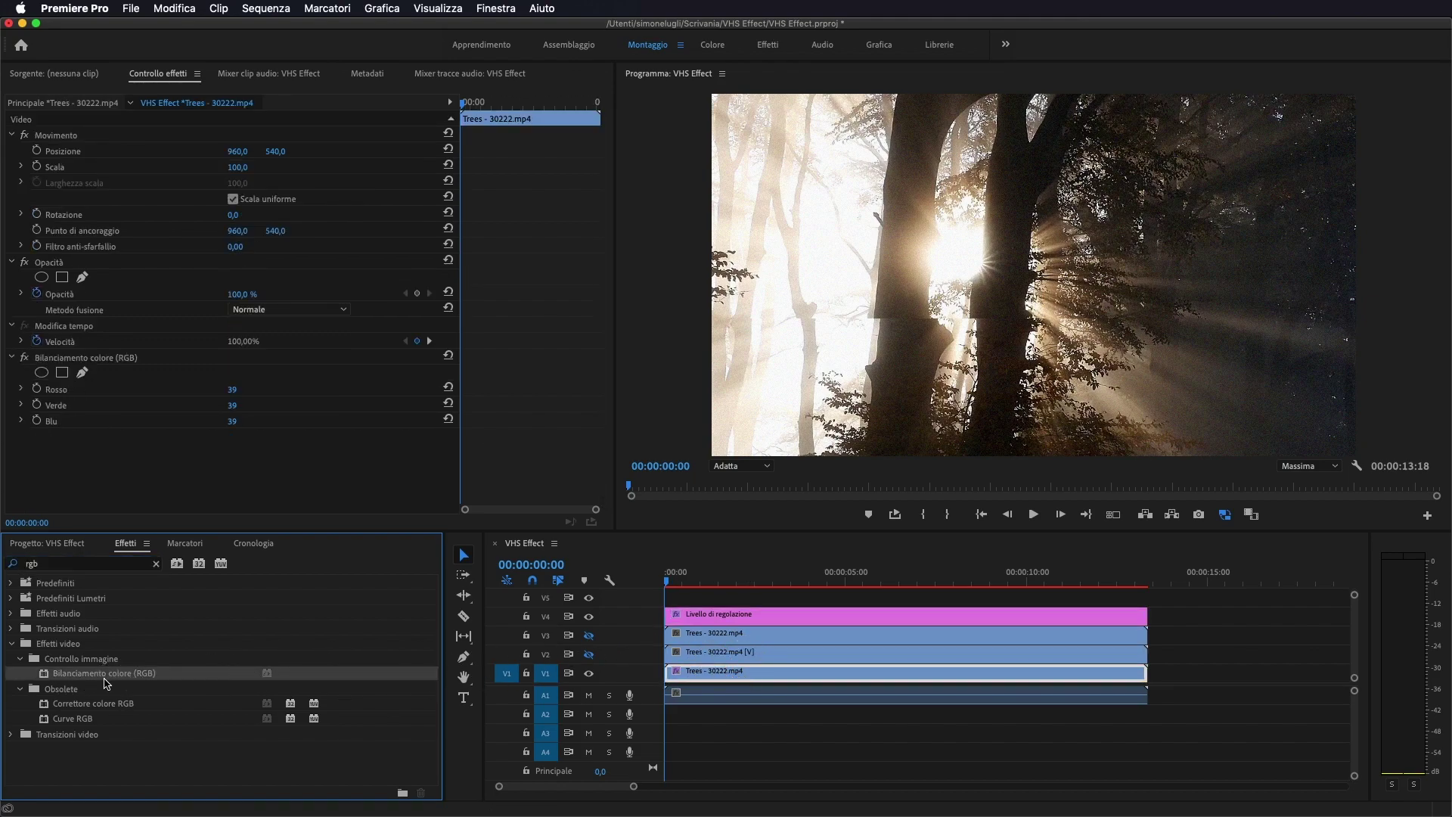
left_click_drag(108, 679, 748, 651)
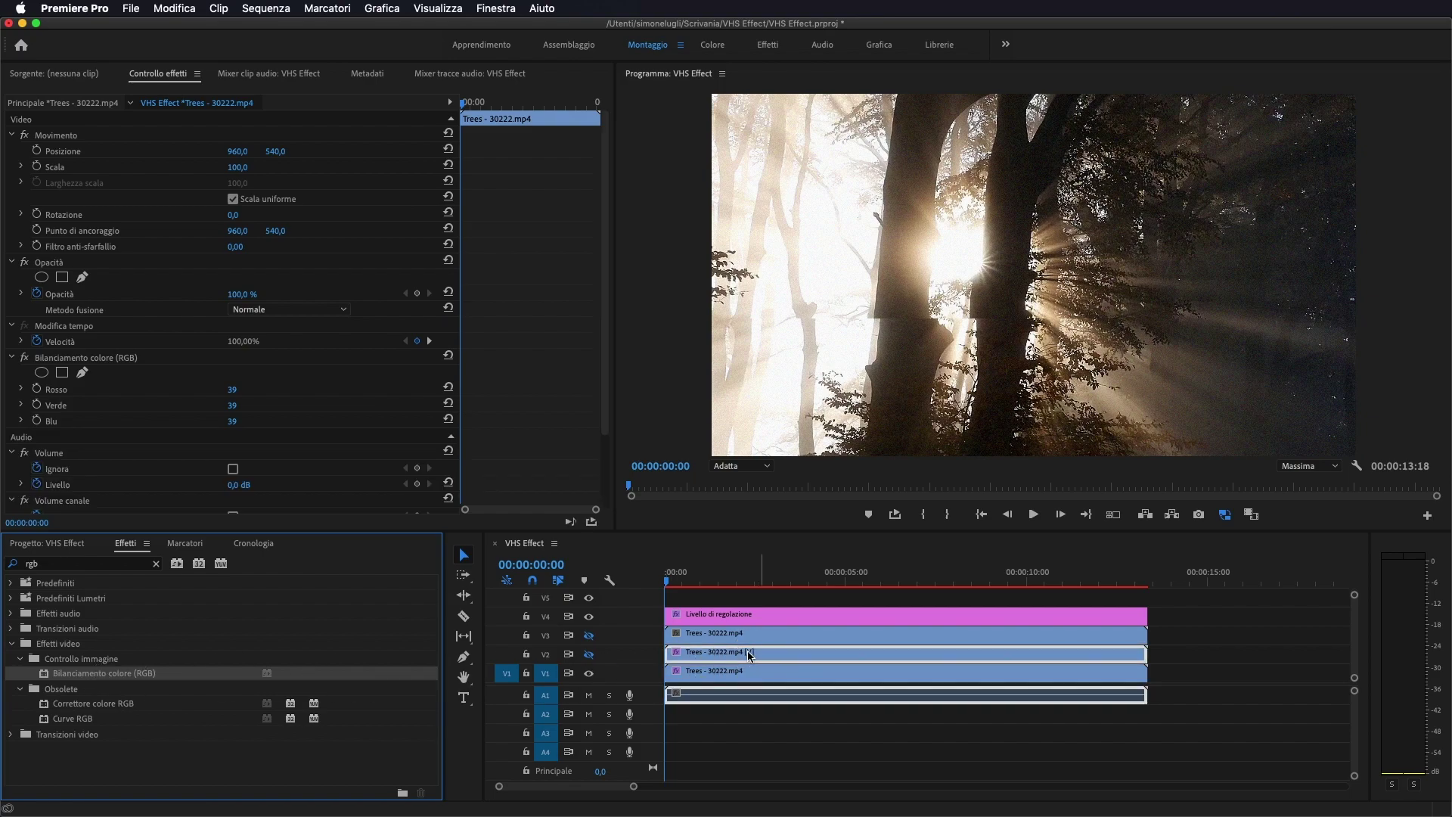
left_click_drag(136, 674, 768, 632)
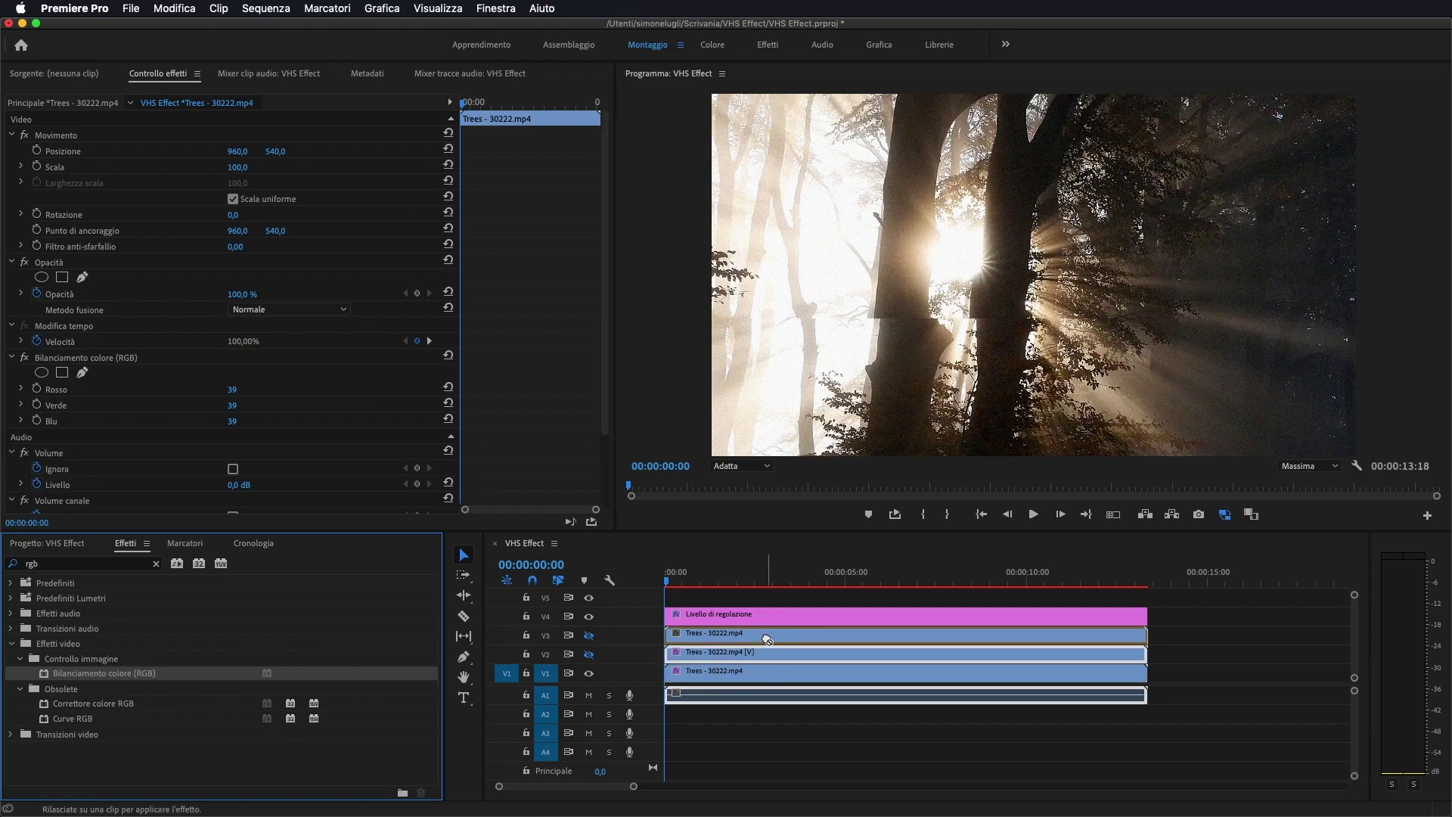
Re-enable V2 and V3 output, then give the V3 clip green 0 and Scolora blending.
left_click(589, 654)
left_click(589, 636)
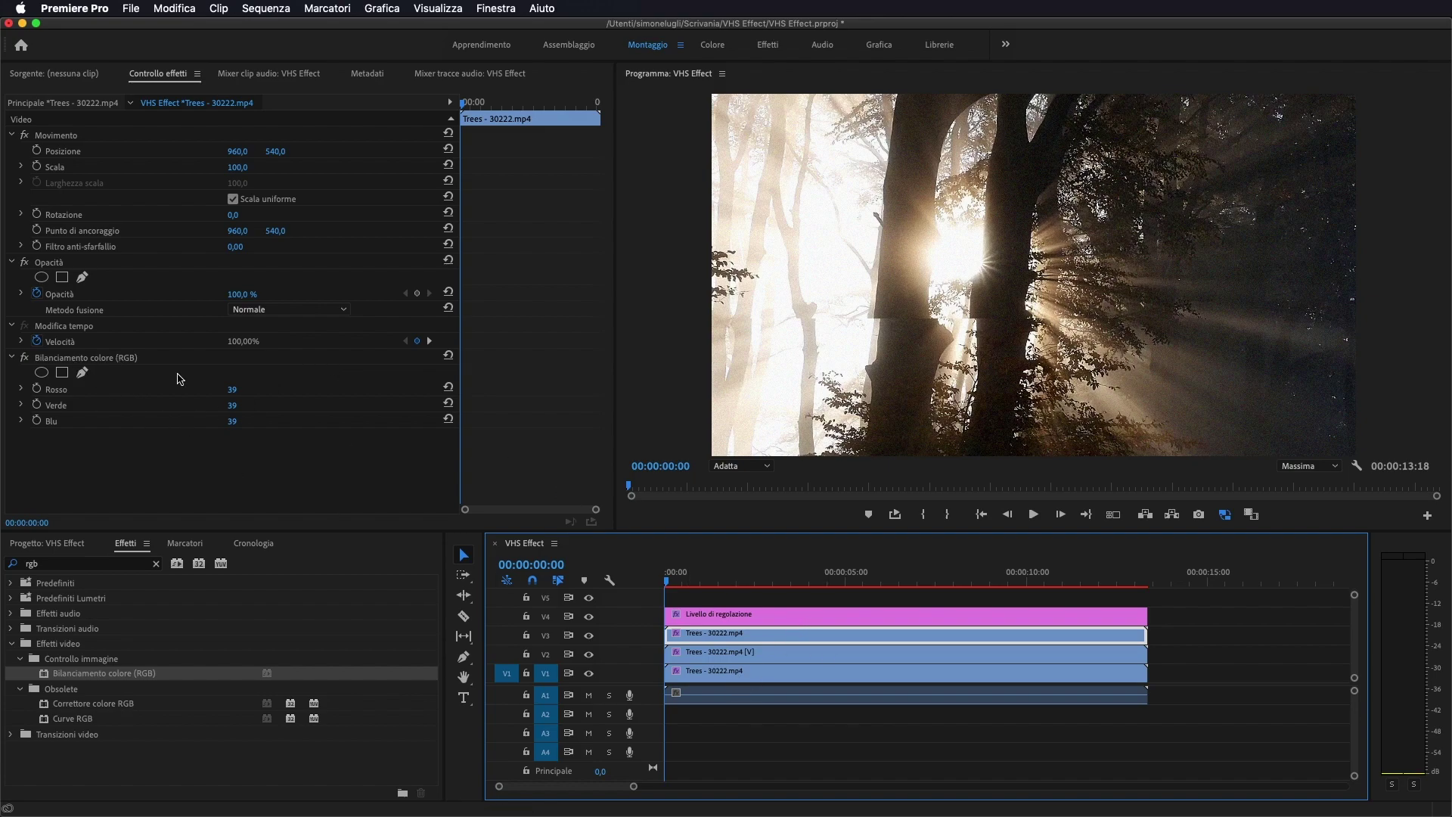
left_click(738, 654)
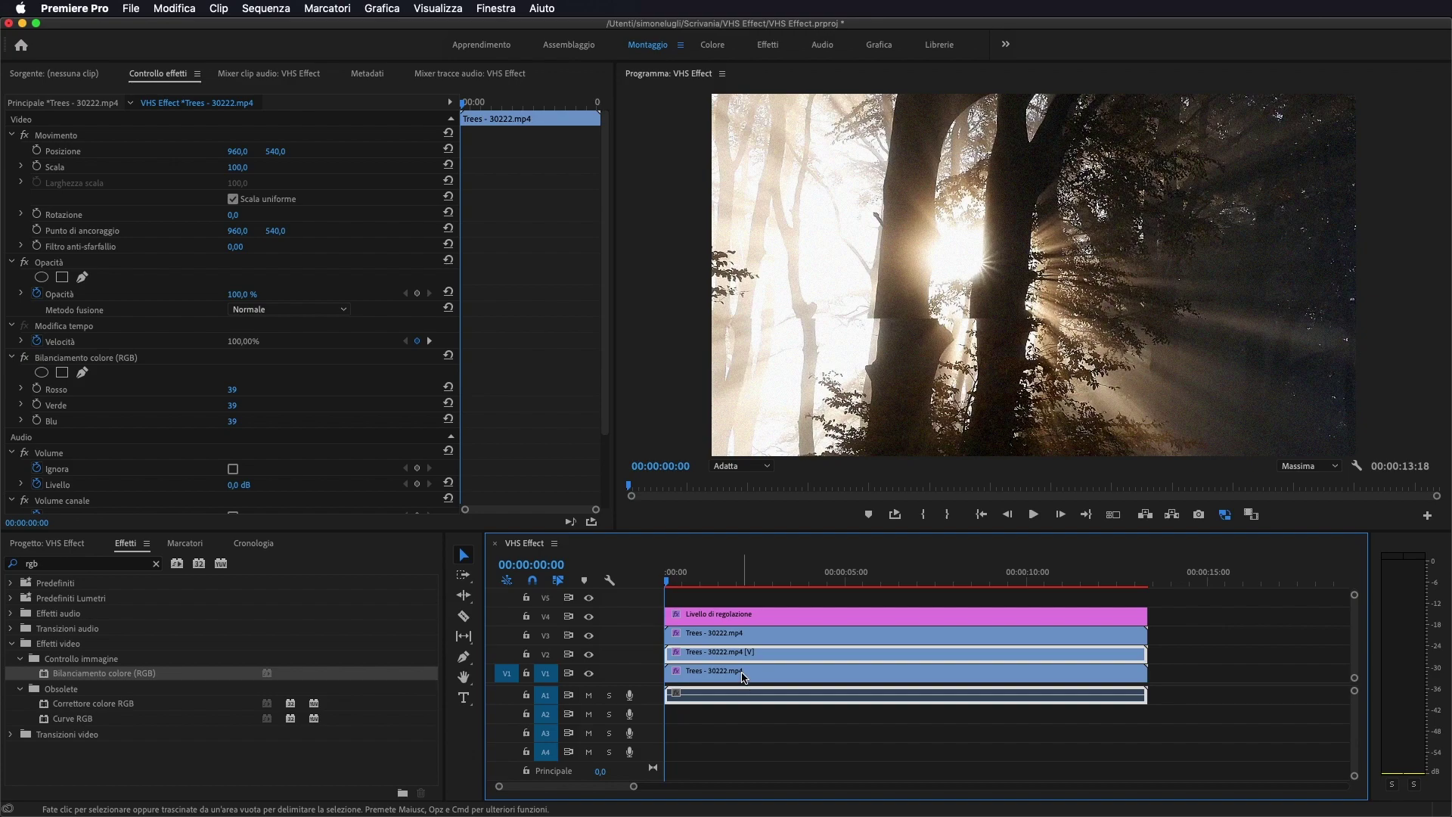
left_click(744, 675)
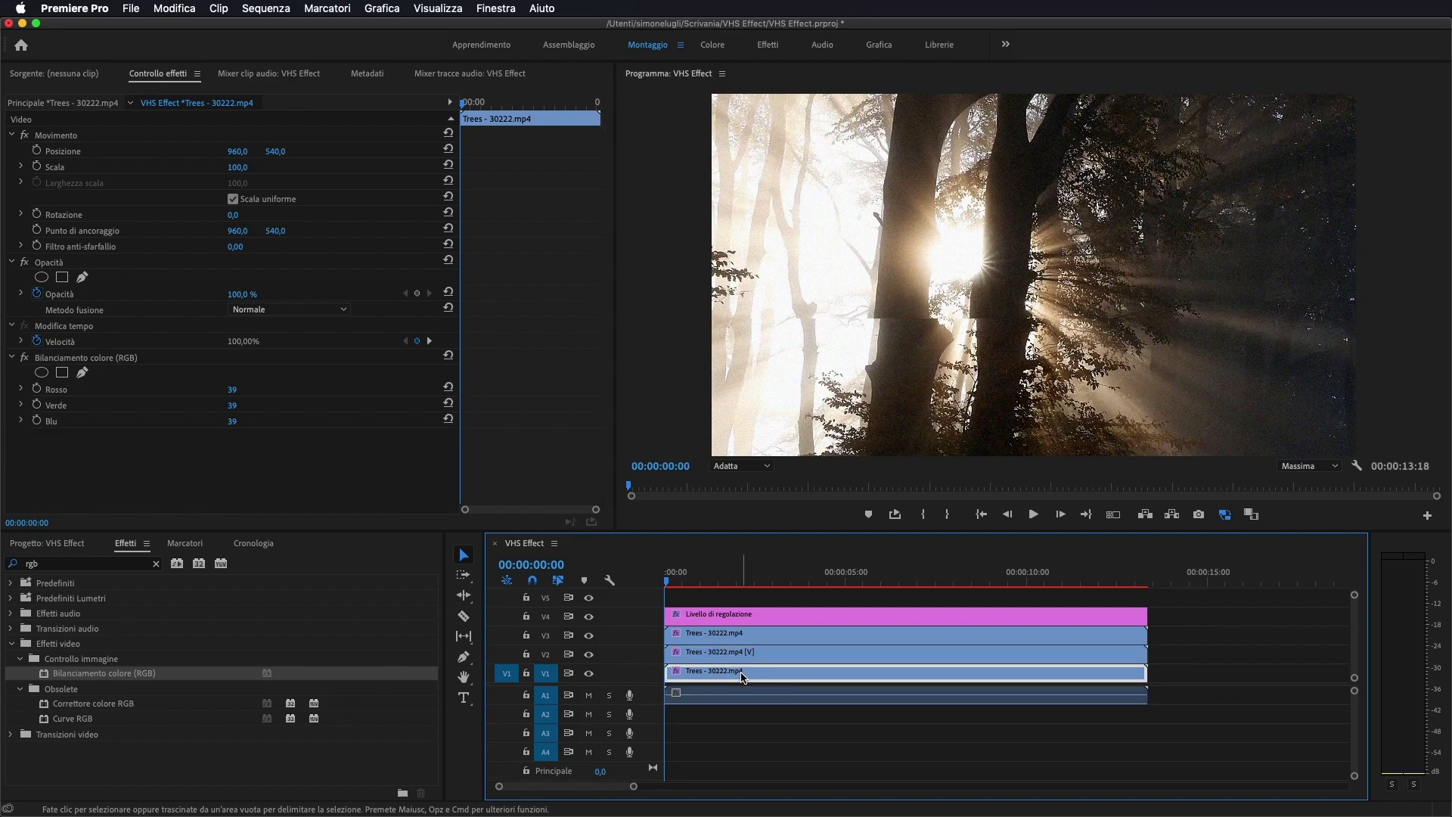
left_click(717, 638)
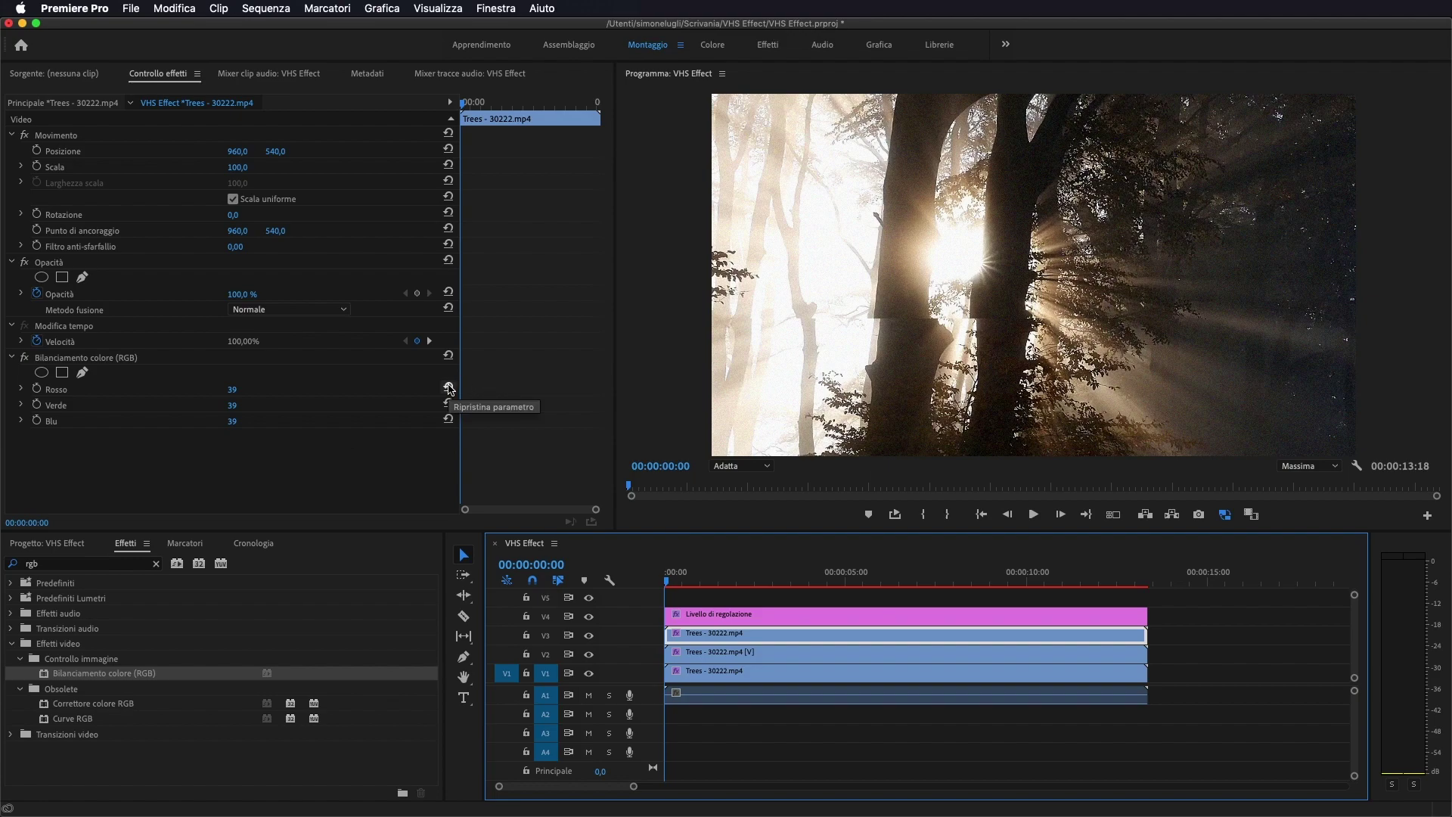
left_click(449, 389)
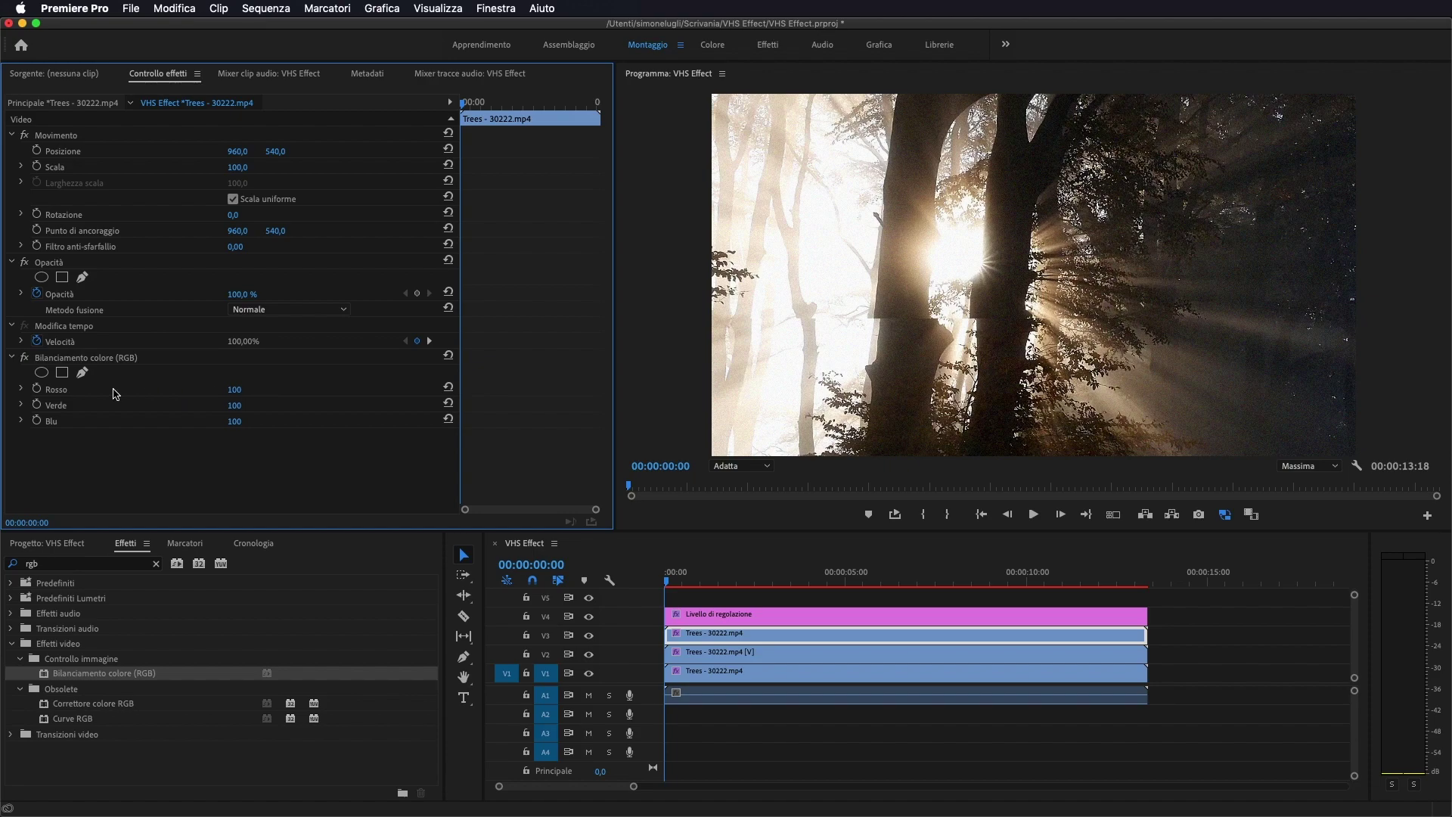
left_click_drag(232, 405, 251, 409)
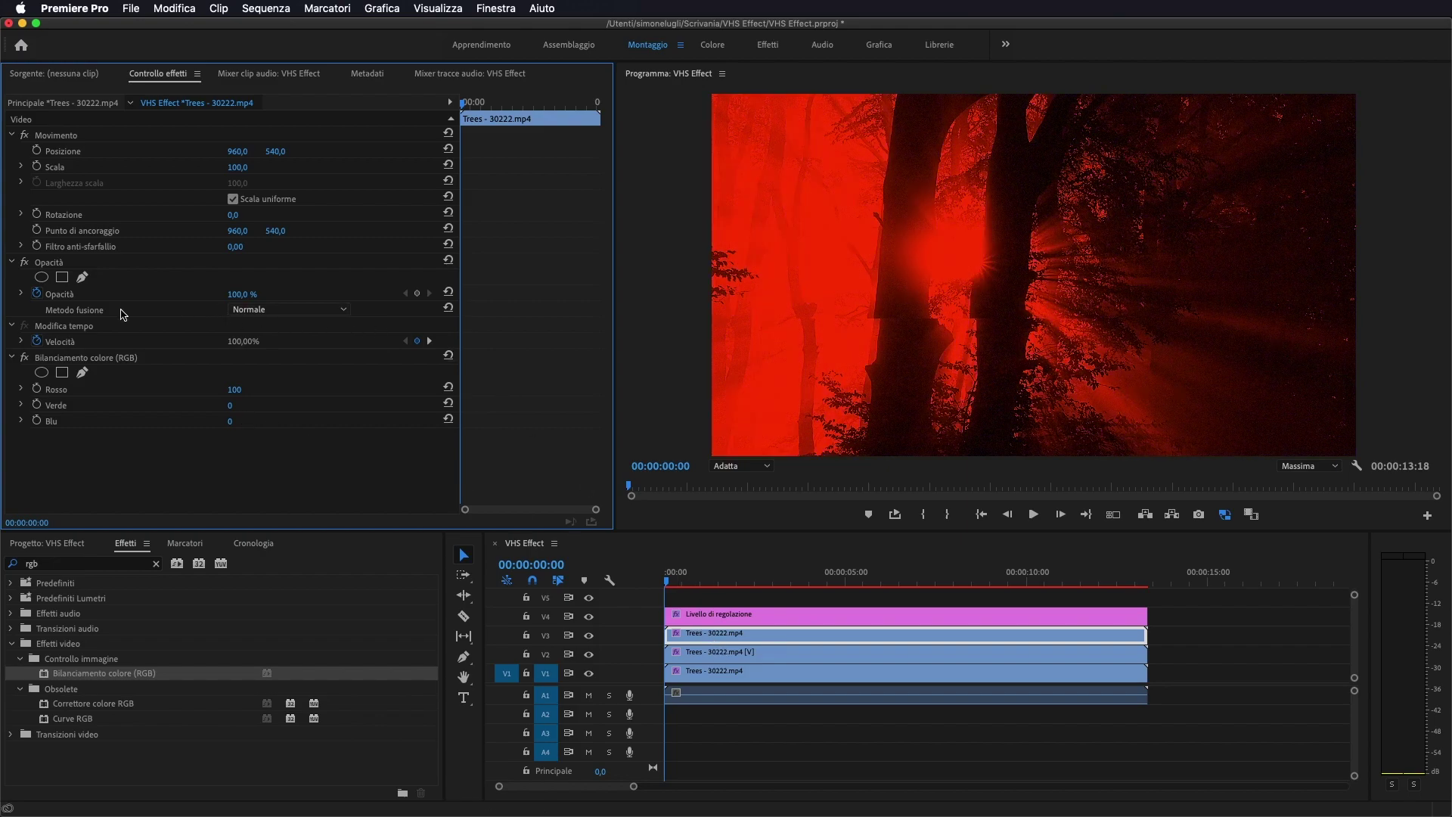
left_click(297, 310)
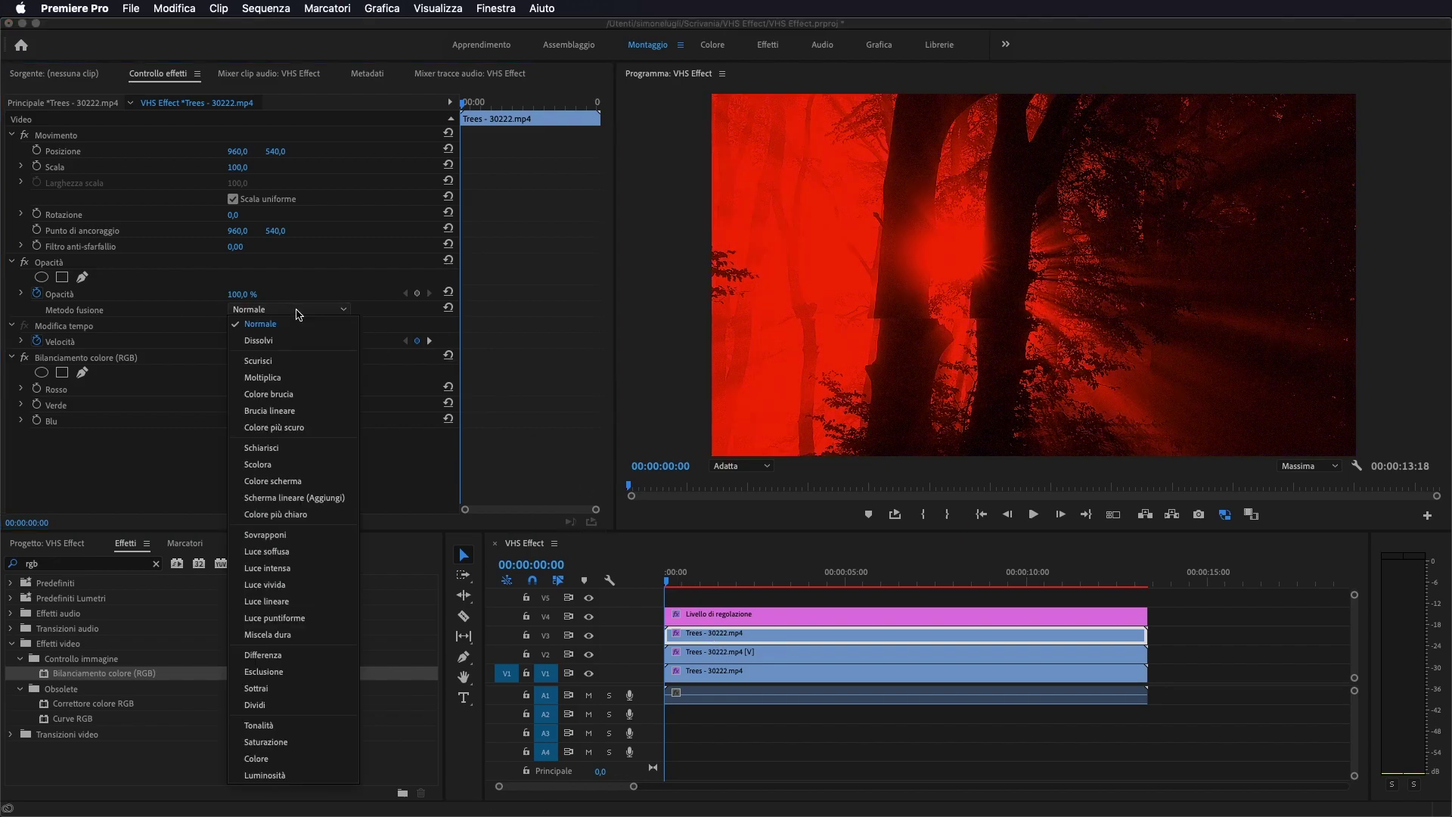
left_click(257, 464)
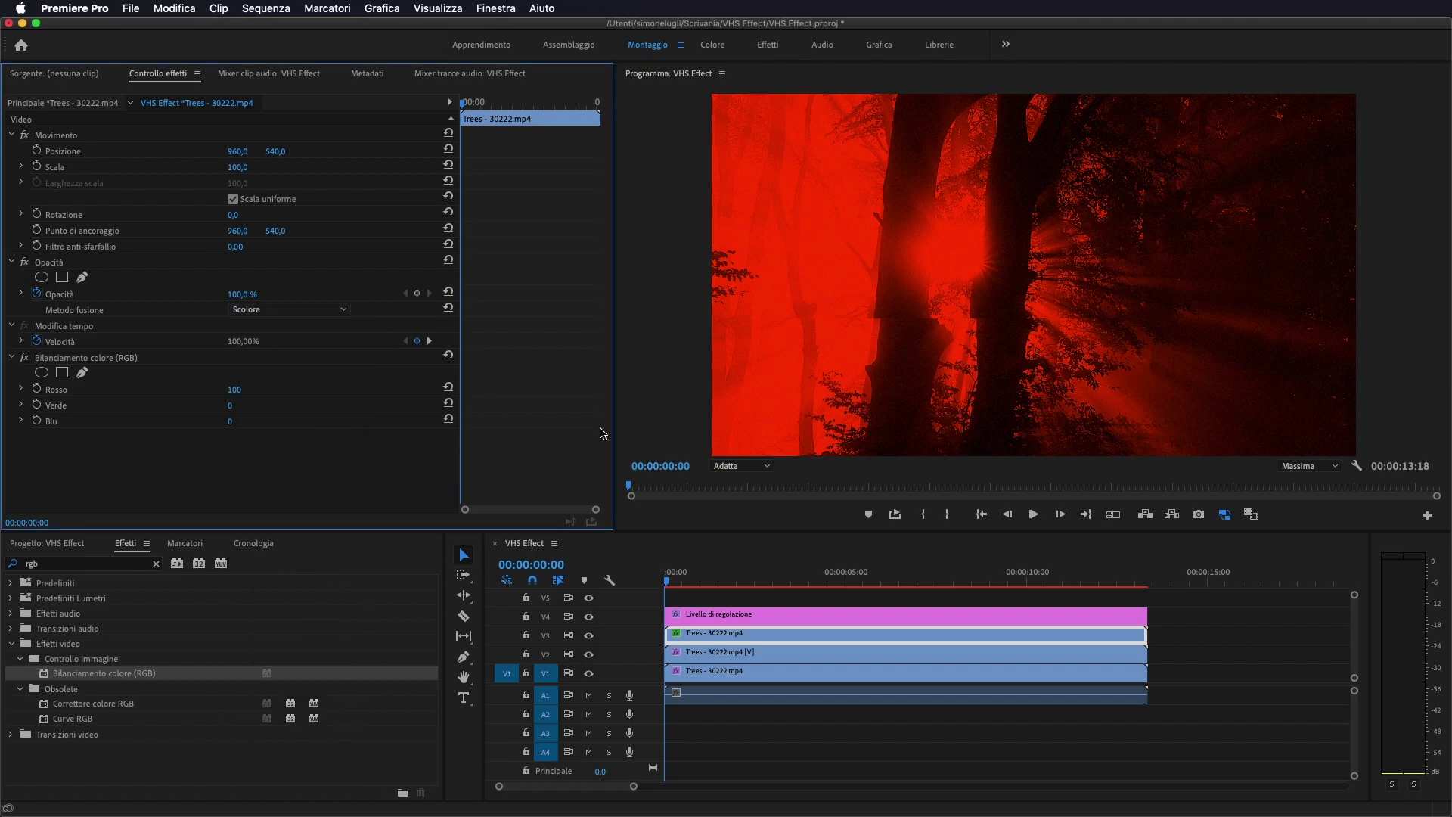
Reset the V2 clip's colour balance to 100 and set its blend mode to Scolora.
left_click(718, 653)
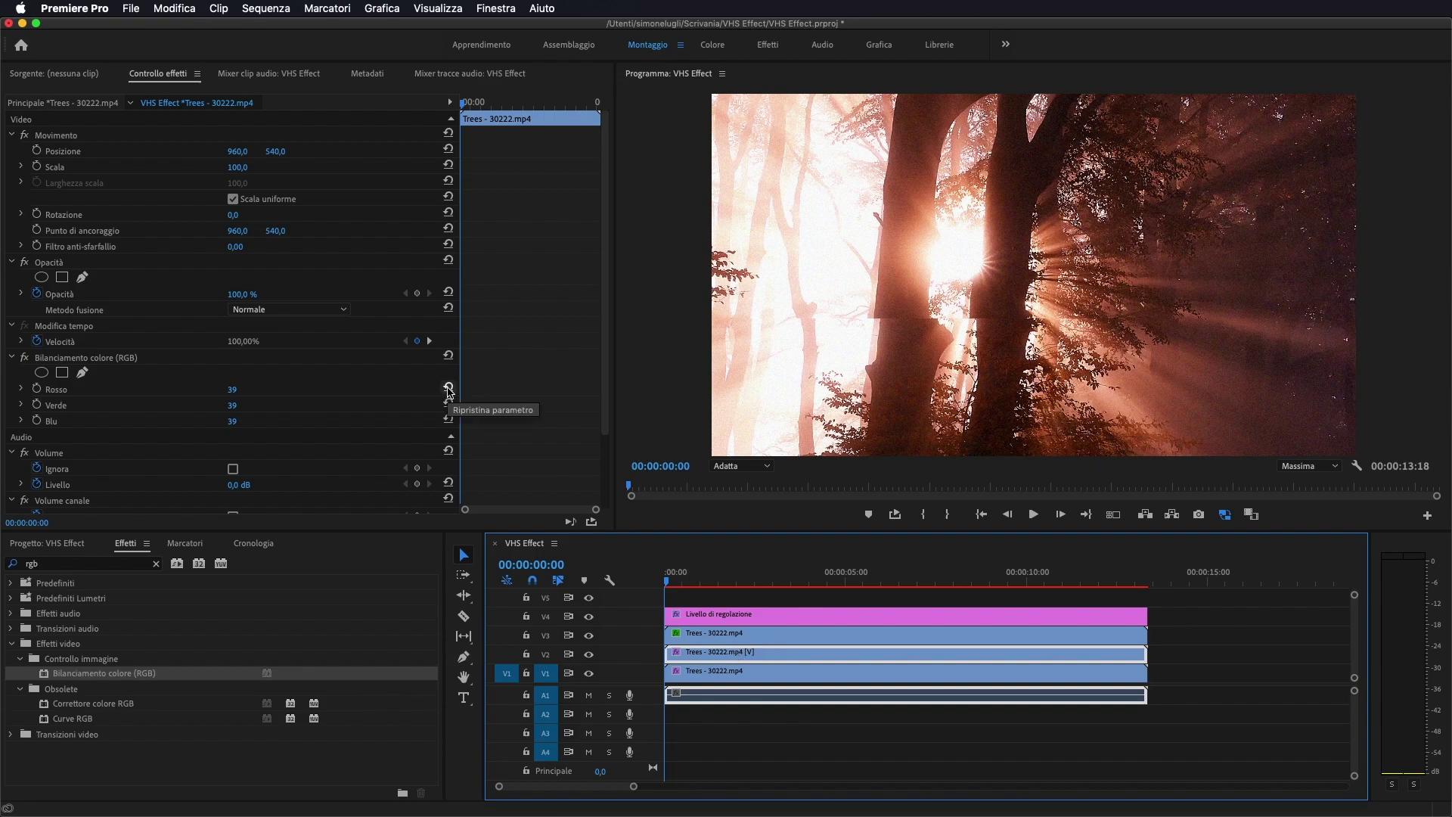
left_click(448, 389)
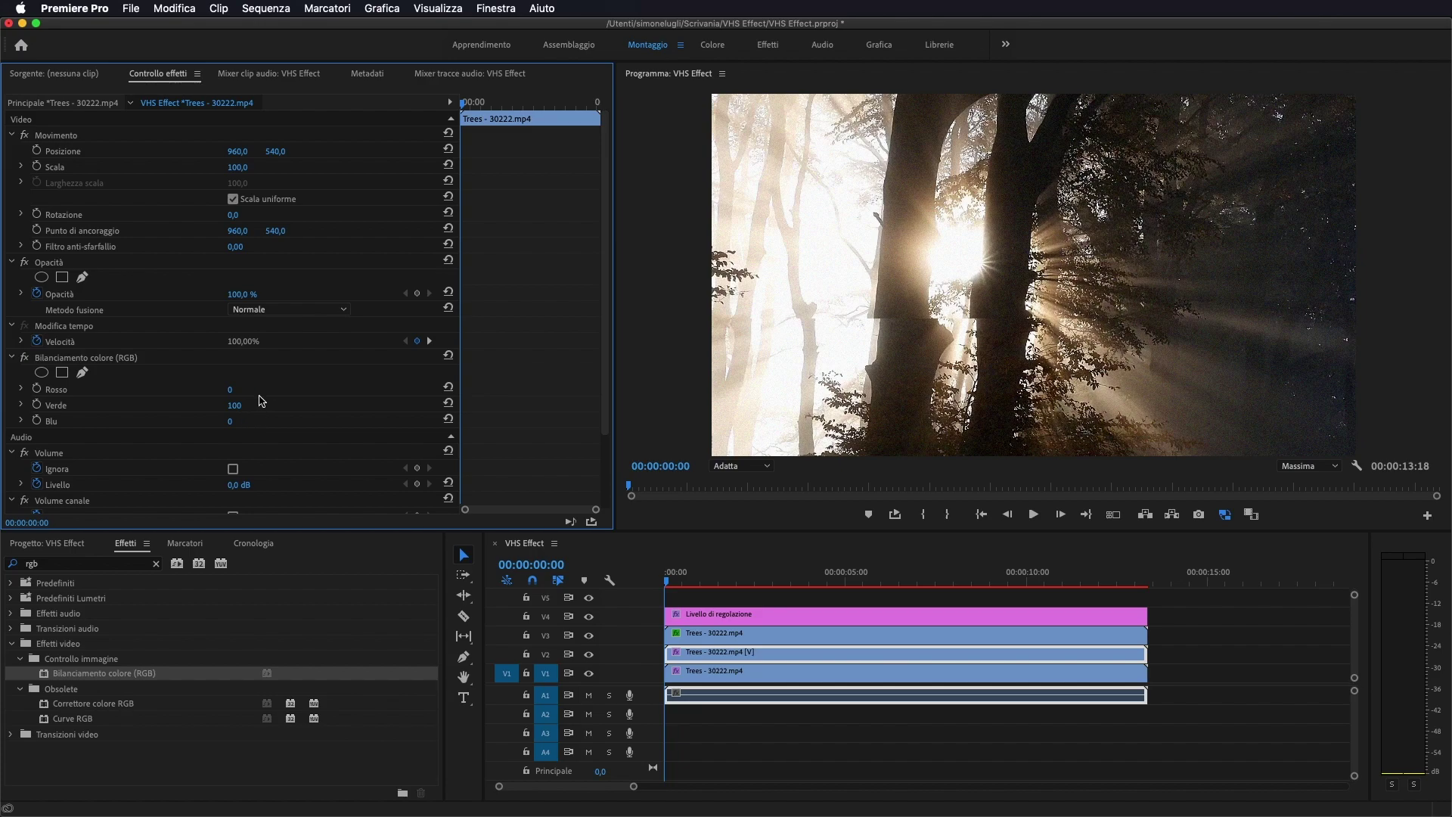
left_click(310, 310)
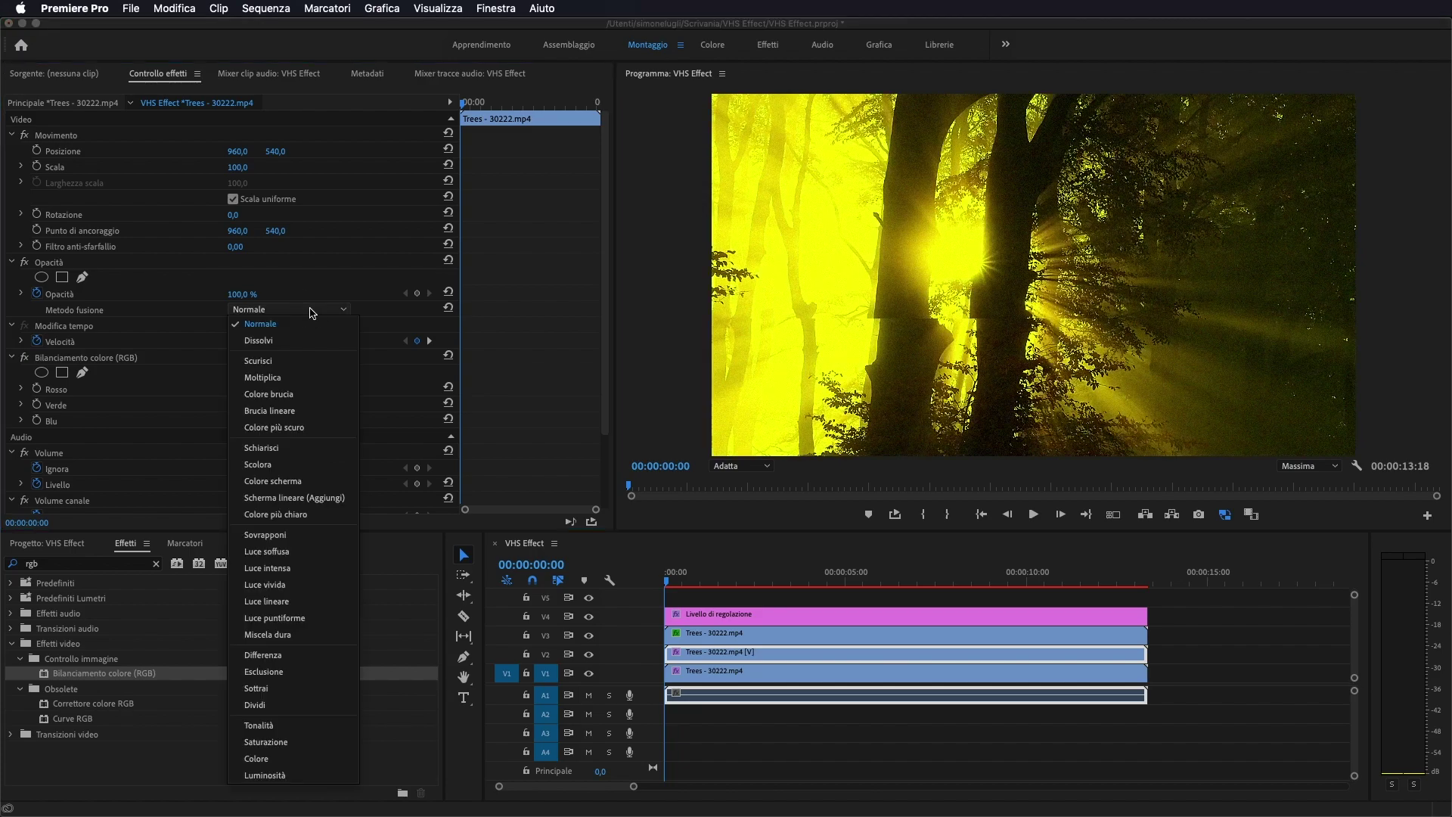
left_click(292, 465)
Make the V1 clip blue-only with red and green at 0, then review all three clips.
left_click(734, 672)
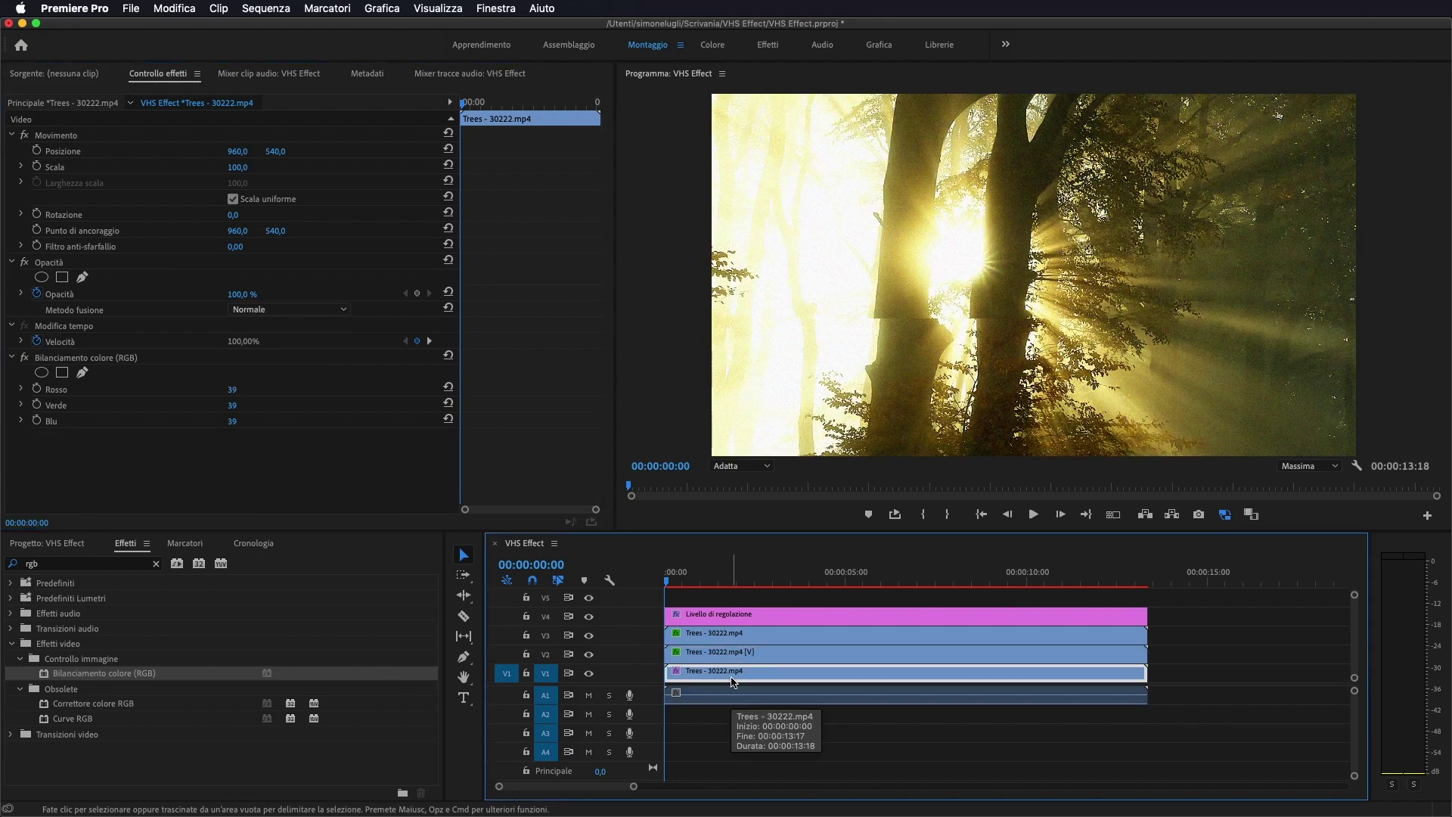
left_click(449, 388)
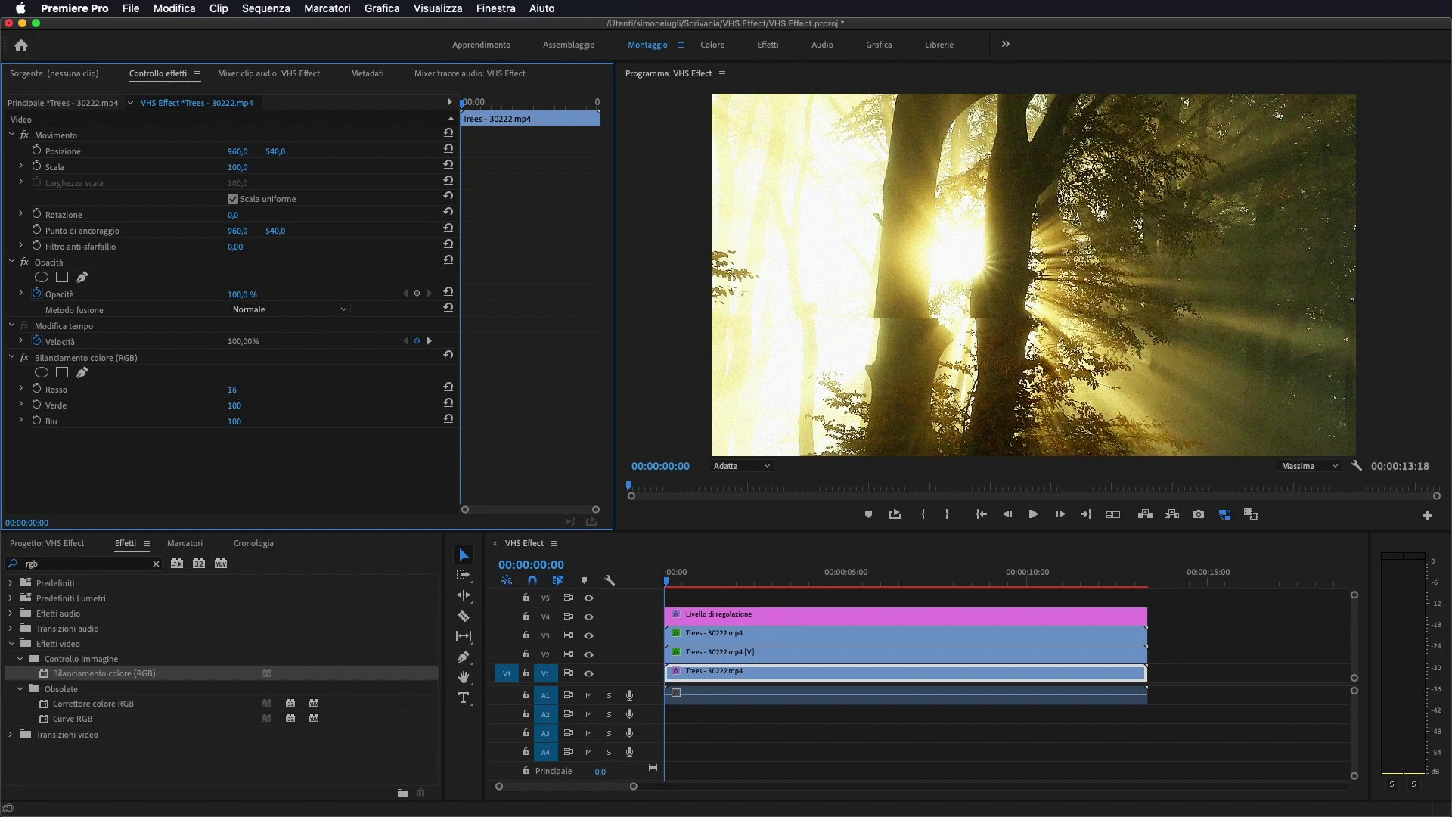
left_click_drag(232, 390, 185, 412)
left_click(235, 405)
type("0")
key("Return")
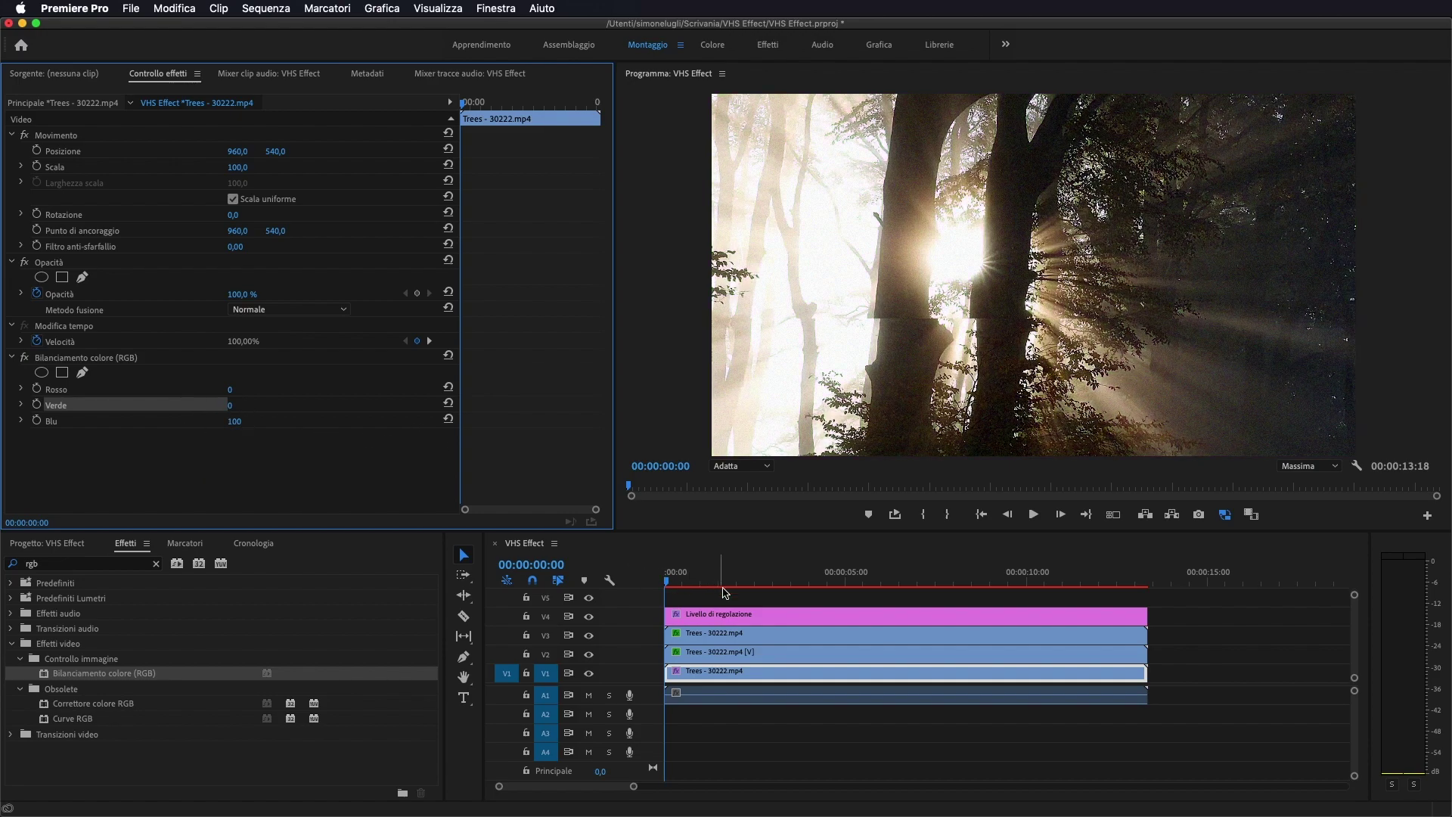
left_click(697, 635)
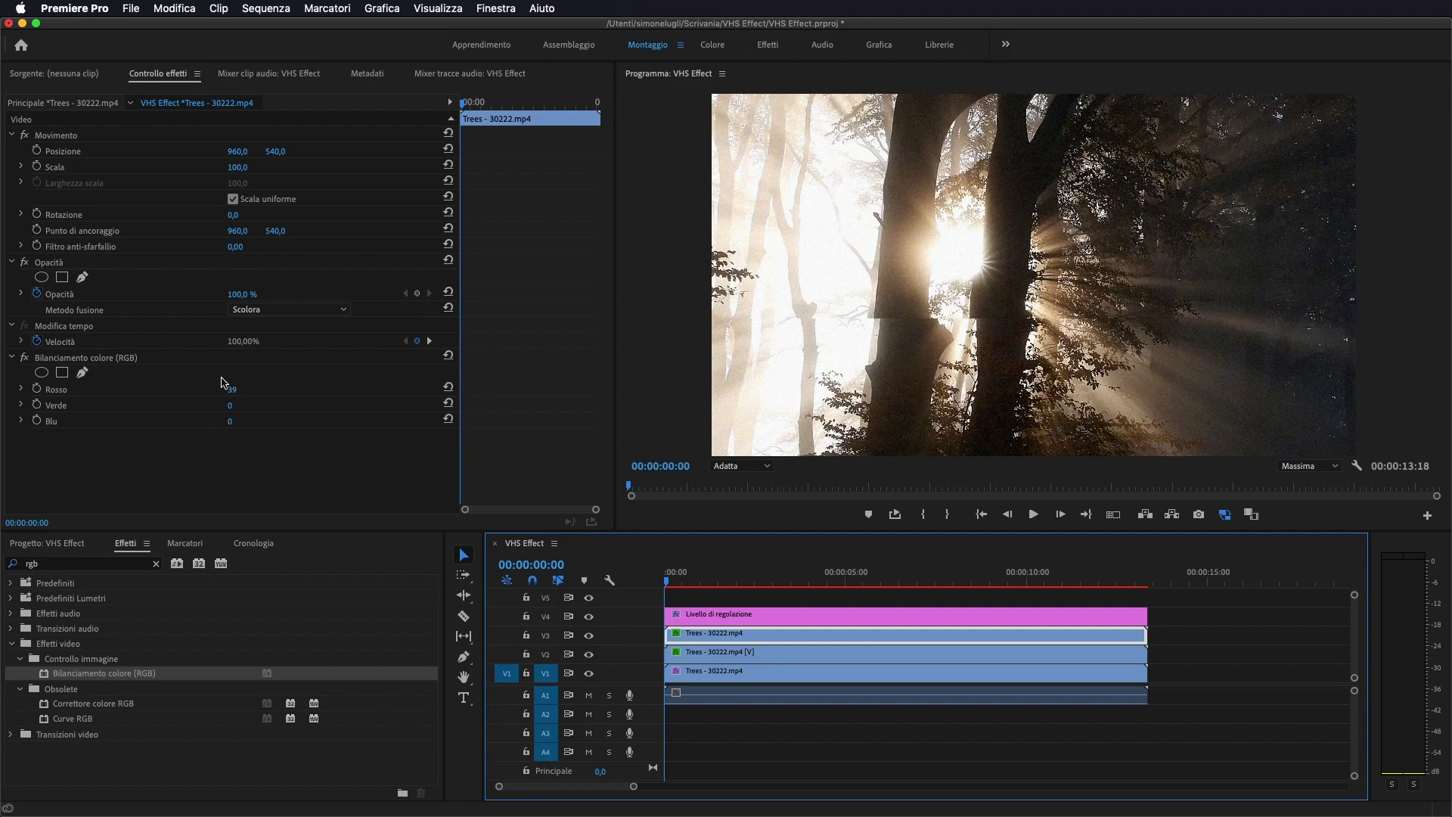
left_click(863, 650)
left_click(781, 670)
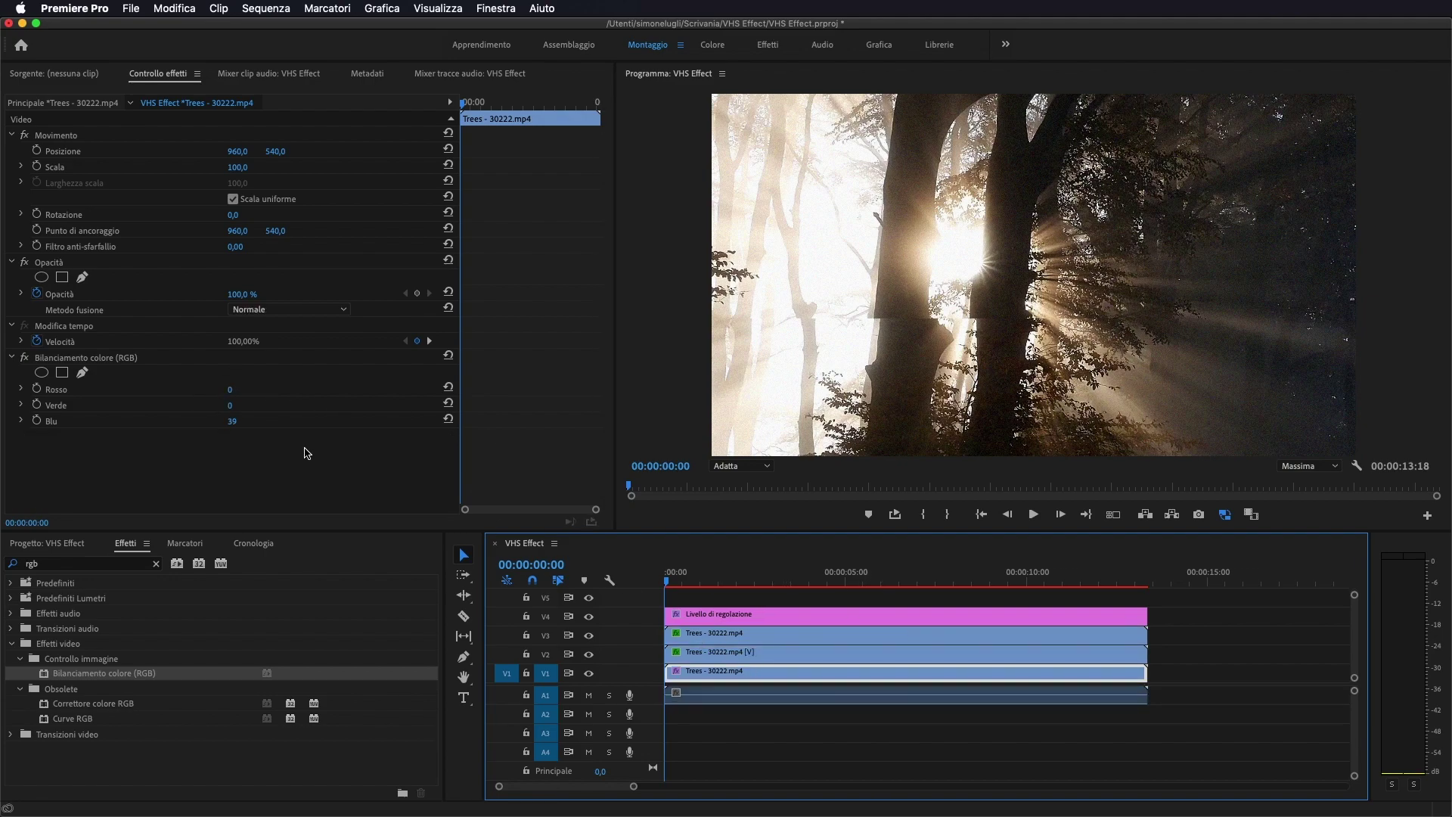
left_click(792, 641)
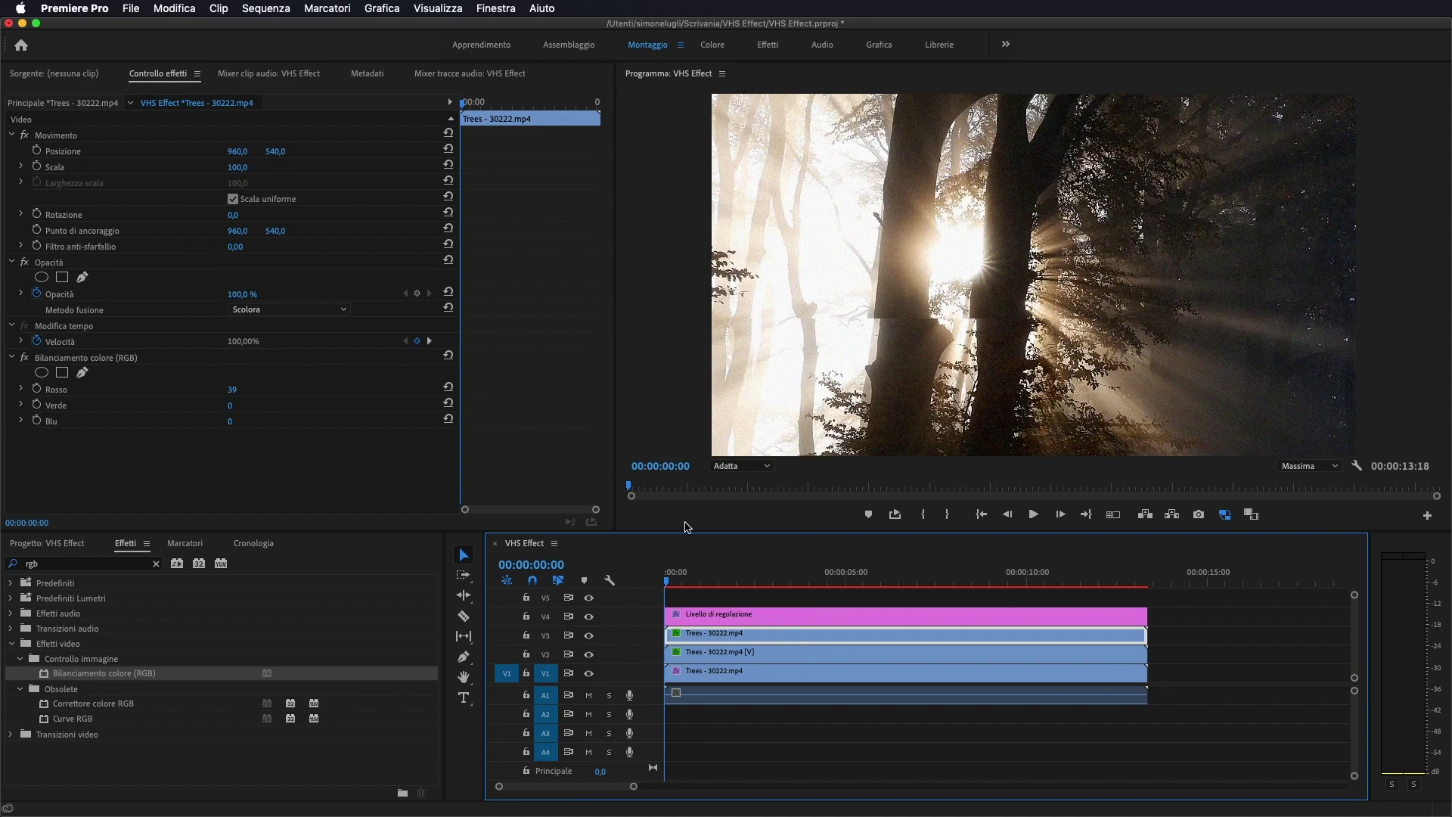
Scale the V3 clip to 102 and scrub ahead to check the colour-split edges.
left_click(709, 636)
left_click(247, 165)
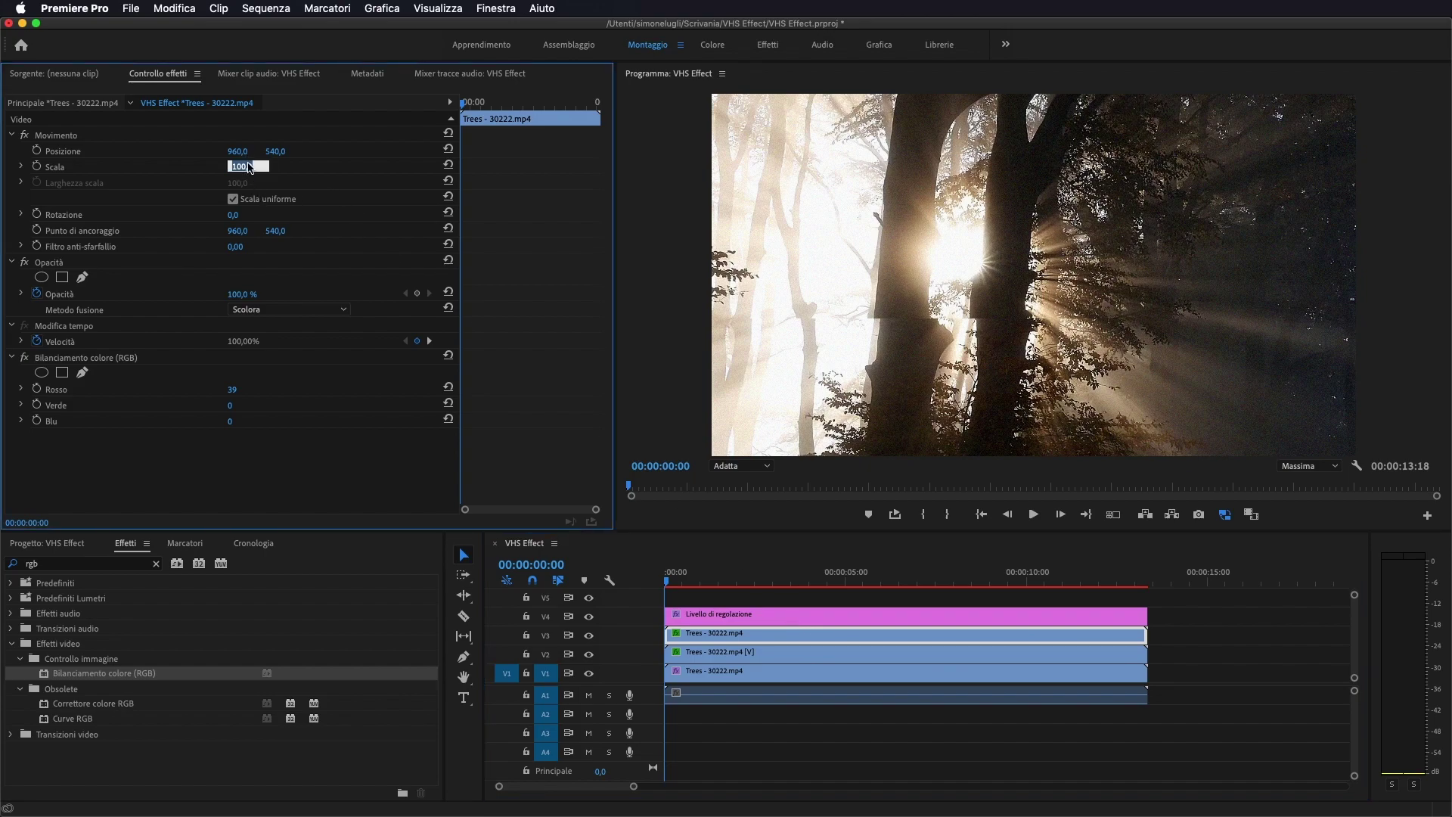
type("102")
key("Return")
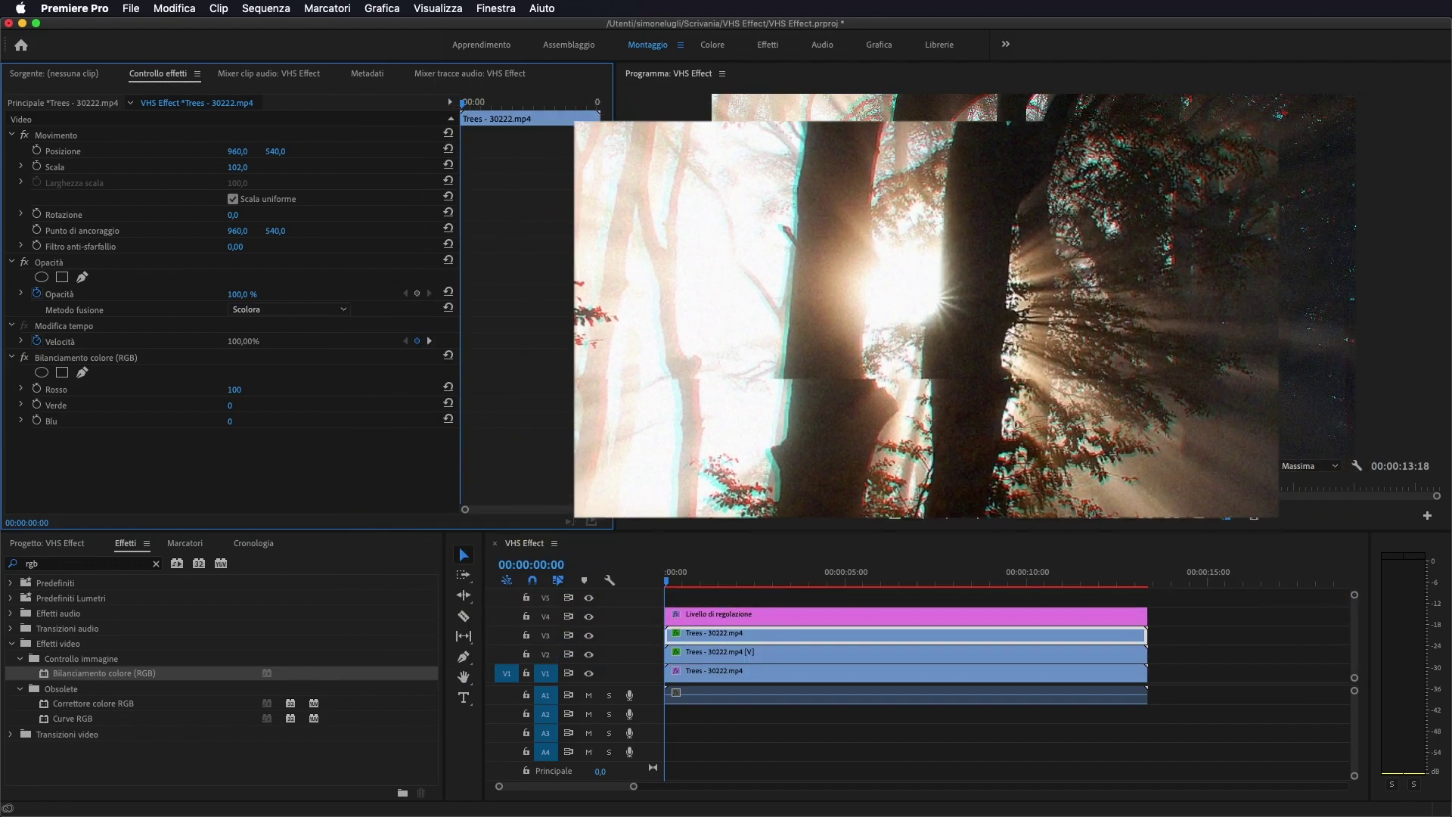
mouse_move(673, 580)
left_mouse_down()
mouse_move(745, 582)
mouse_move(655, 586)
left_mouse_up()
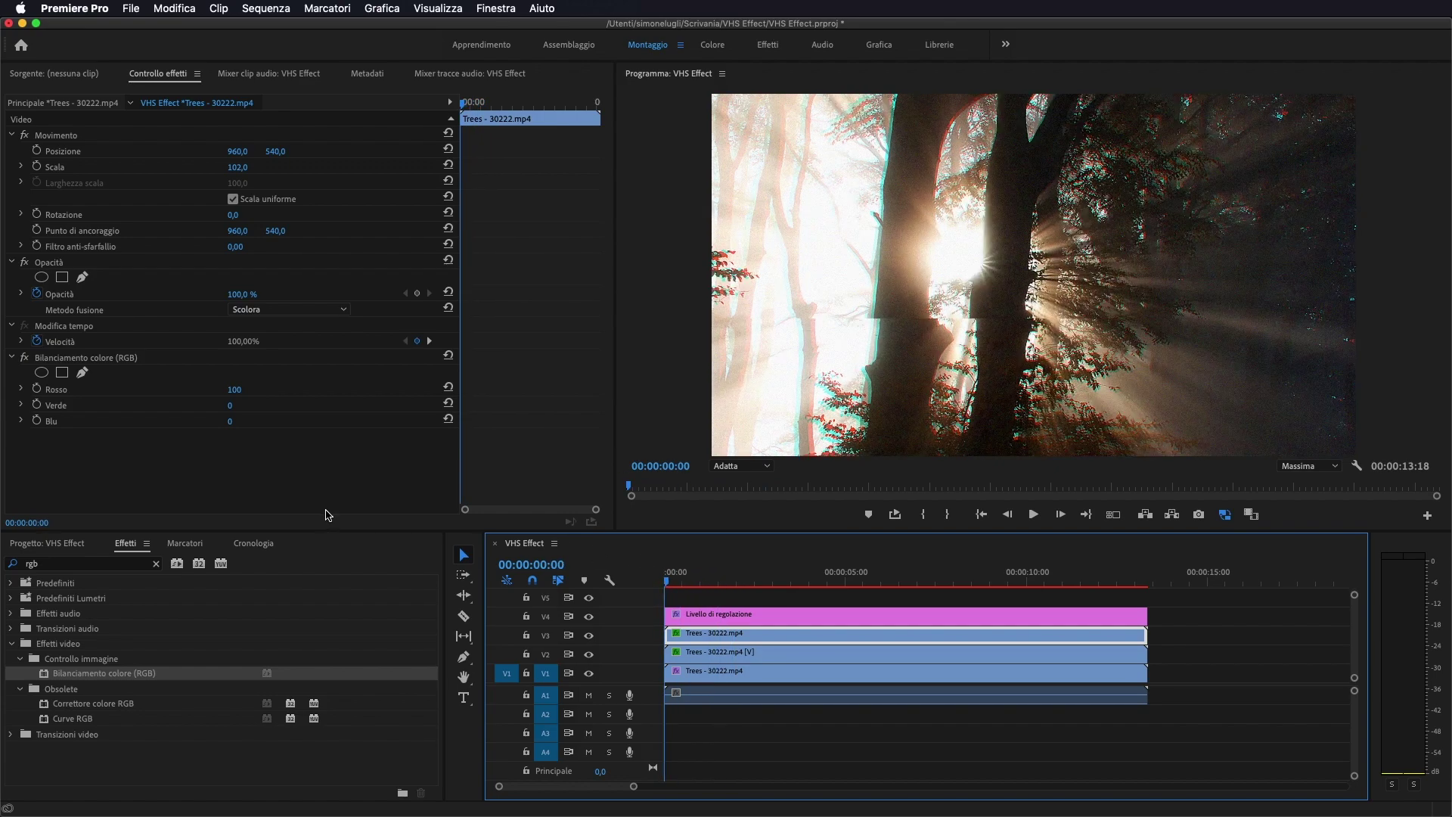
Place VHS Green Screen.mp4 on V5 and trim its end to 13:18.
left_click(60, 543)
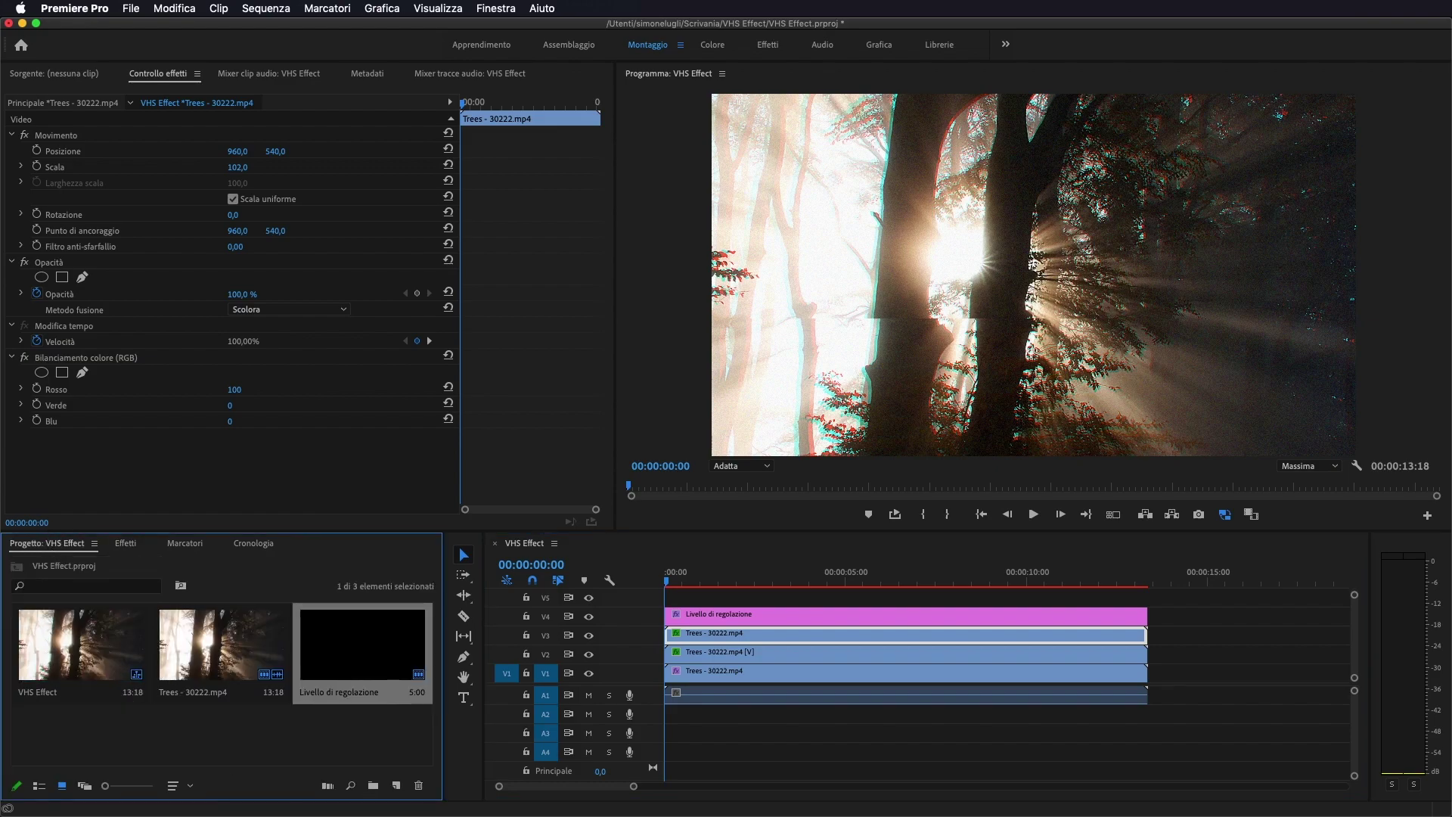
left_click_drag(220, 738, 161, 730)
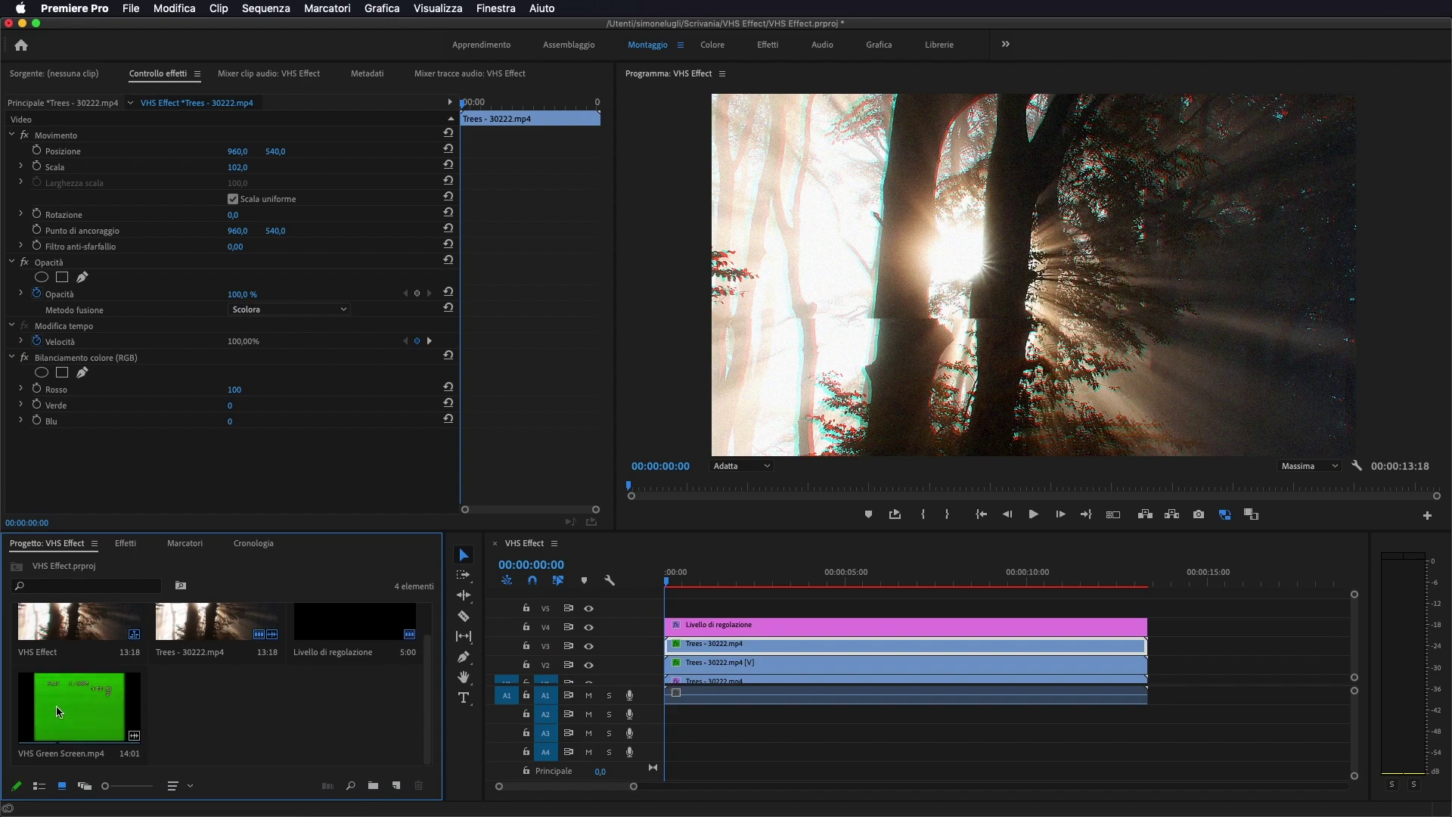
mouse_move(59, 711)
left_mouse_down()
mouse_move(162, 678)
mouse_move(674, 587)
mouse_move(148, 719)
mouse_move(69, 709)
left_mouse_up()
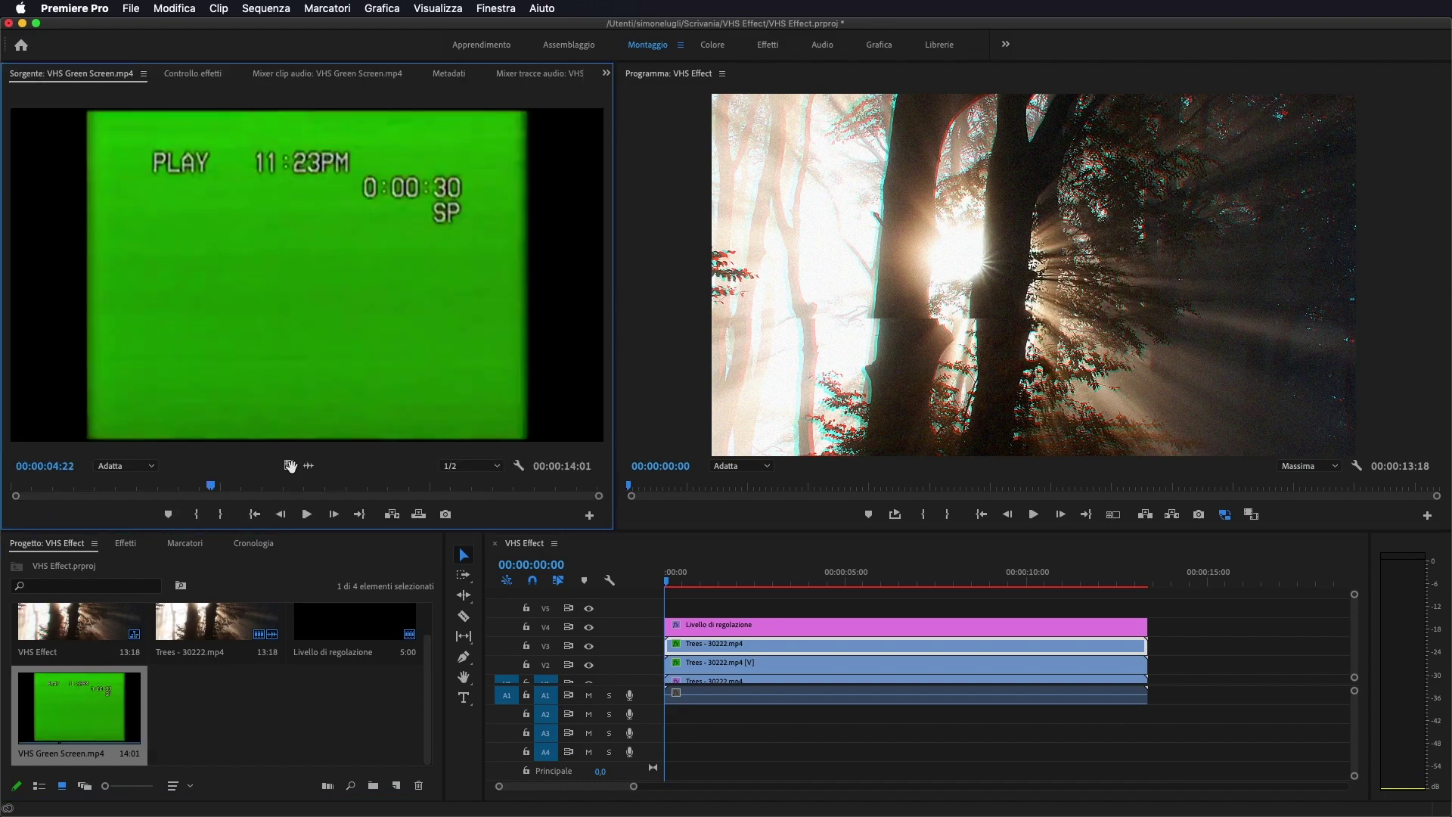
left_click_drag(288, 465, 679, 617)
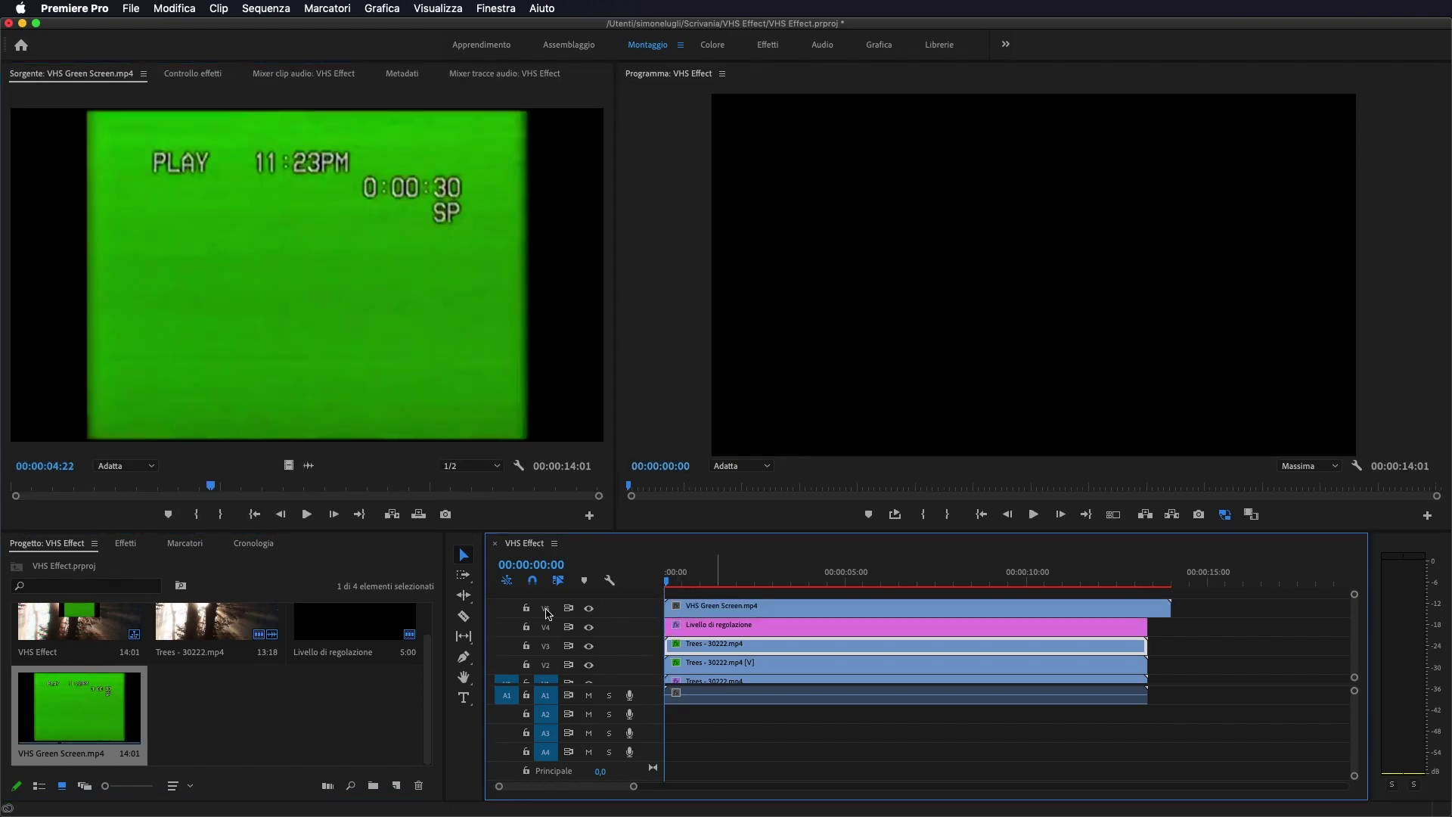
left_click_drag(1169, 606, 1147, 606)
left_click(712, 574)
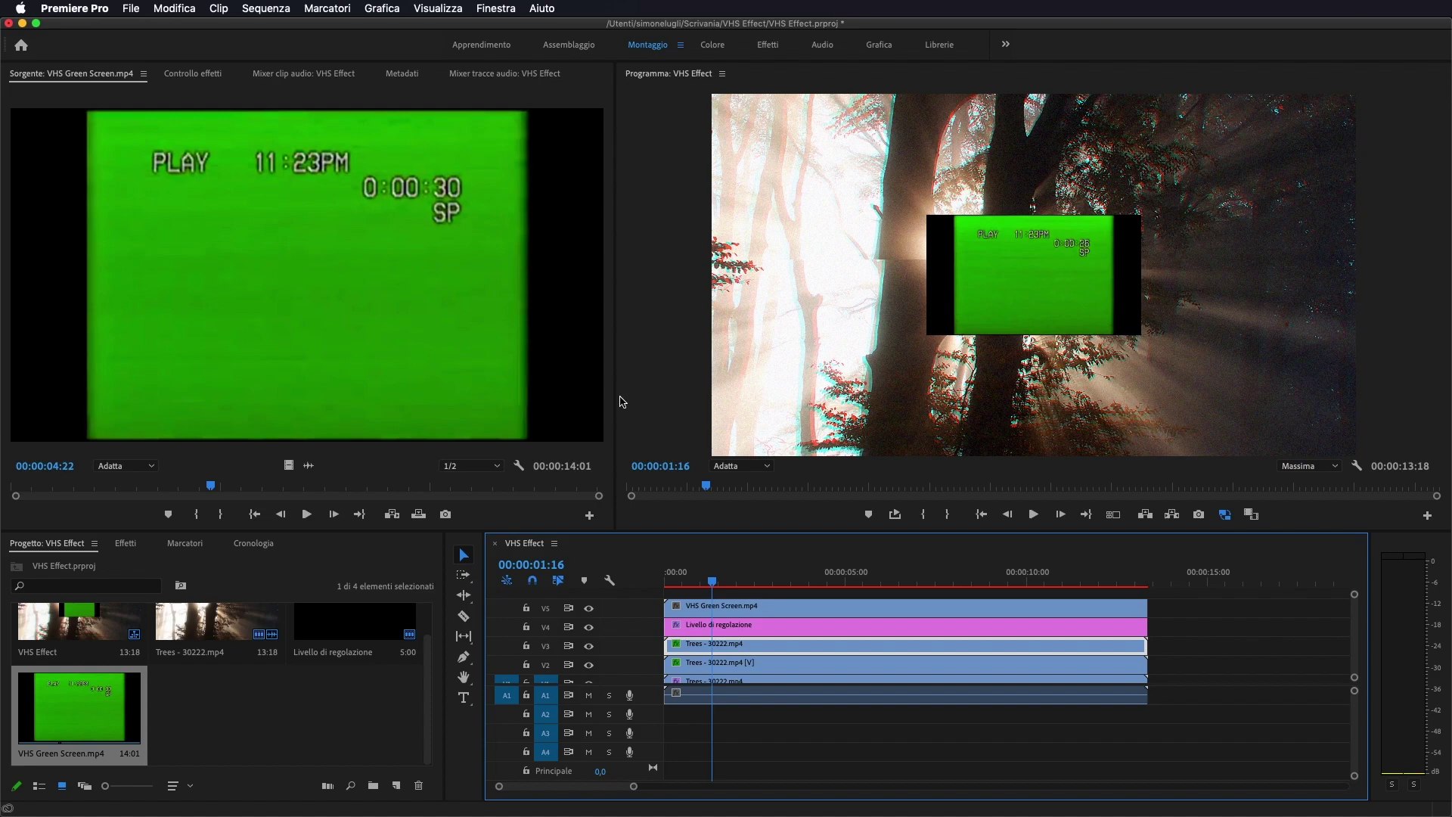
Set the V5 VHS overlay's Motion > Scale to 300 in Effect Controls.
left_click(767, 607)
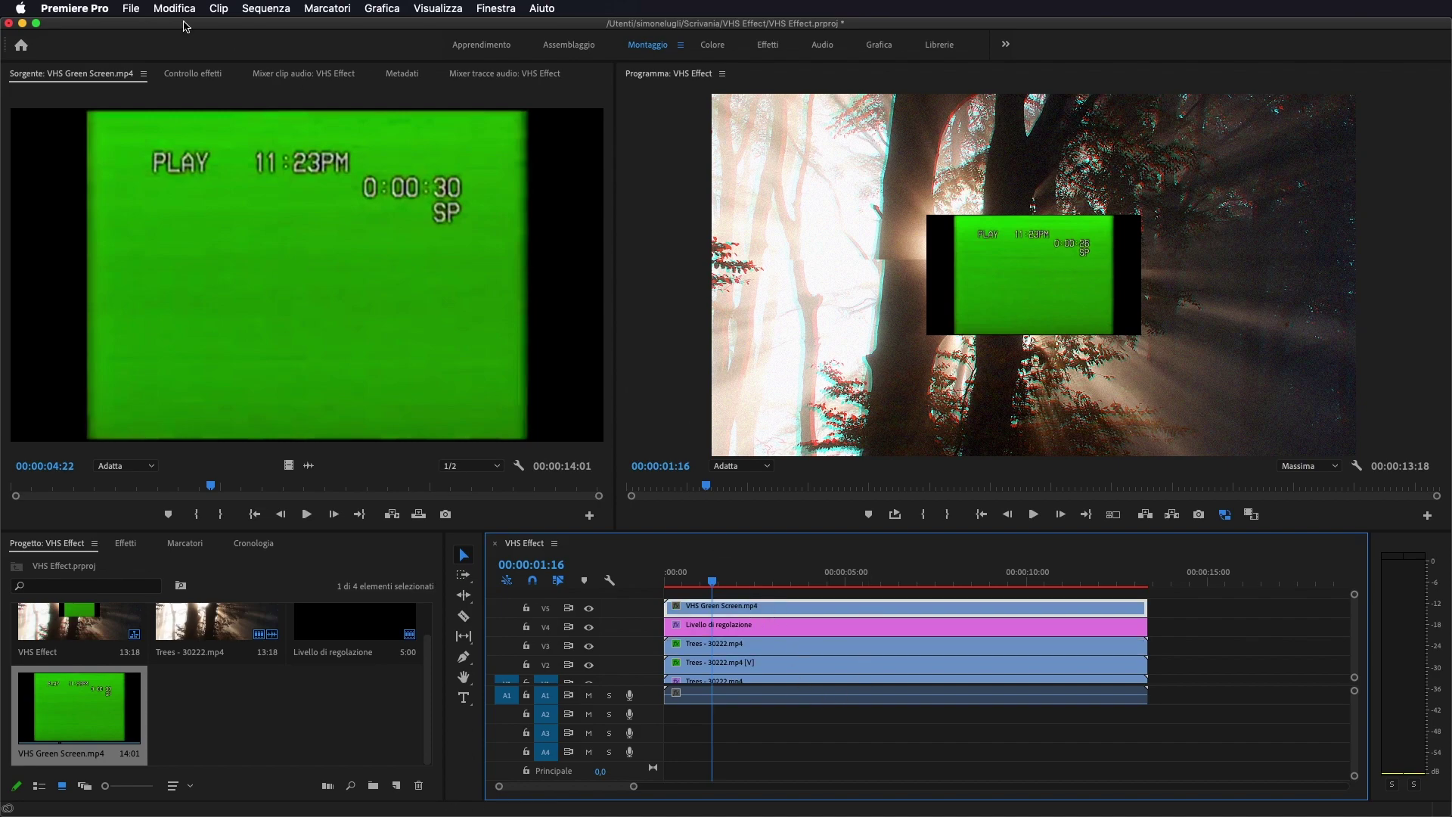
left_click(195, 73)
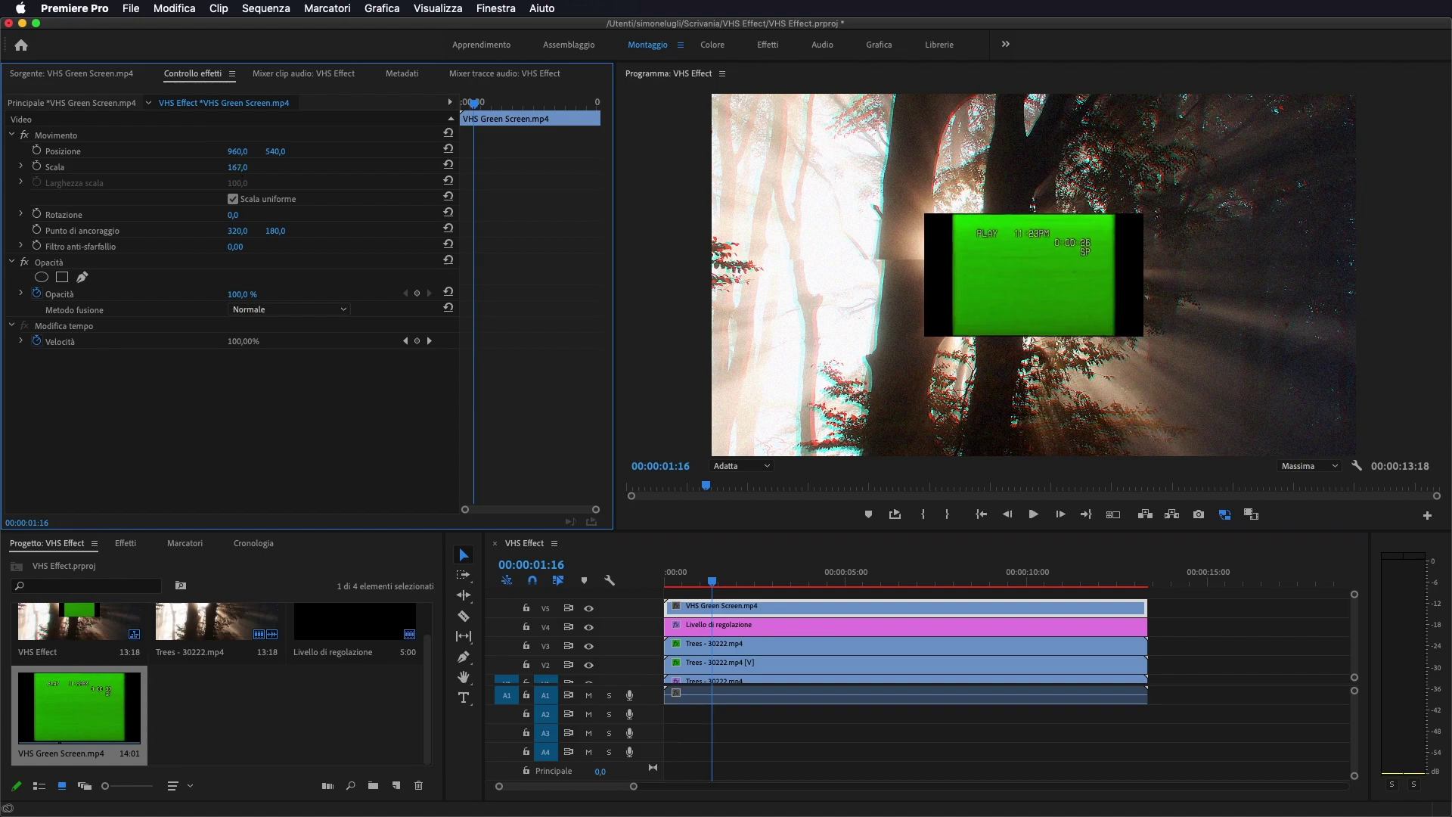
left_click_drag(237, 166, 263, 167)
left_click(248, 166)
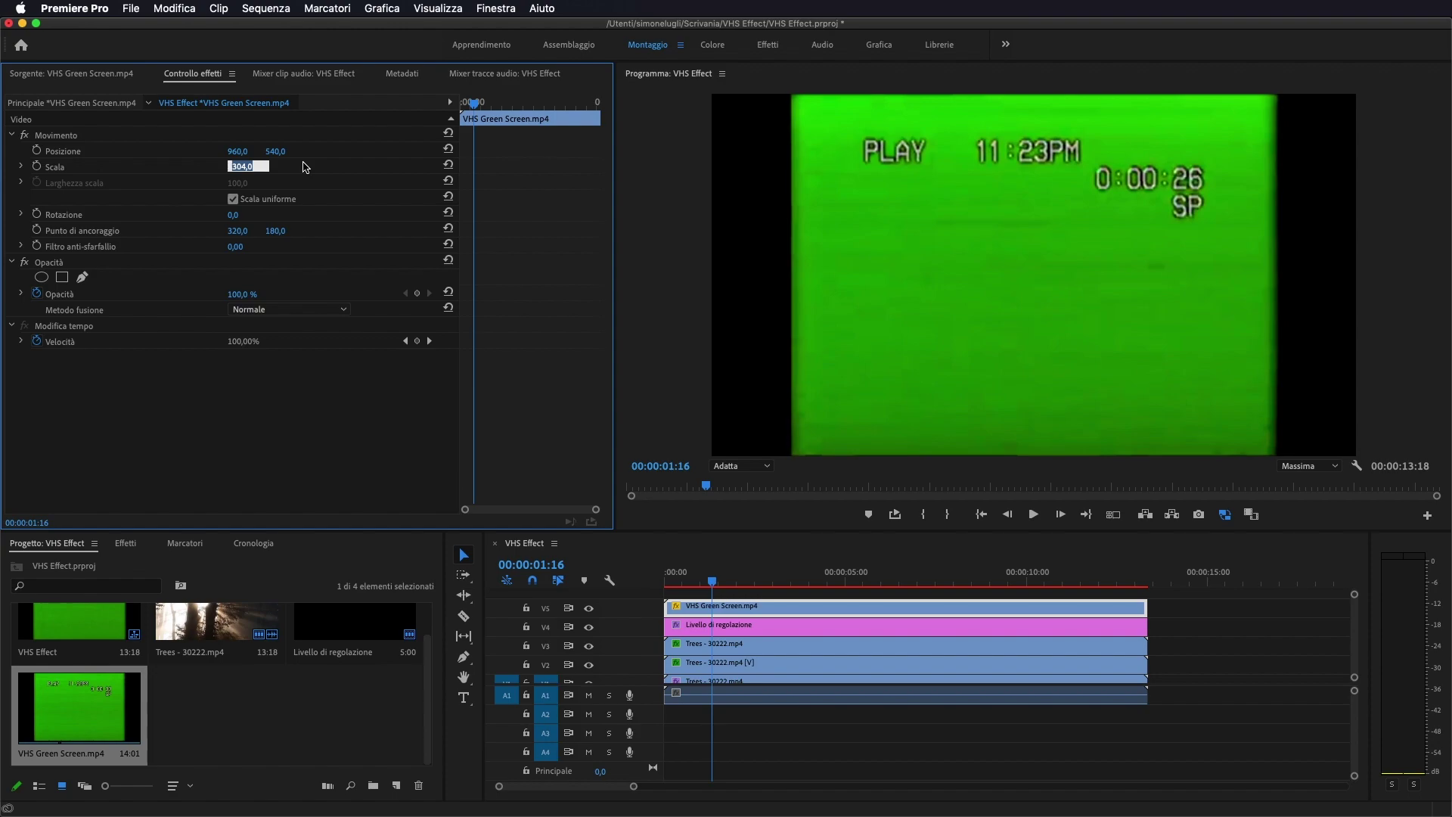
type("300")
key("Return")
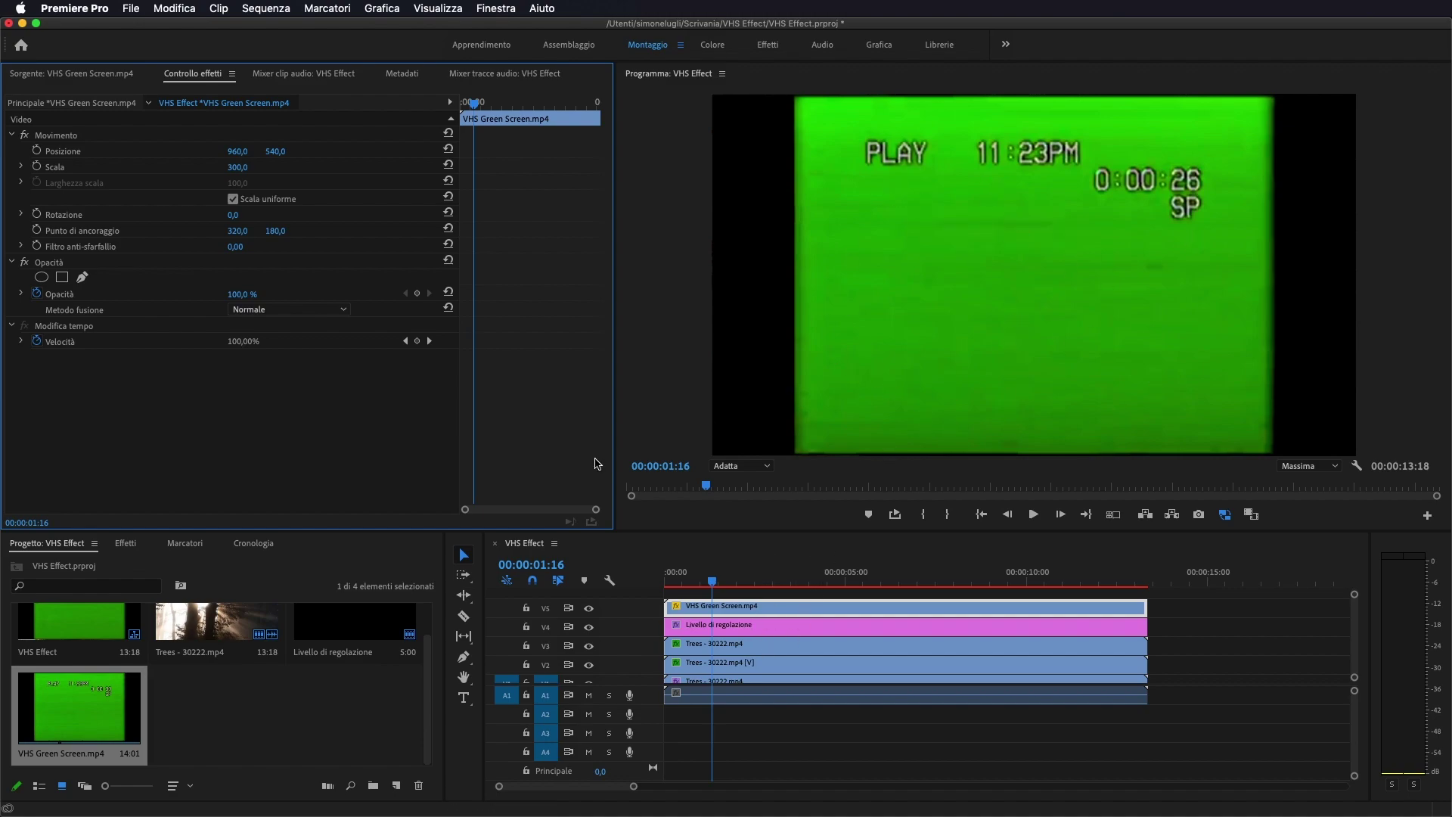
left_click(125, 543)
Apply Ultra Key to the V5 overlay and sample the green screen as its Key Color.
double_click(85, 563)
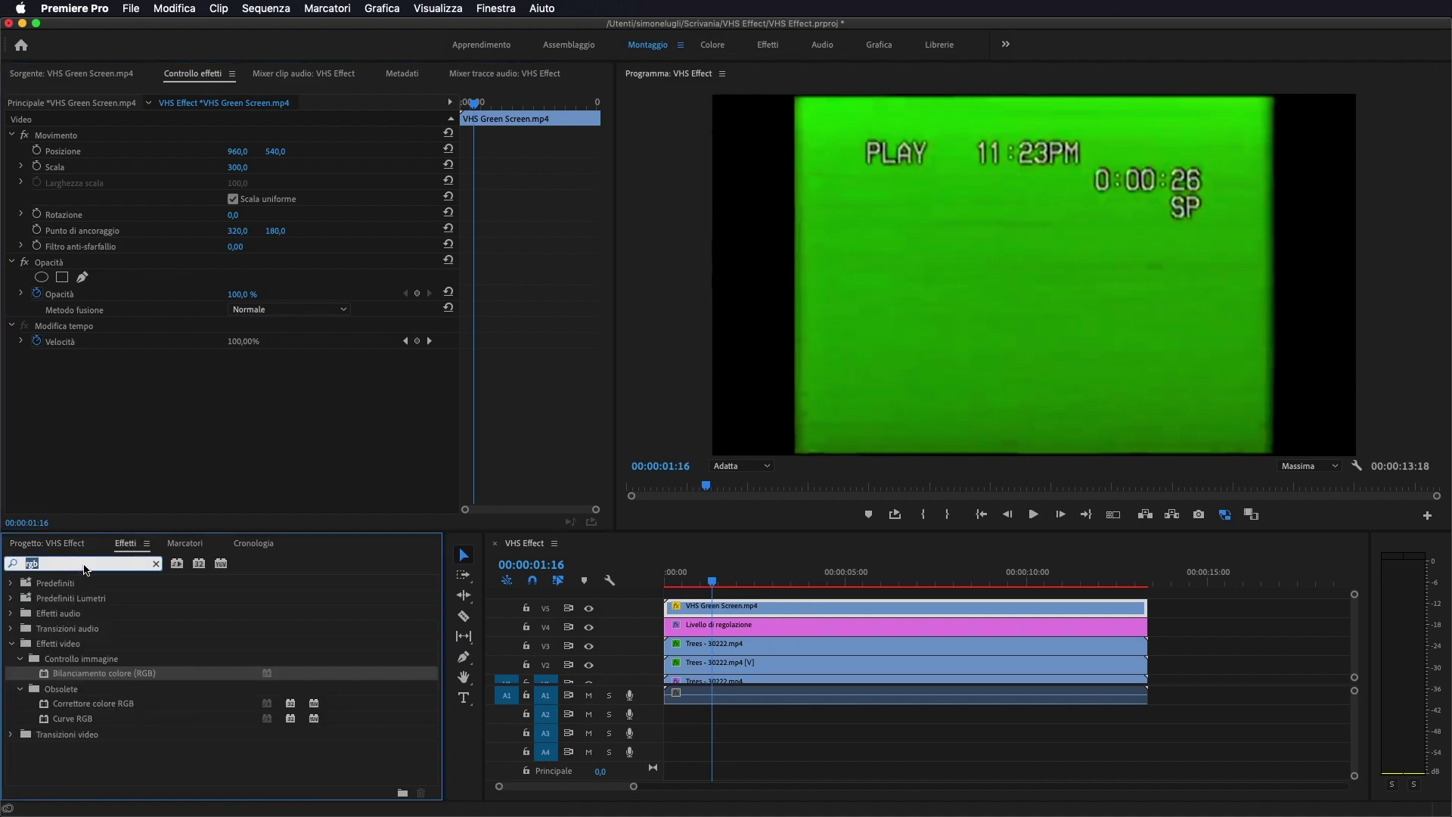
type("u")
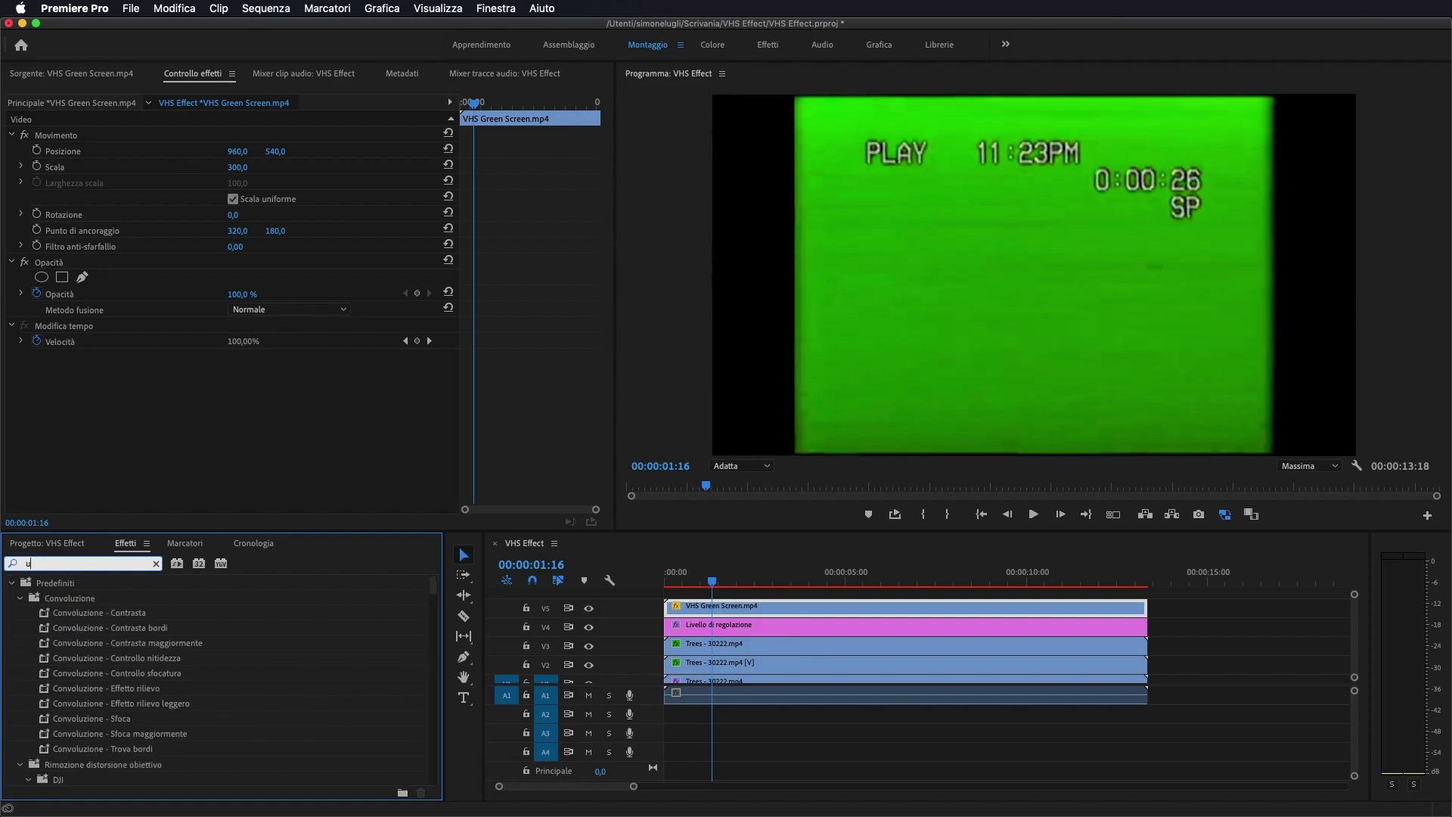
type("ltra")
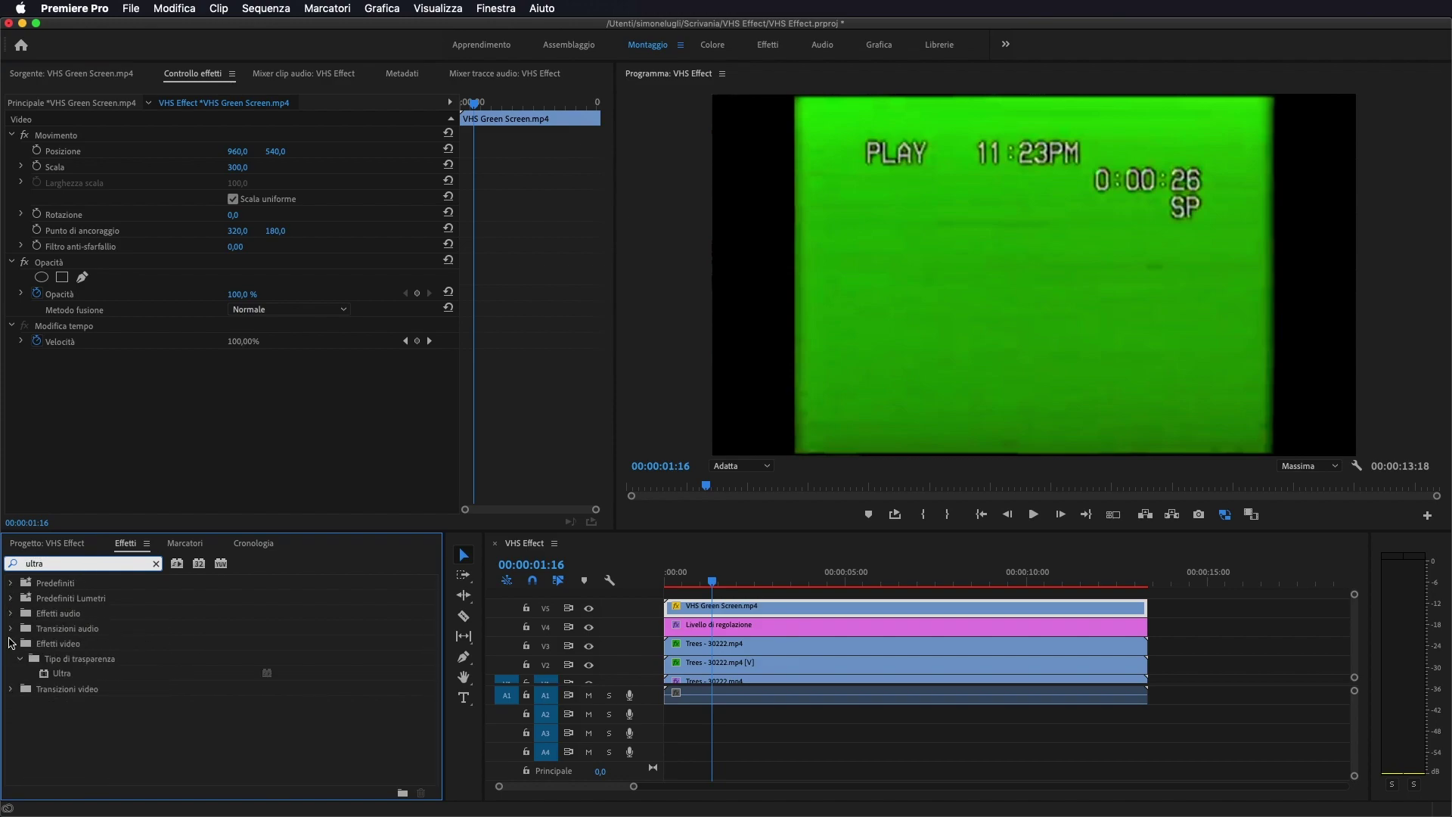
left_click(62, 673)
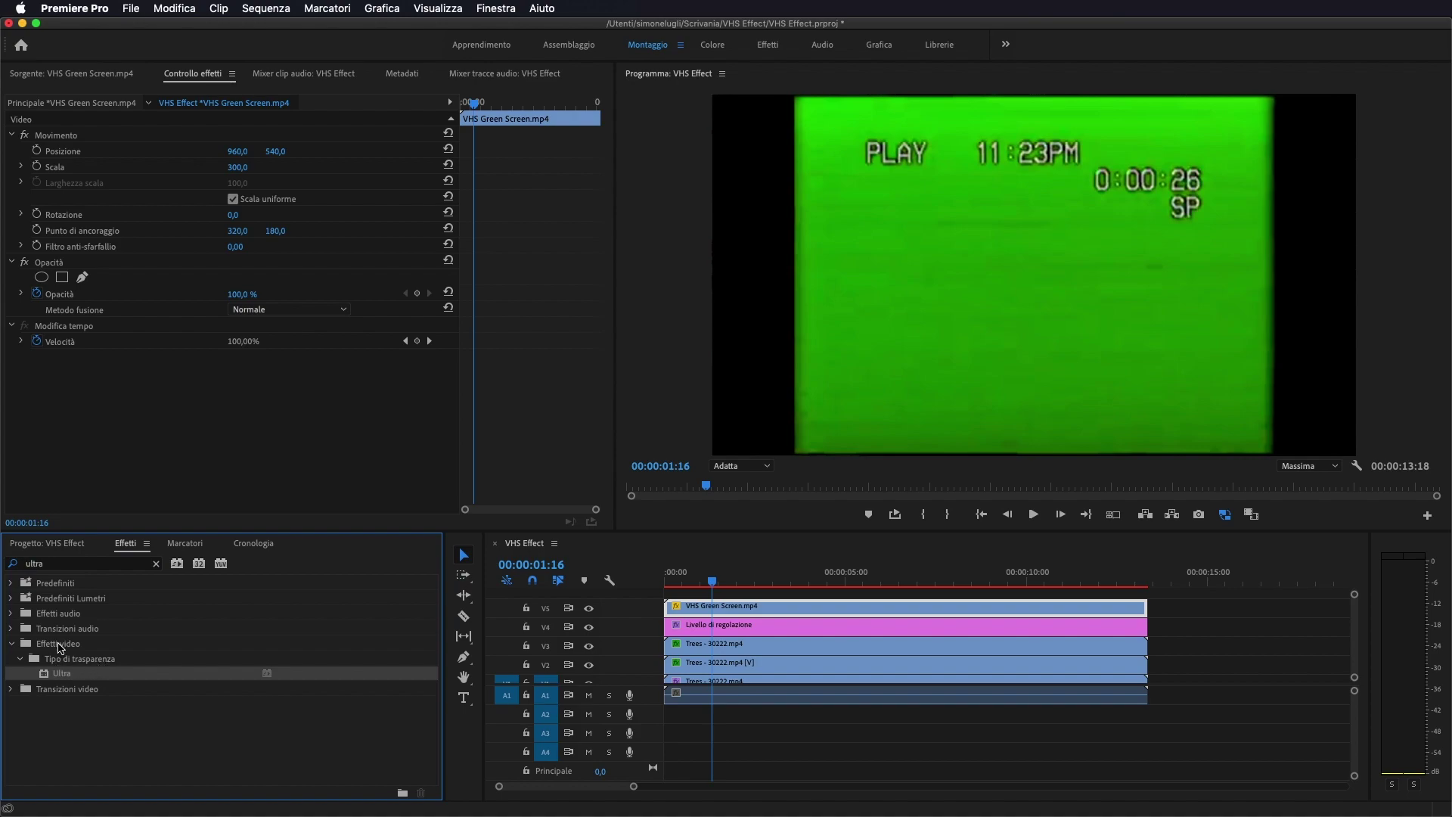
left_click_drag(57, 675, 731, 611)
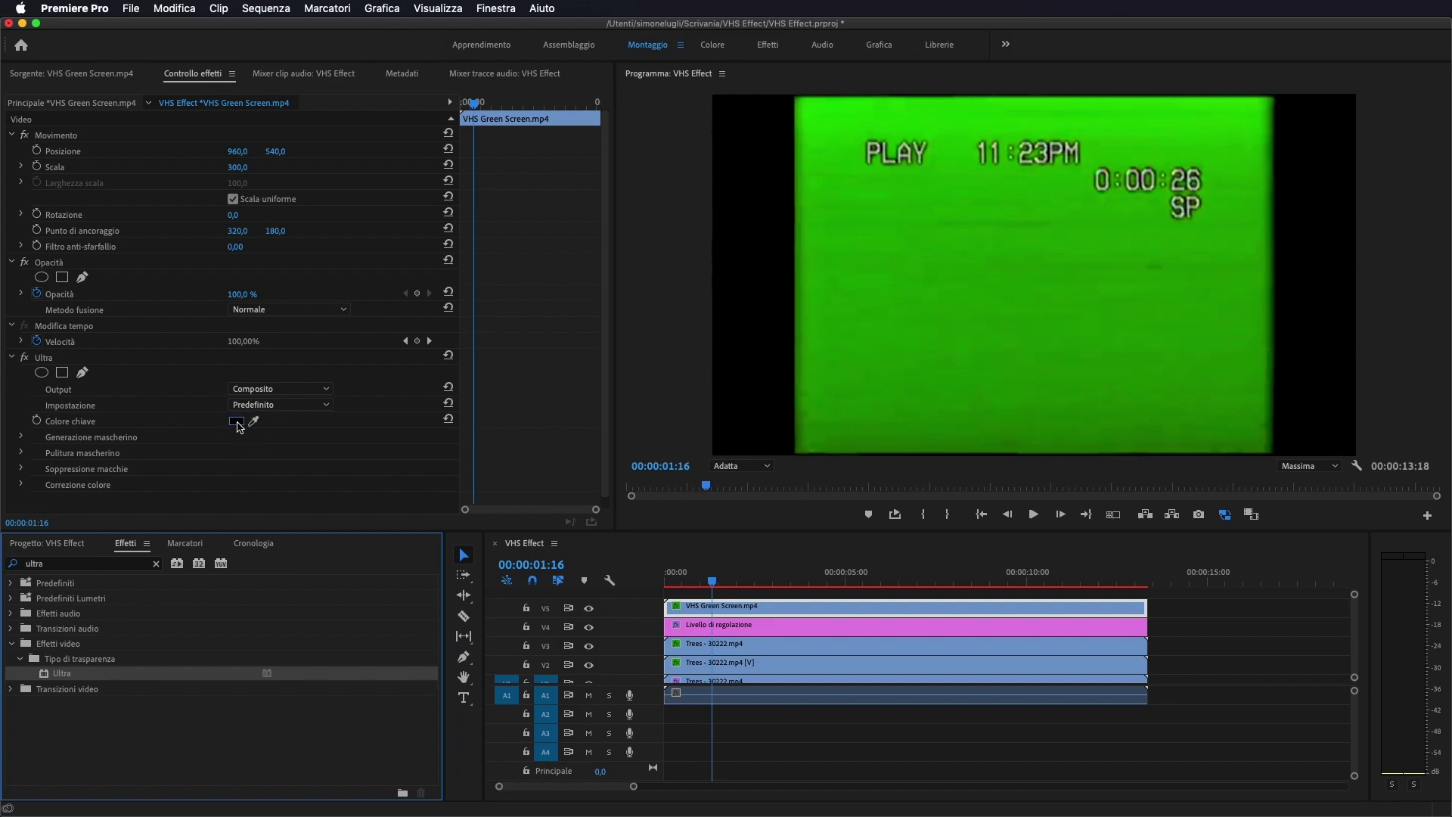
left_click(235, 421)
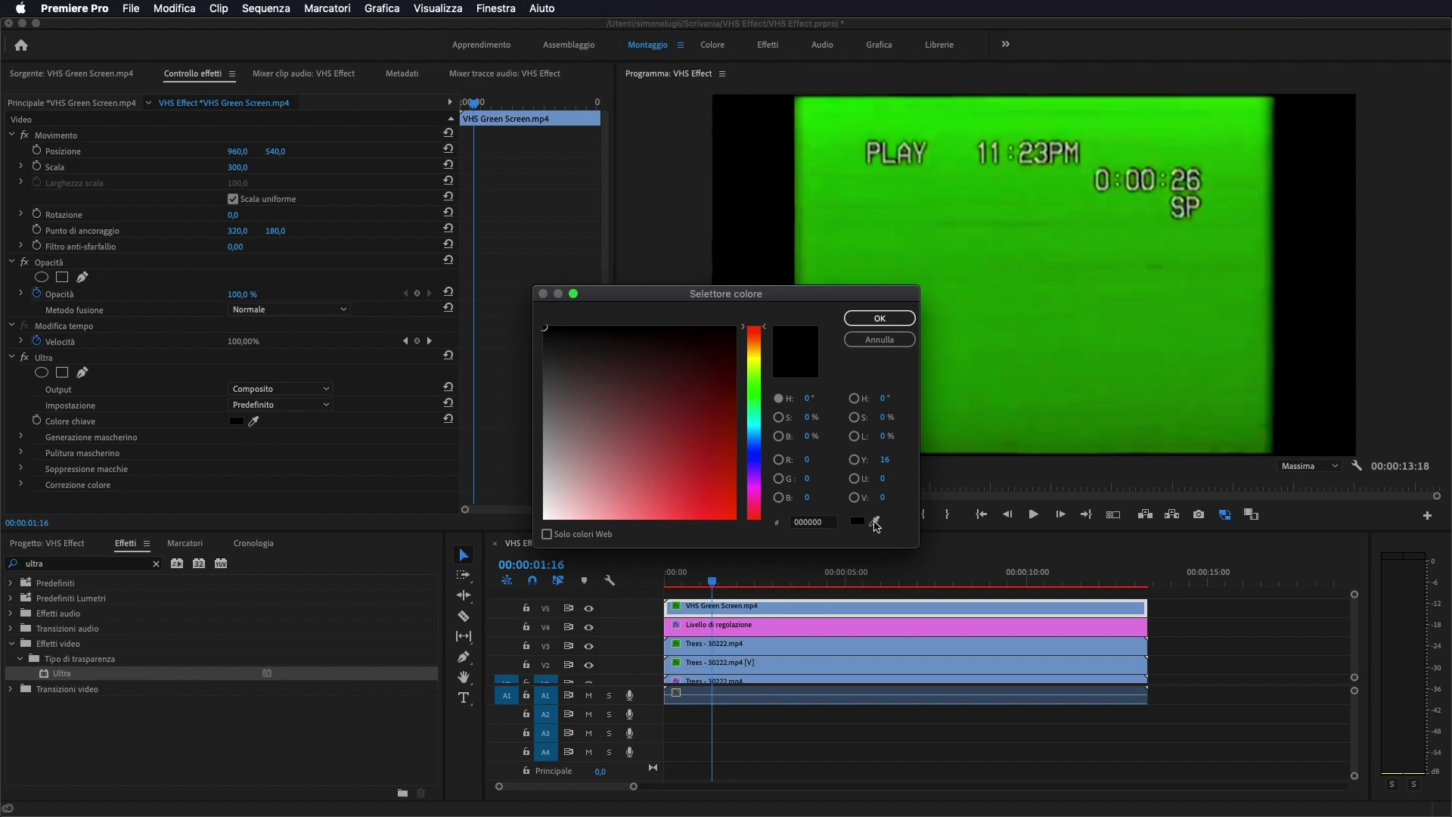
left_click(874, 521)
left_click(1101, 335)
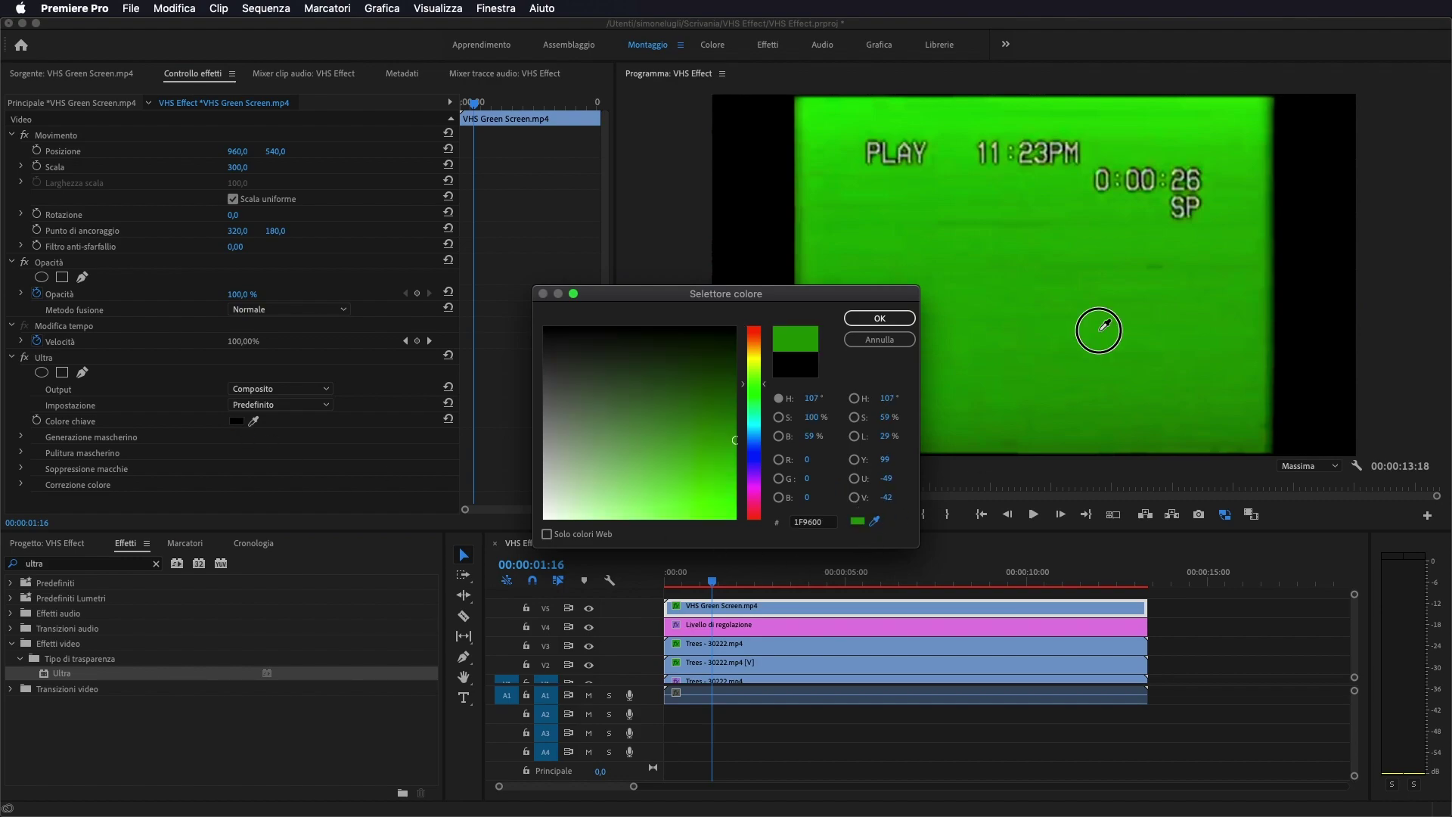
left_click(879, 318)
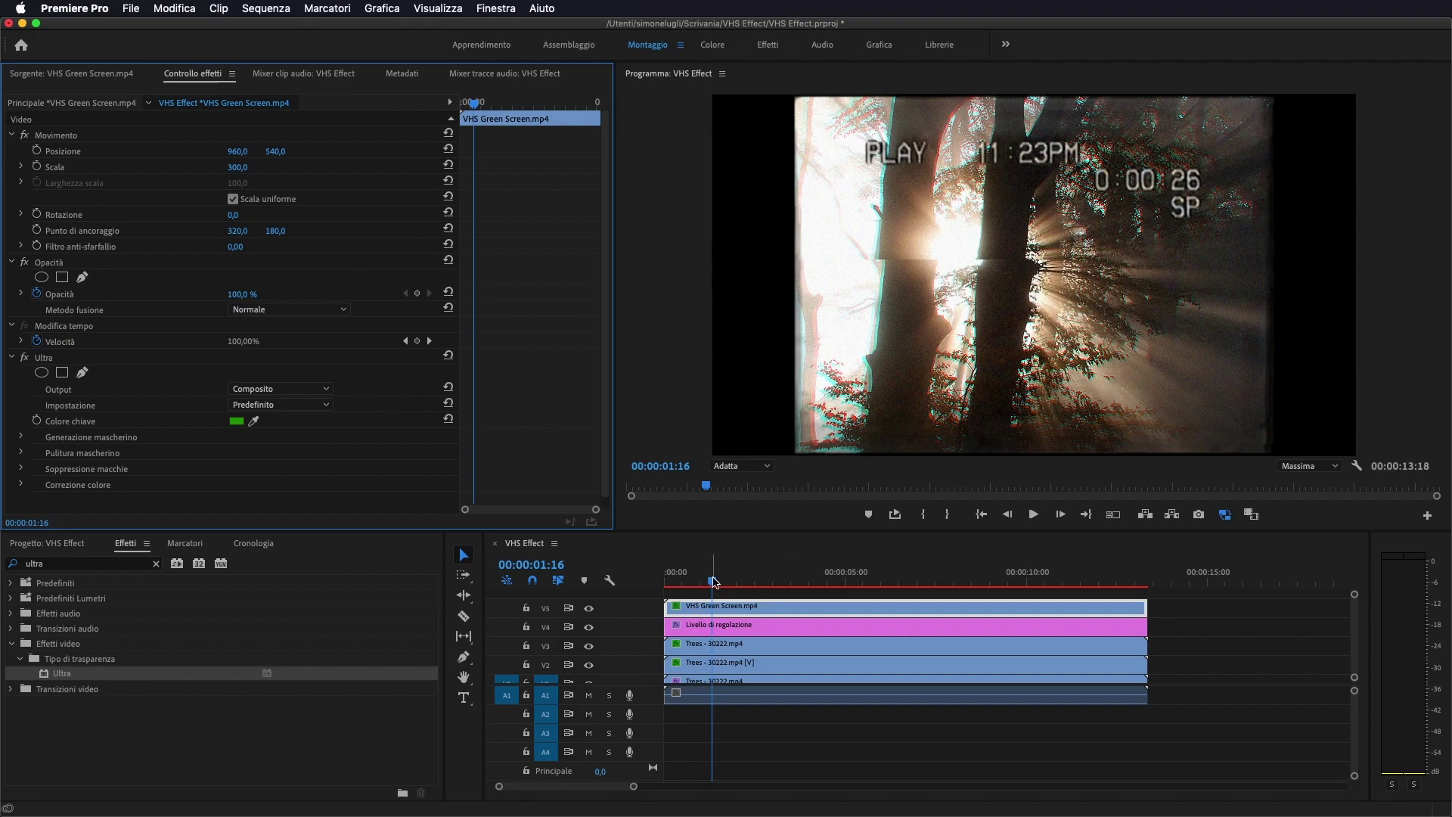
Scrub the playhead to preview the keyed VHS overlay over the forest, then return to the start.
left_click(724, 579)
left_click_drag(724, 579, 768, 581)
key("Home")
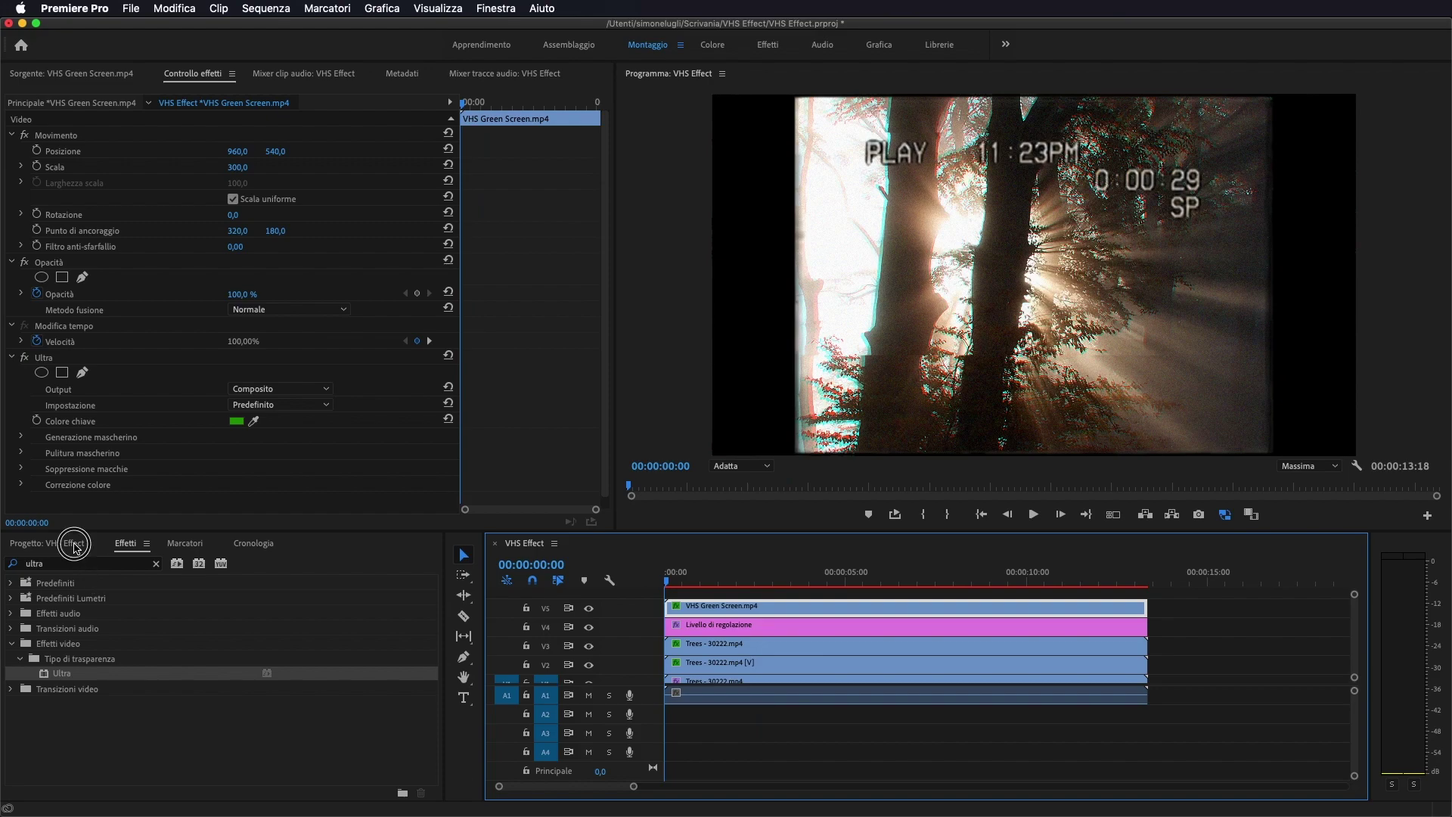
Select the VHS Green Screen overlay clip on V5 in the timeline.
left_click(75, 544)
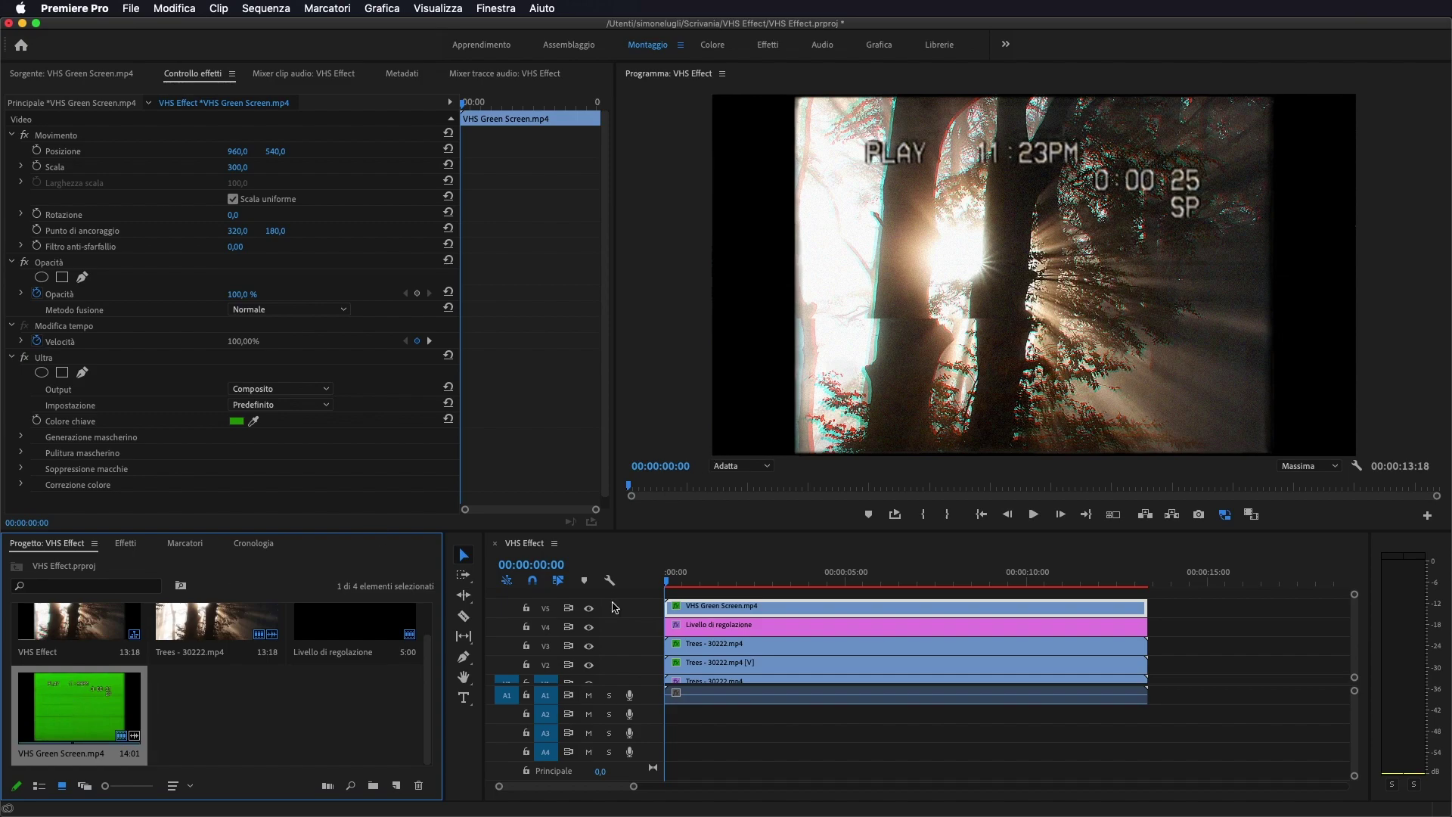
left_click(752, 601)
left_click(731, 615)
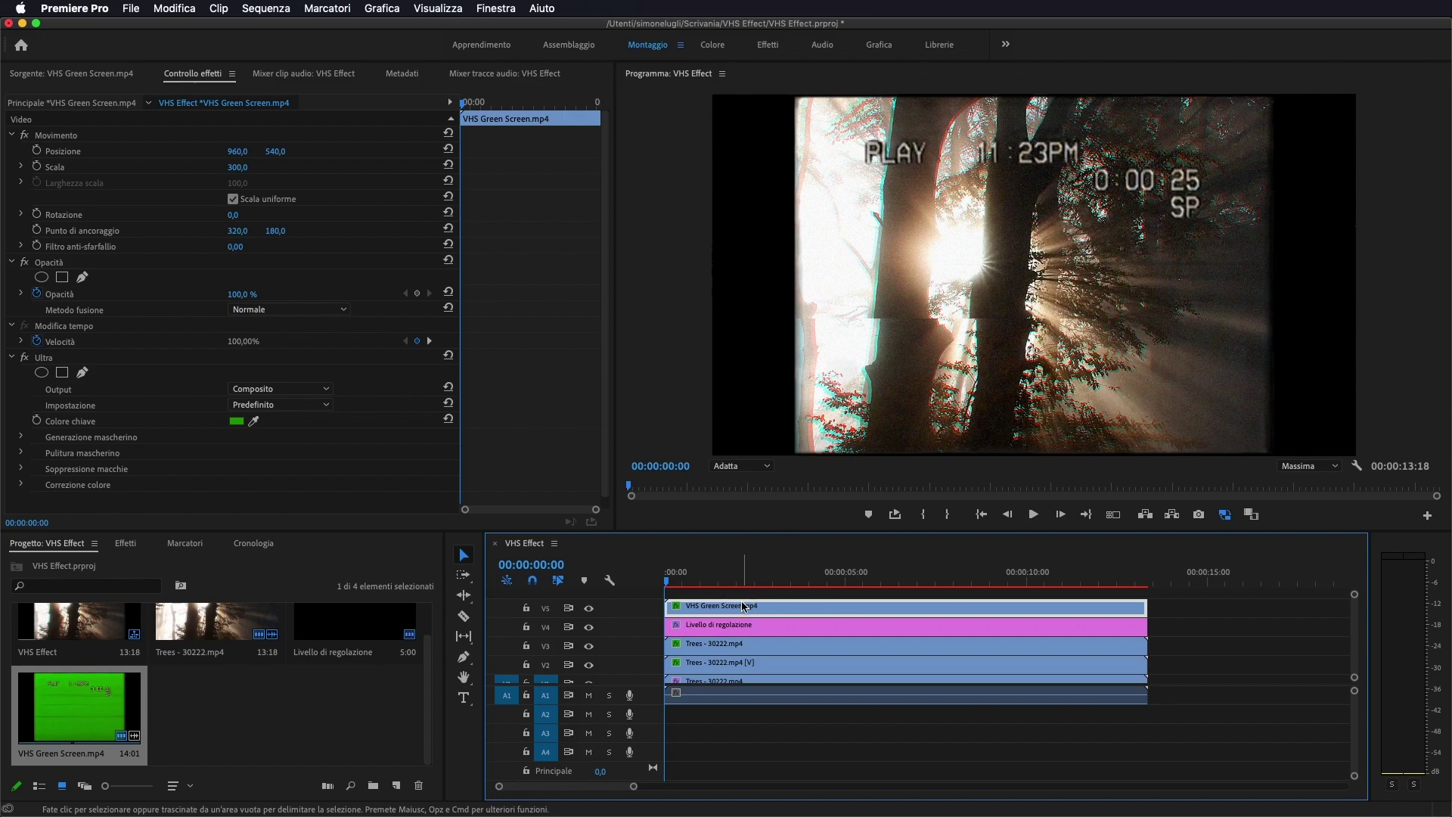
Delete the VHS Green Screen overlay clip and create a new adjustment layer.
key("Delete")
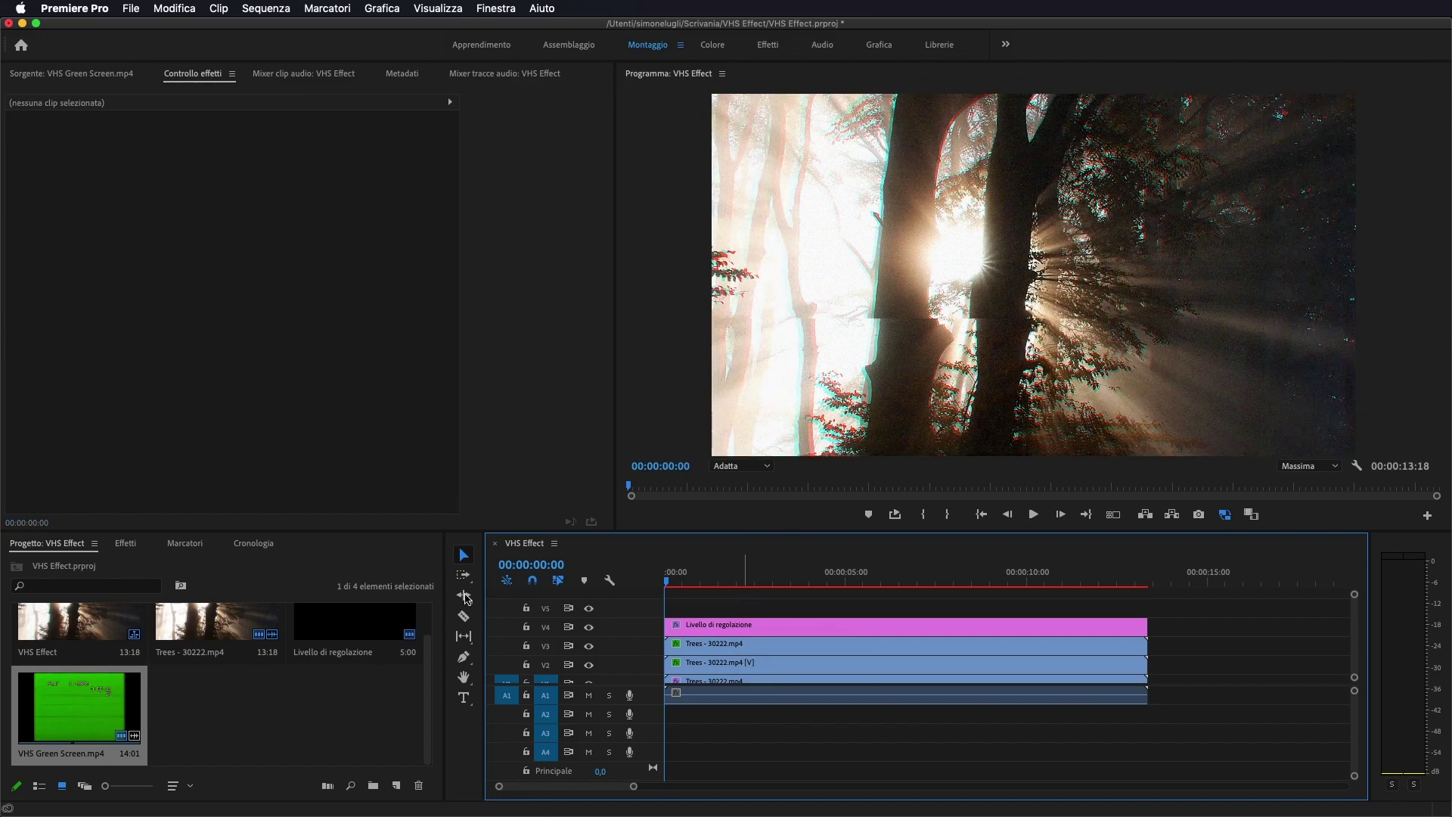
left_click(397, 788)
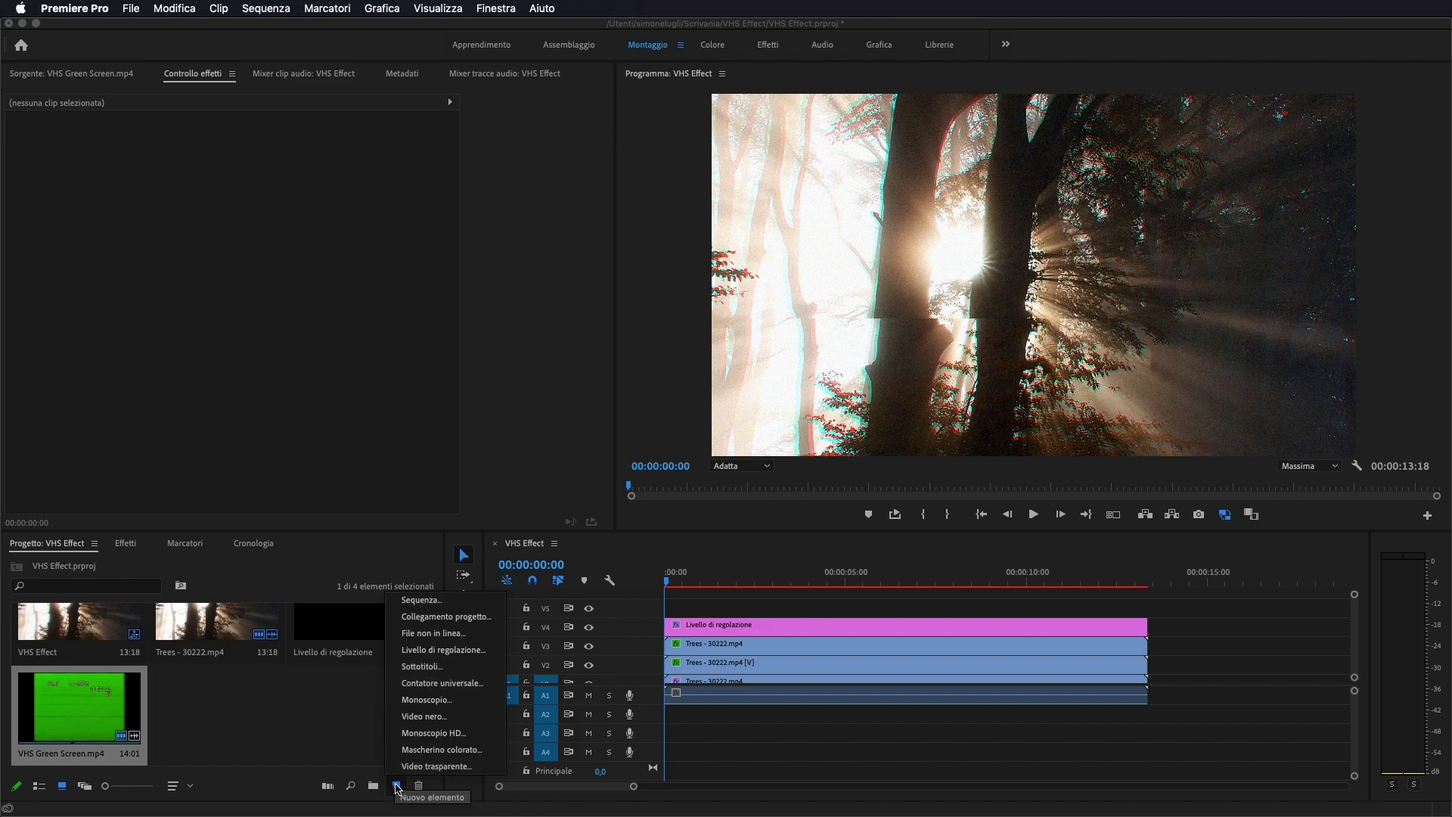
left_click(445, 651)
left_click(813, 473)
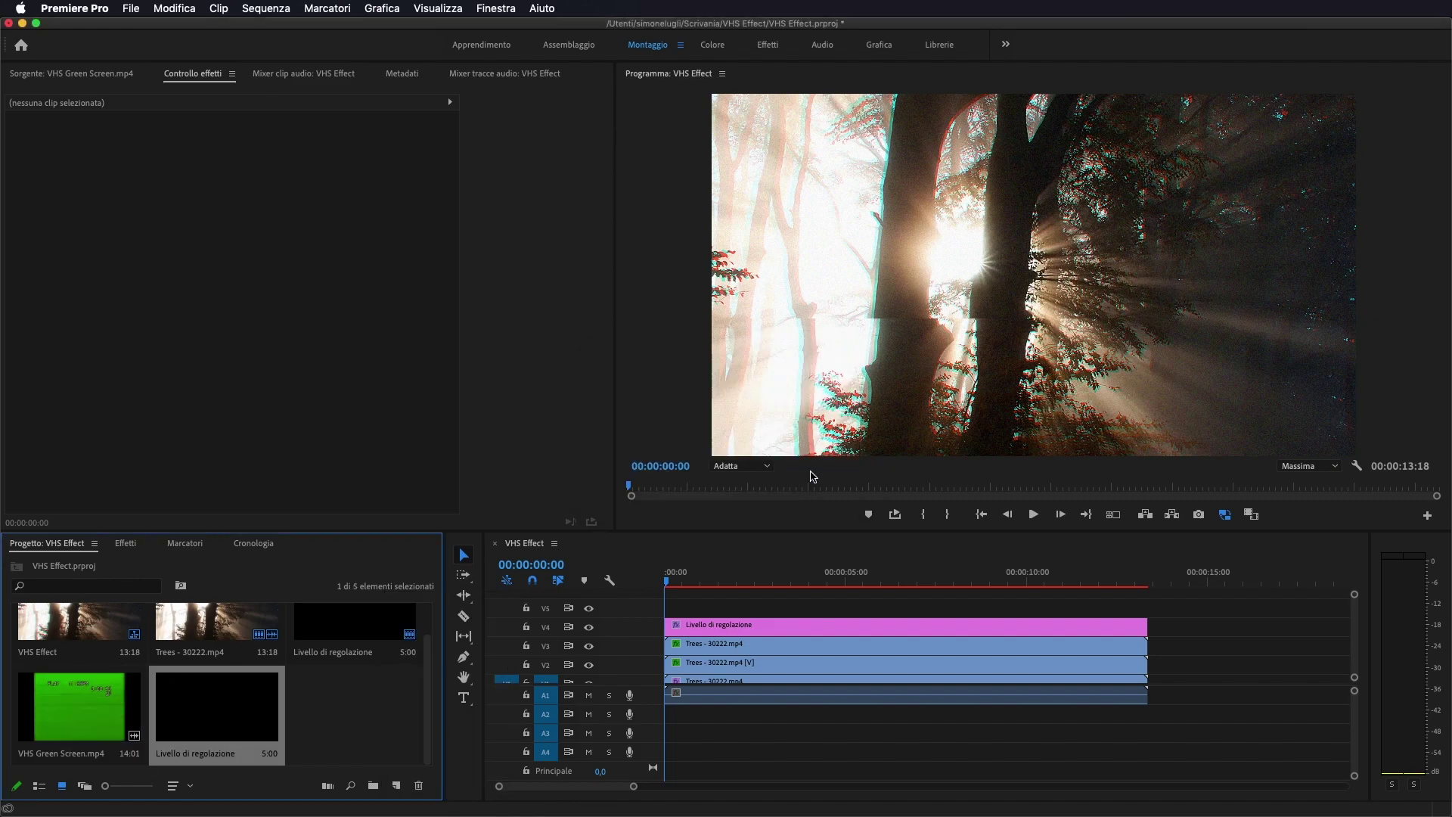
Place the adjustment layer on the top track V5 and extend it to the sequence end.
left_click_drag(226, 705, 664, 600)
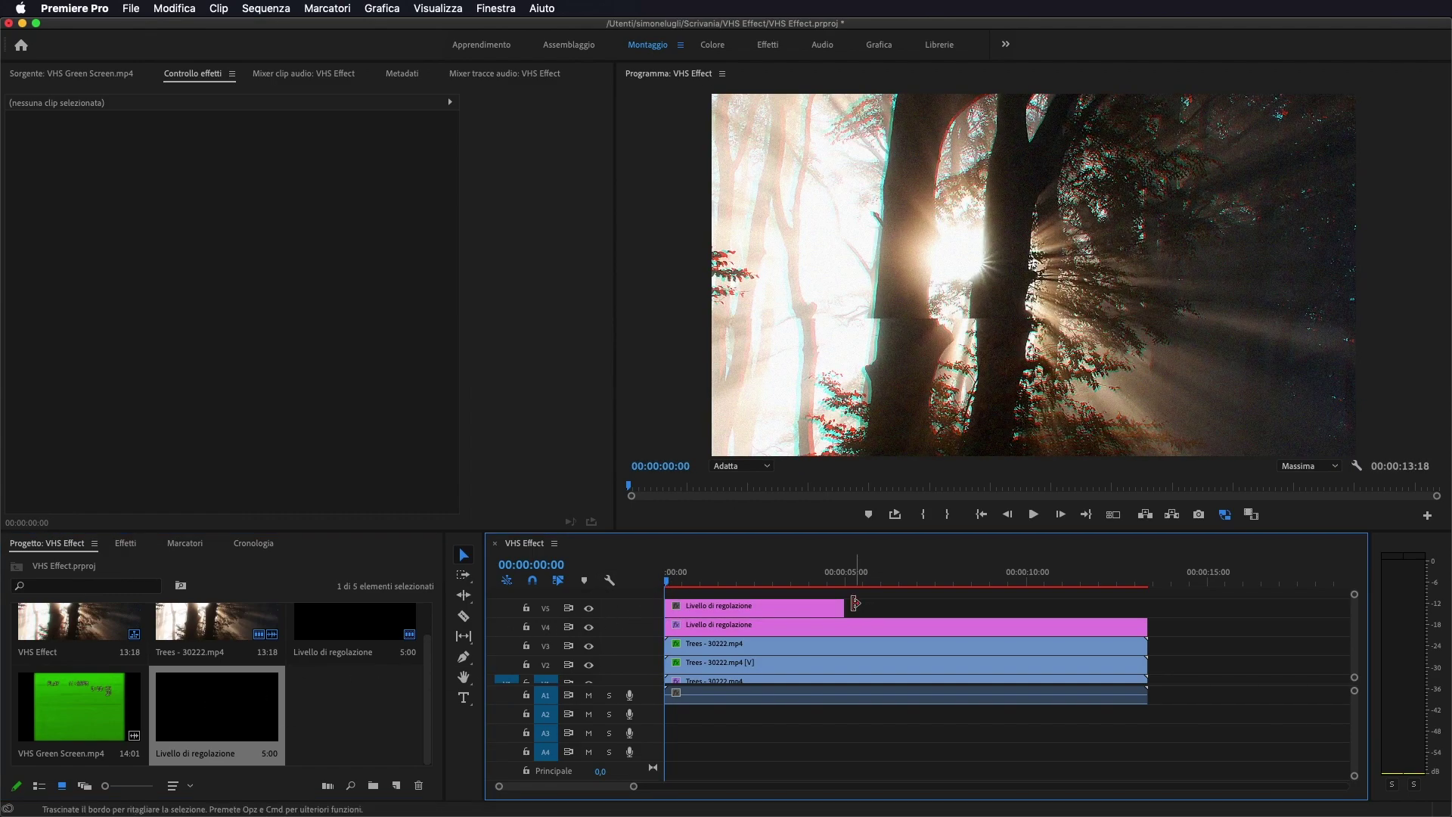
left_click_drag(884, 603, 1147, 605)
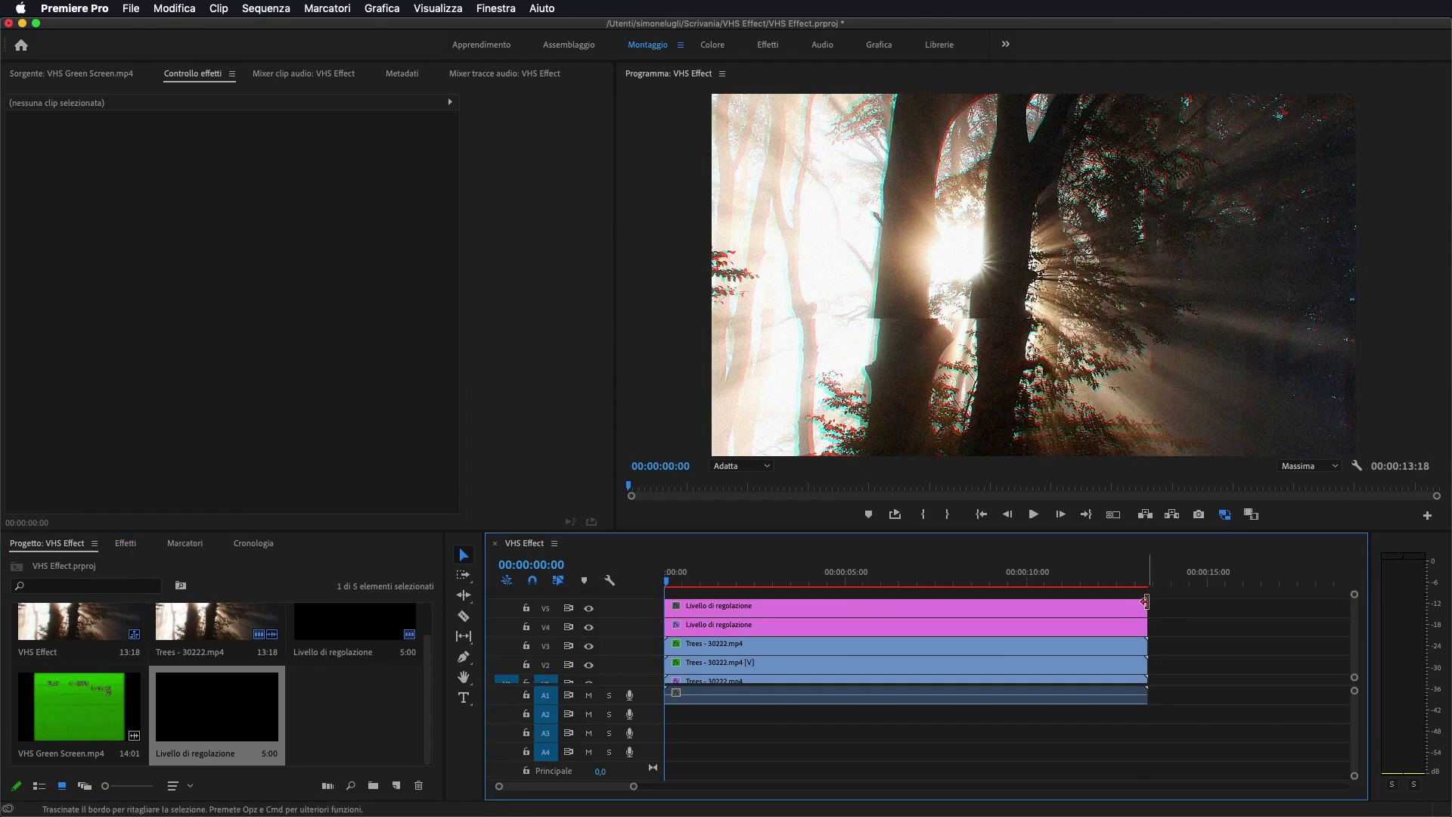
left_click(738, 605)
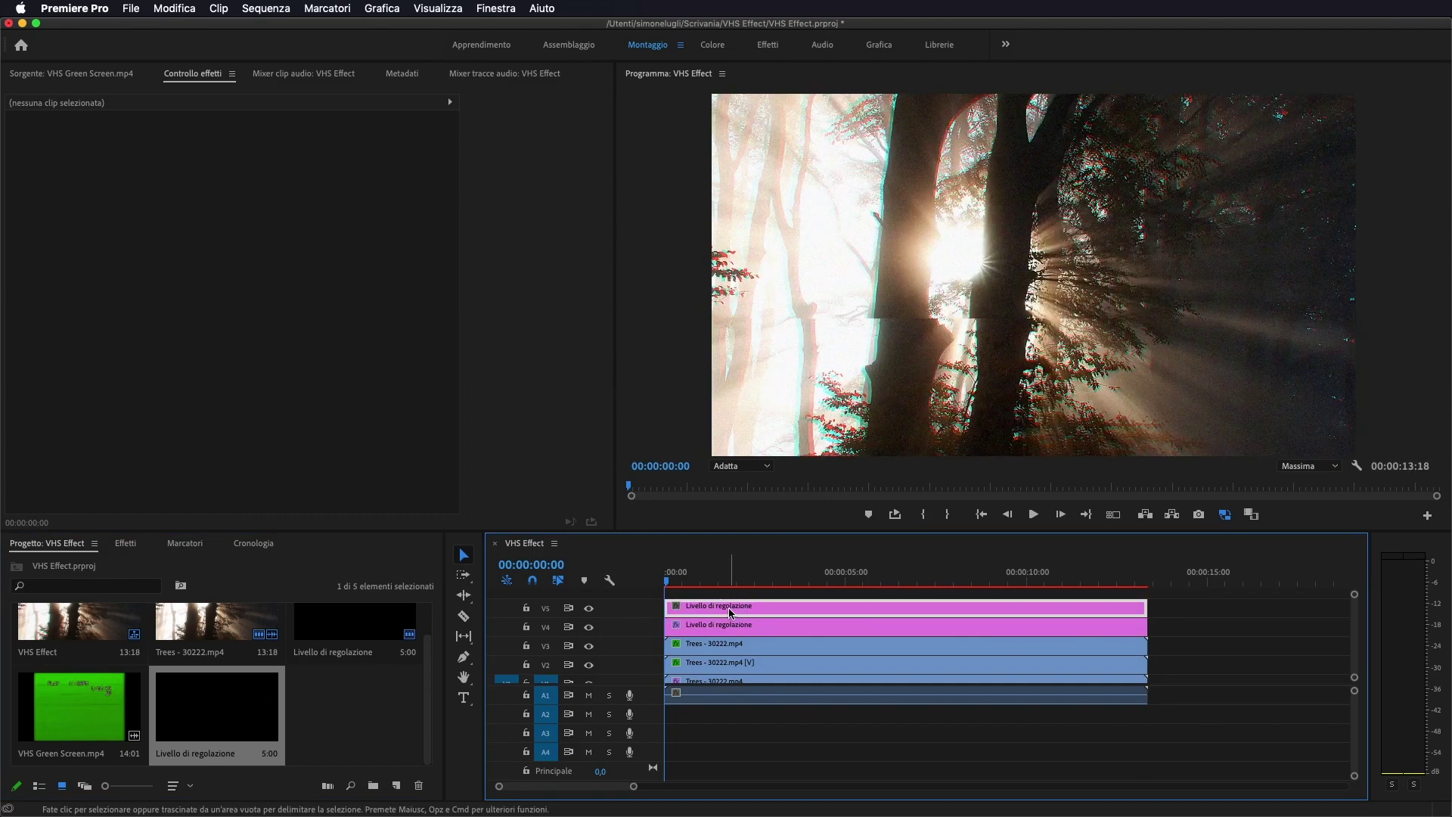
Apply the Ritaglia (Crop) effect to the adjustment layer.
left_click(124, 545)
left_click(89, 568)
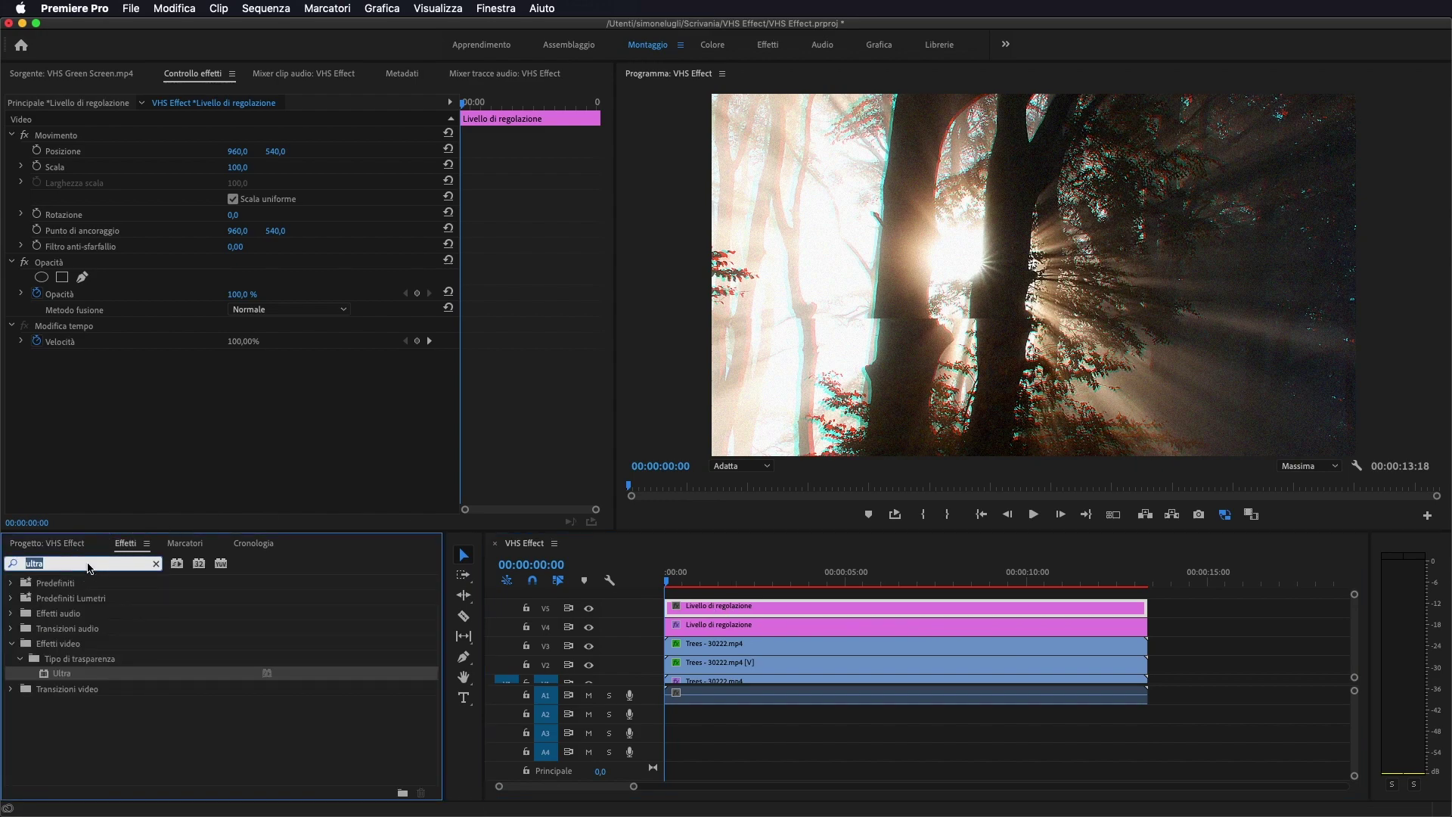
type("ritaglia")
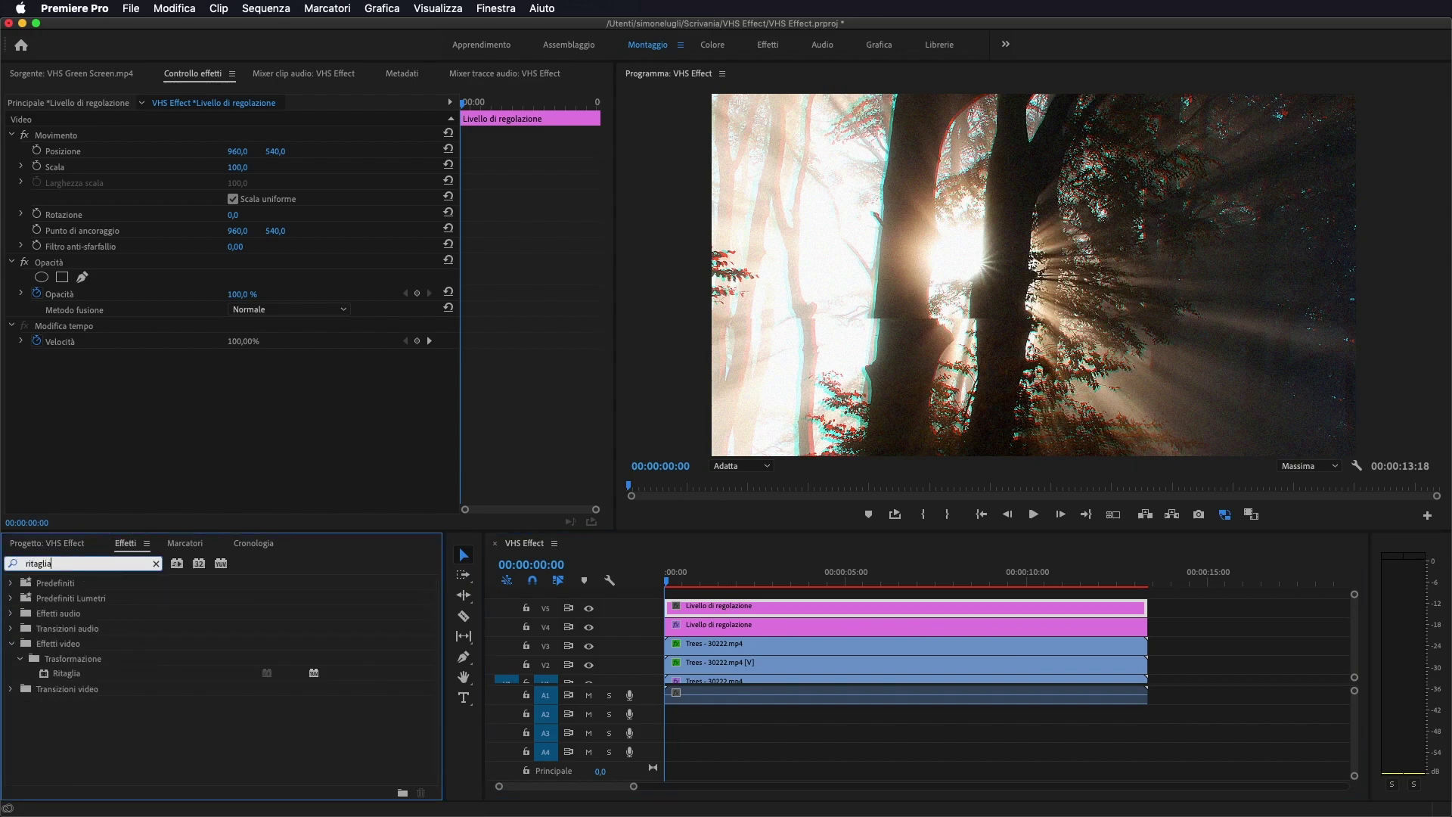
left_click_drag(66, 673, 753, 609)
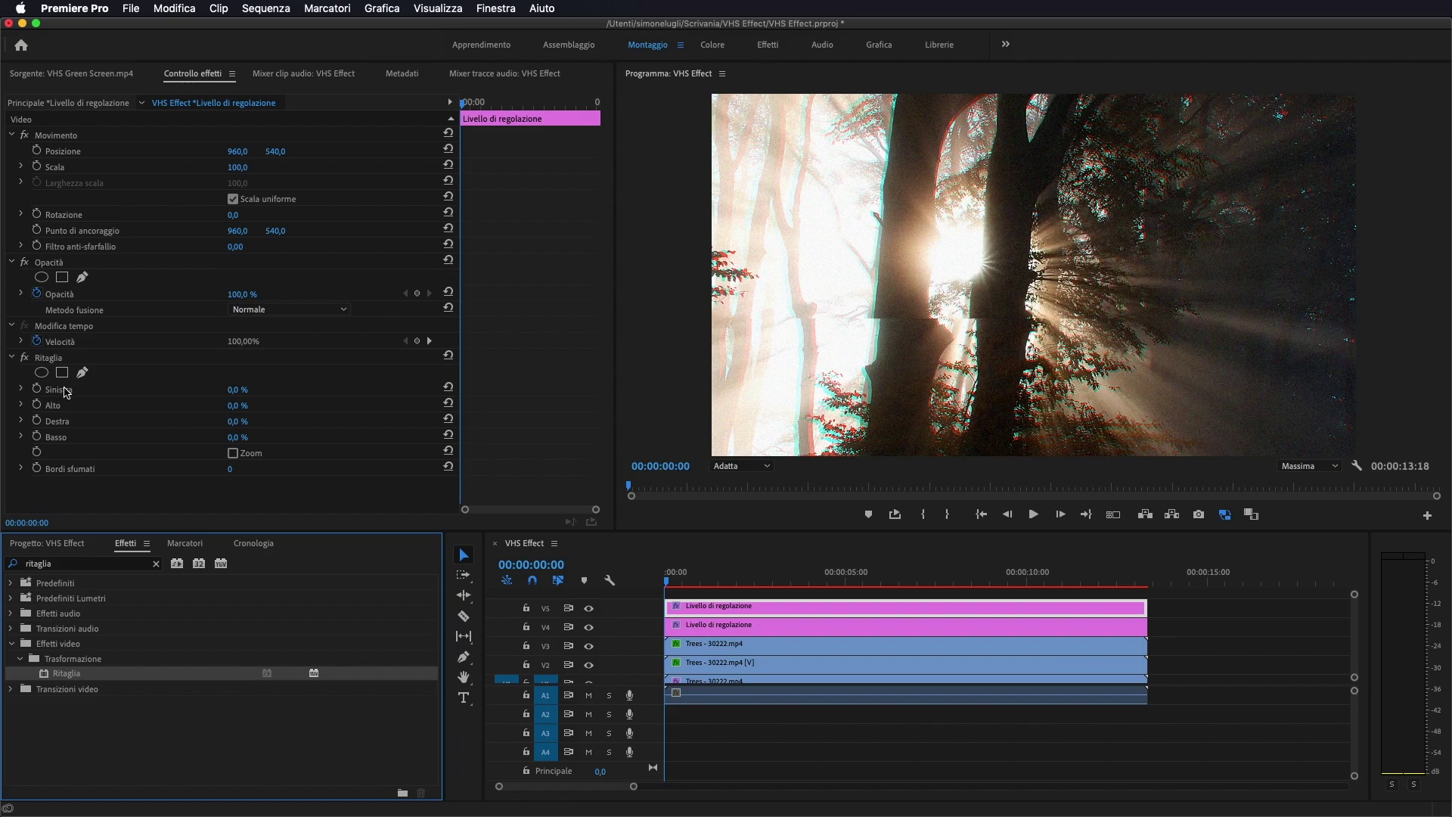
Set the crop's Left and Right to 15% and play the sequence to check the framing.
left_click_drag(233, 390, 261, 389)
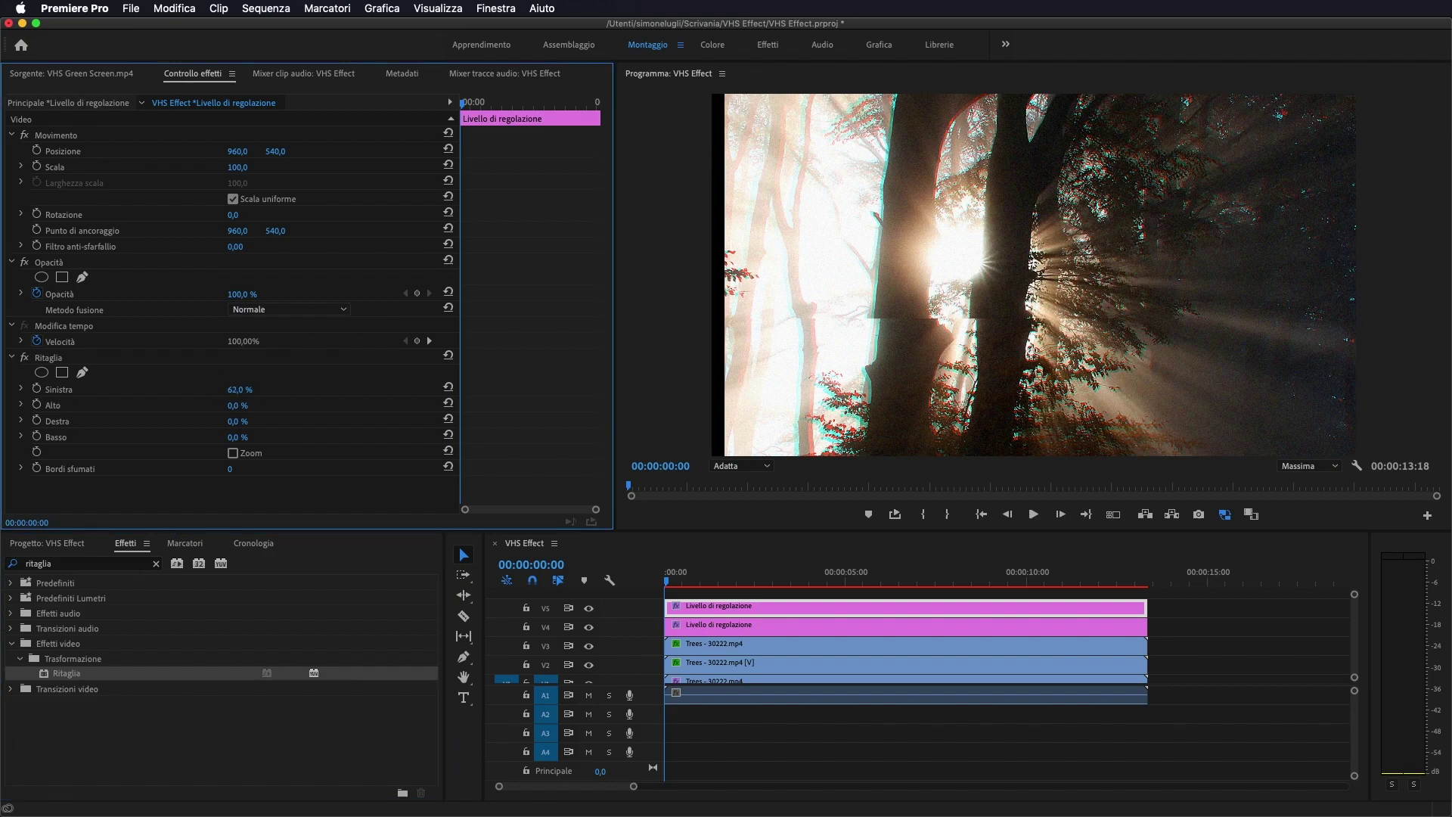
left_click_drag(240, 389, 226, 389)
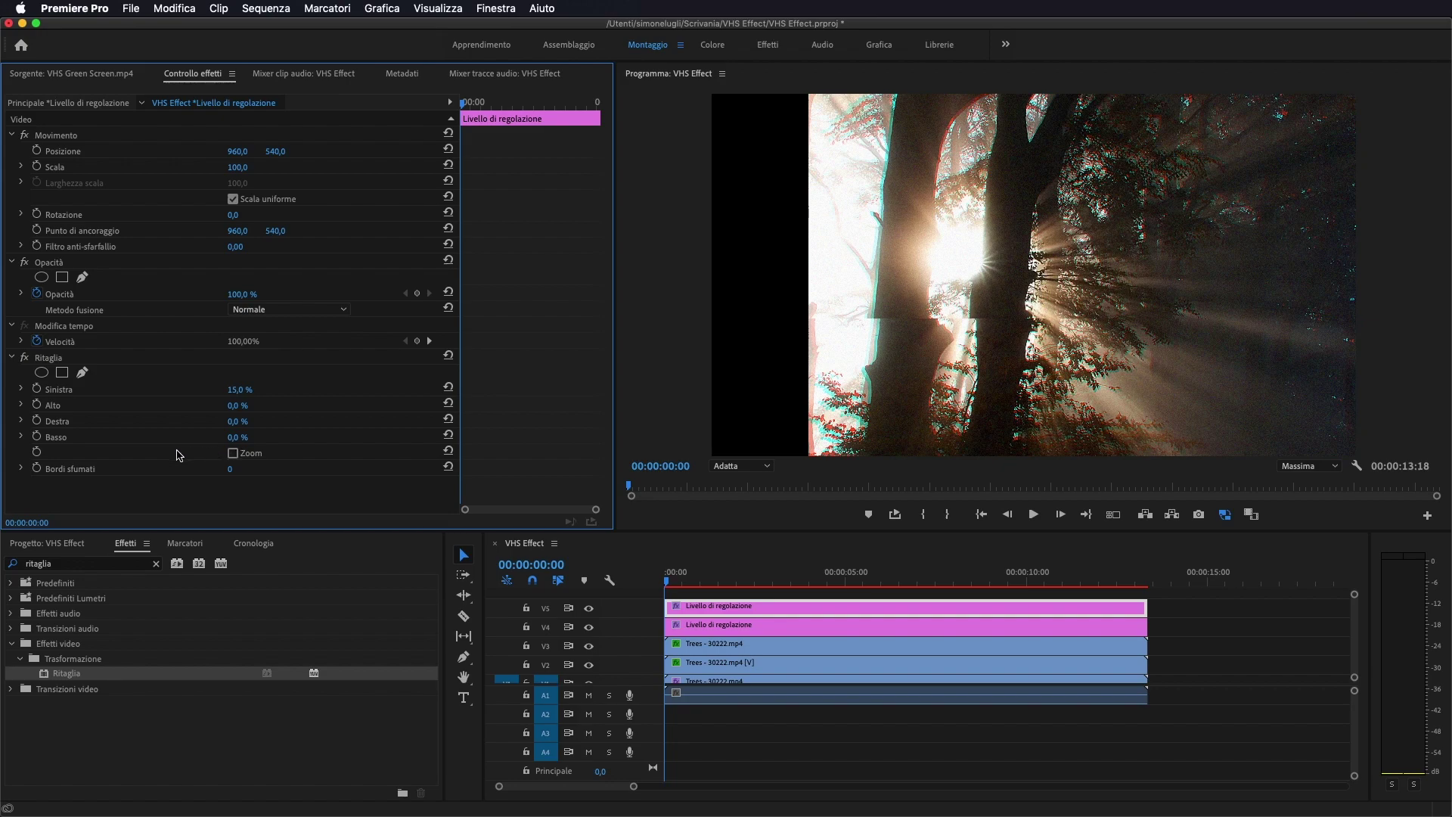
left_click(248, 416)
type("15")
key("Return")
left_click(664, 579)
key("space")
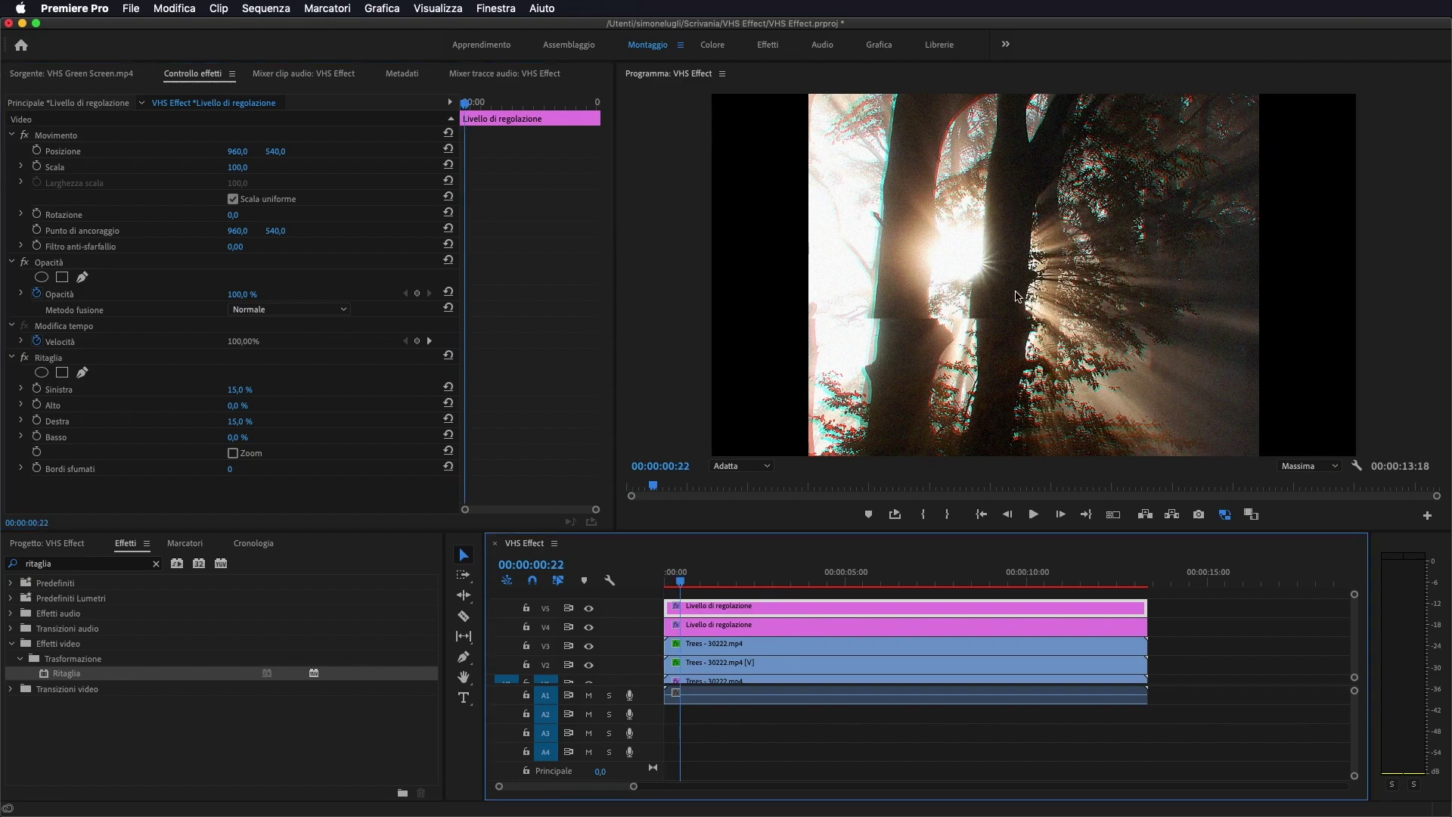